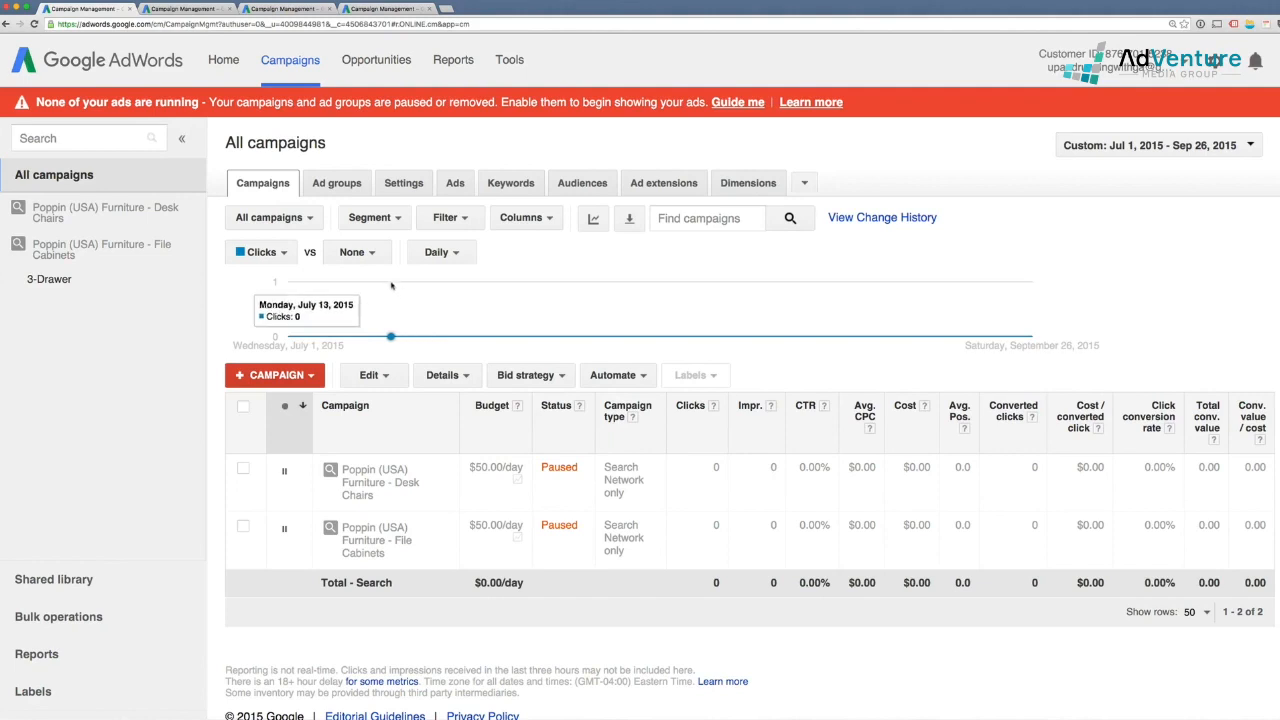
# Step: Open the ad schedule settings for all campaigns and review the scheduled days and times
pyautogui.click(400, 184)
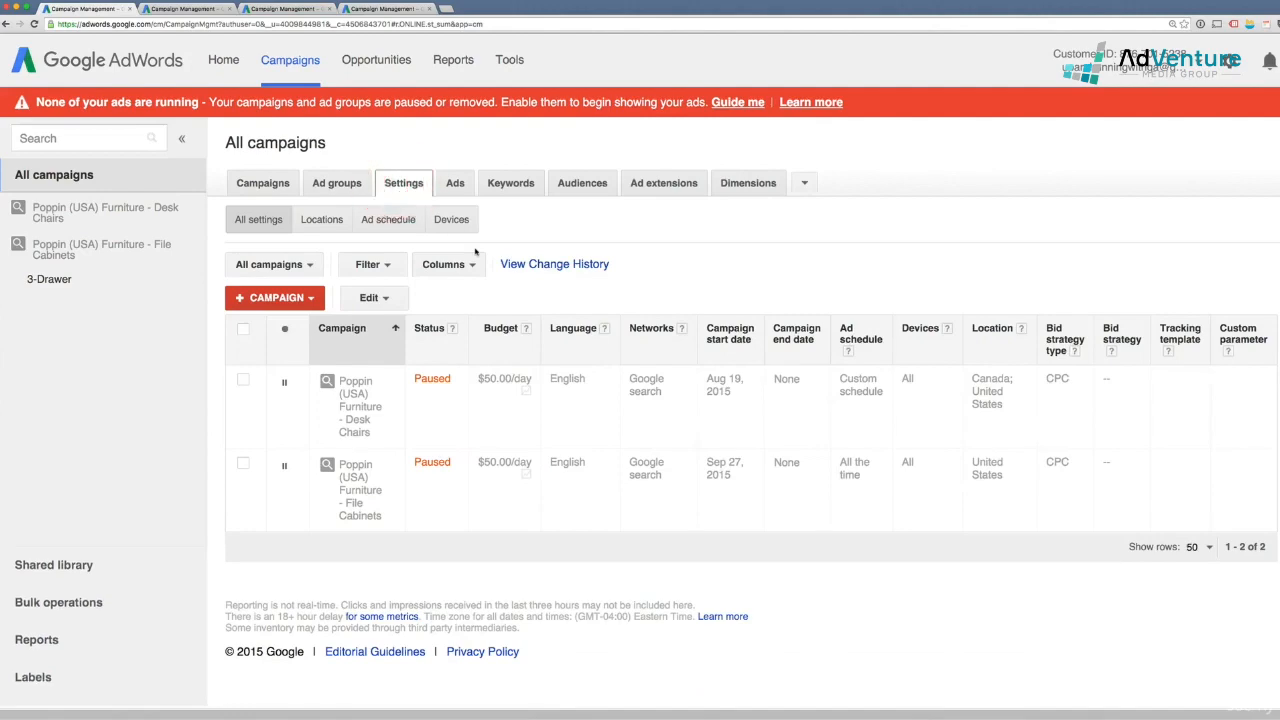
pyautogui.click(390, 224)
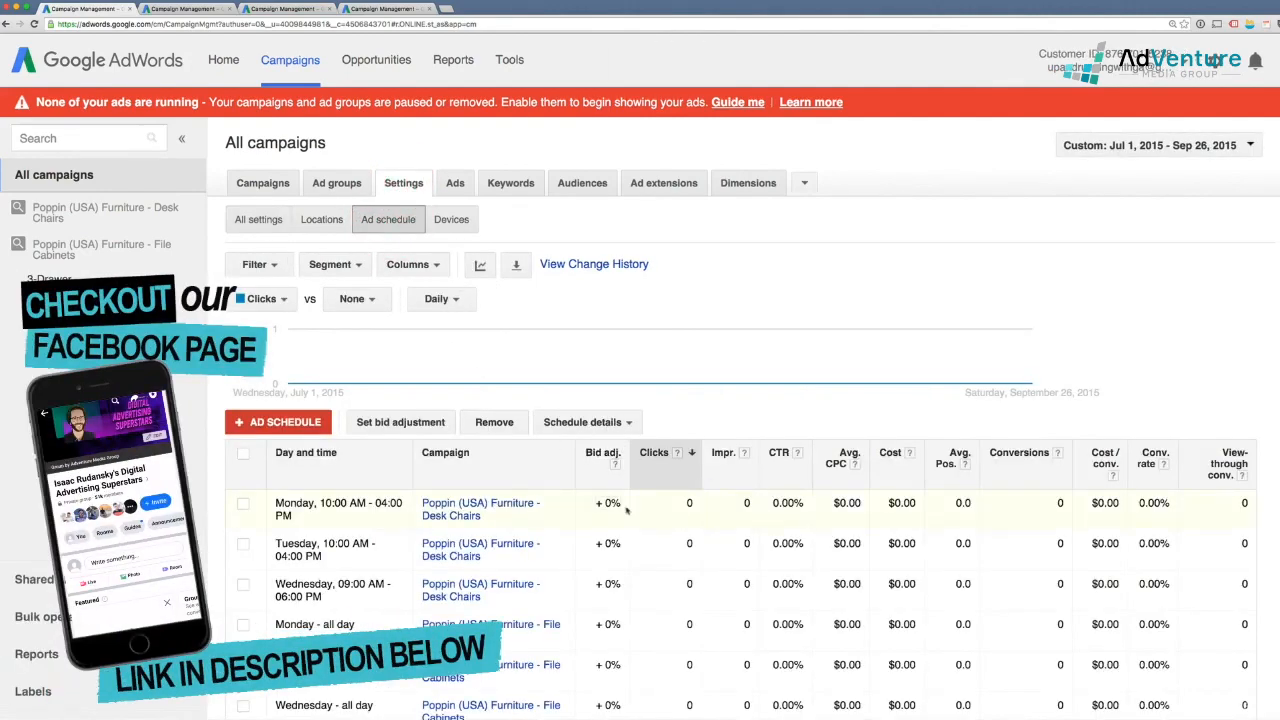
pyautogui.scroll(-2, 460, 530)
pyautogui.scroll(-3, 455, 538)
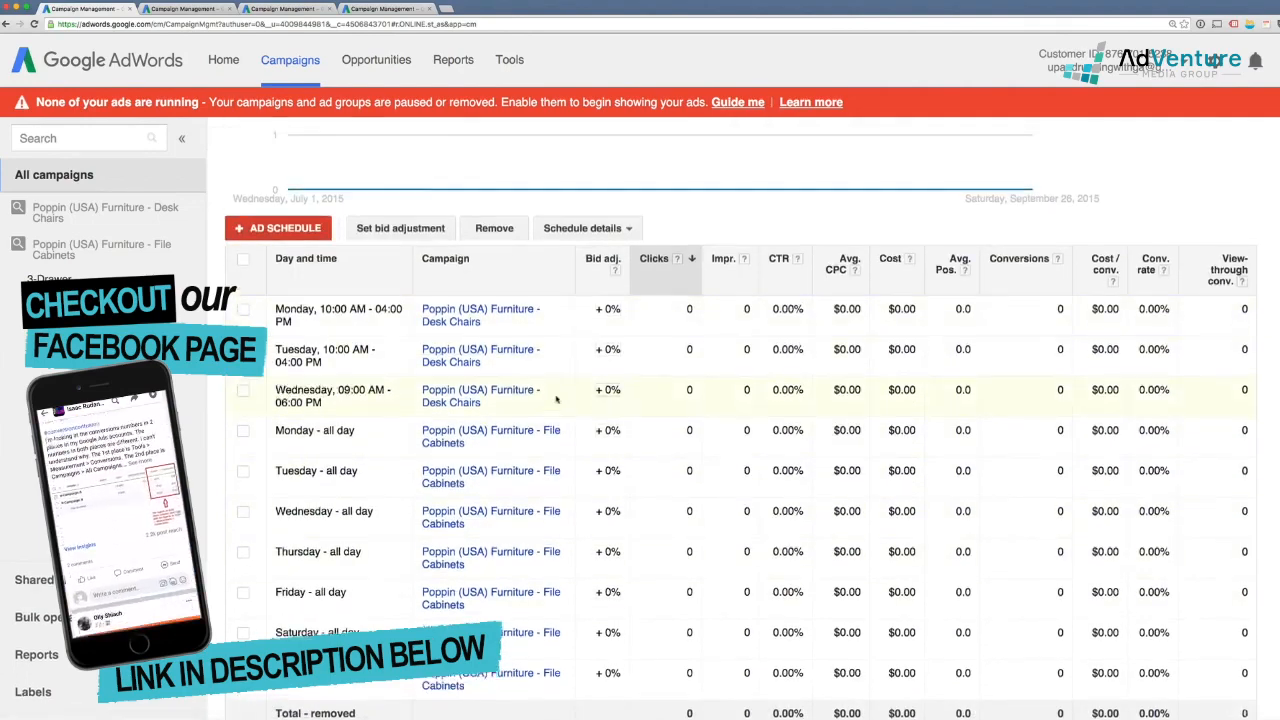
pyautogui.scroll(2, 540, 350)
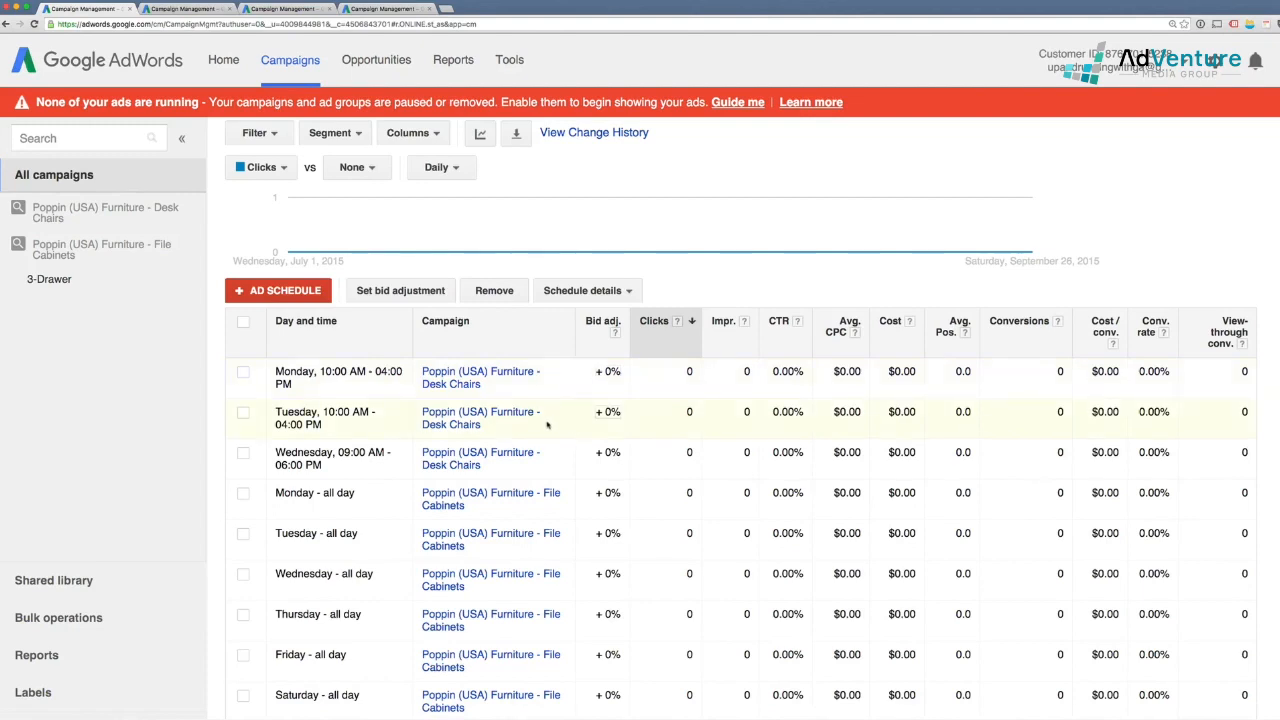
# Step: Open the ad schedule of the Poppin (USA) Furniture - Desk Chairs campaign and inspect its Monday and Wednesday time slots
pyautogui.click(467, 386)
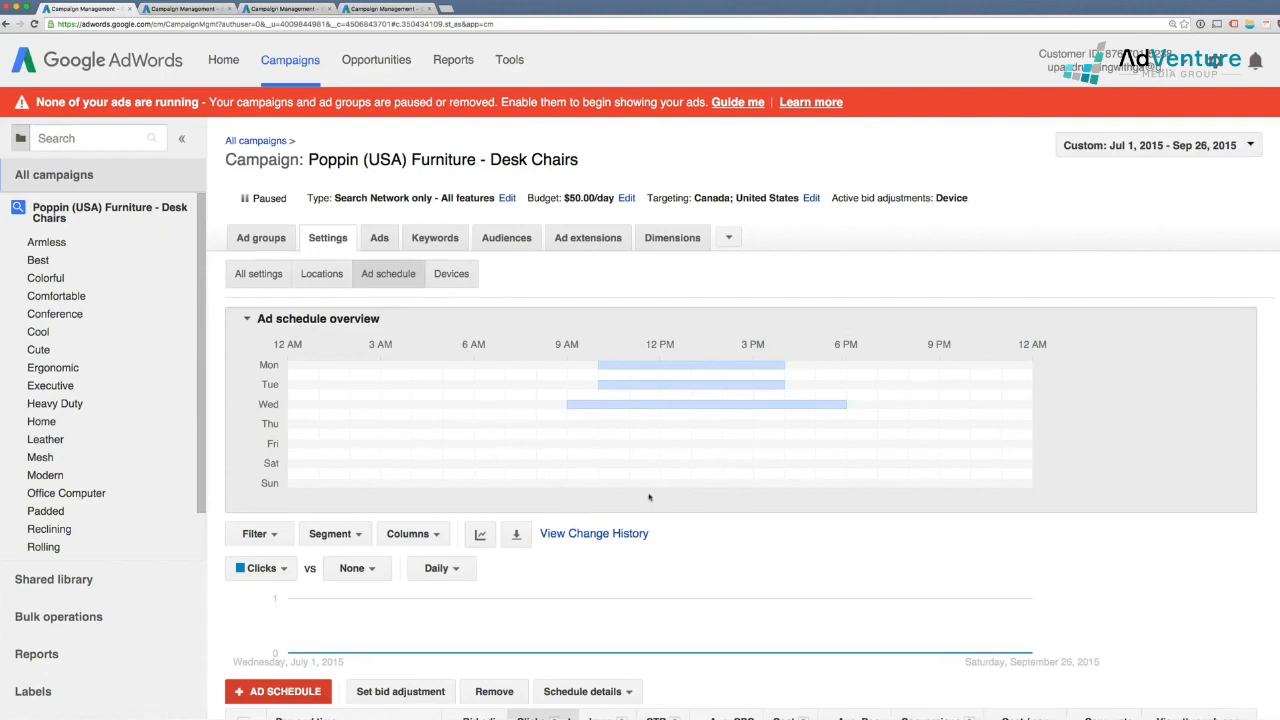
pyautogui.moveTo(647, 370)
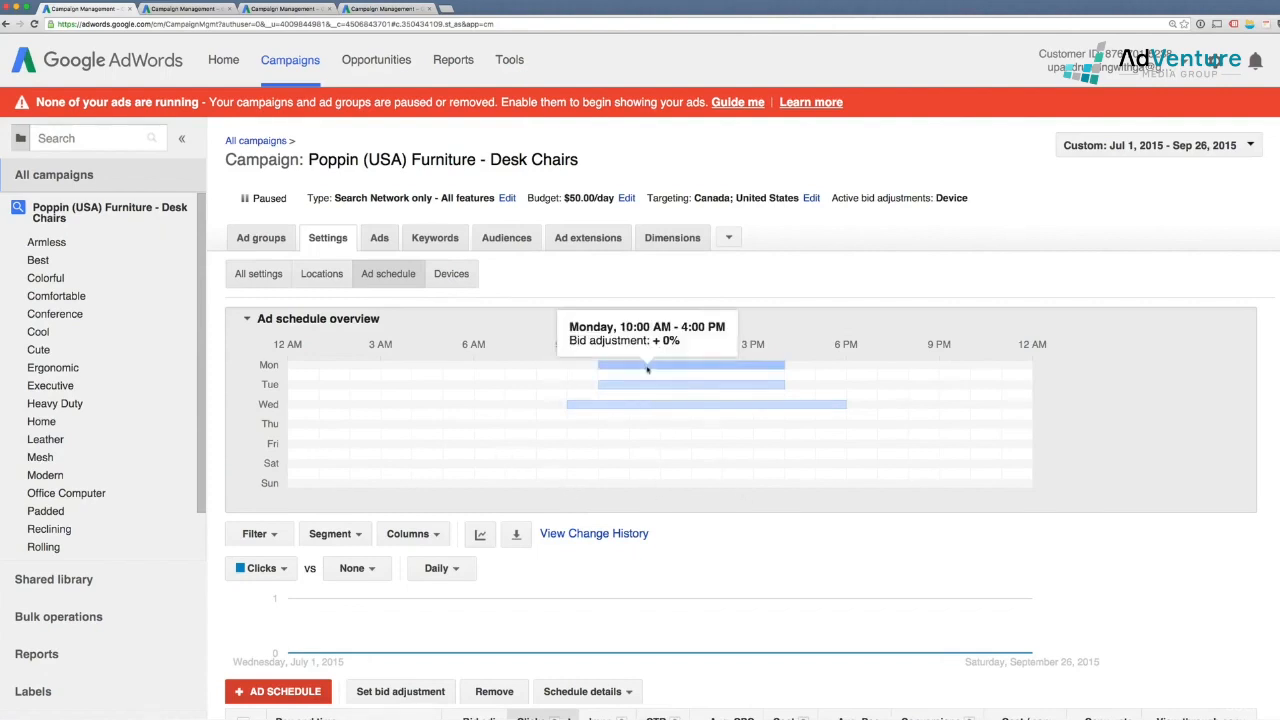
pyautogui.moveTo(657, 405)
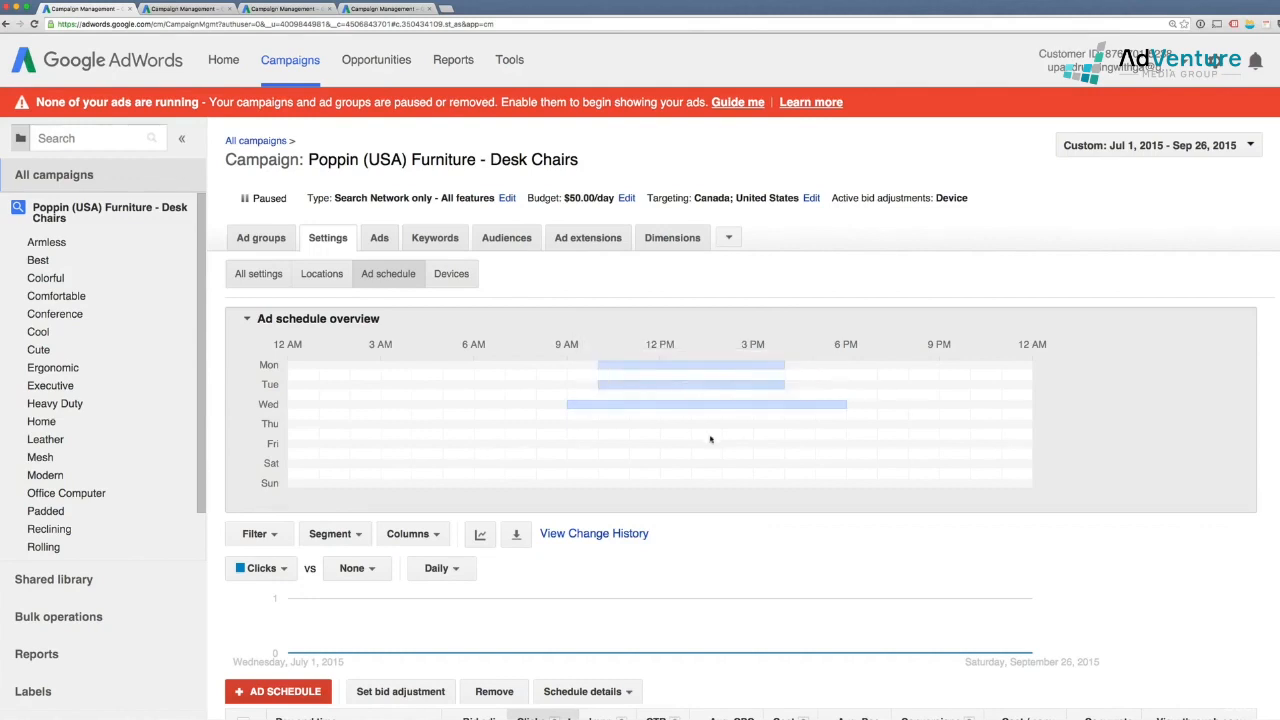
# Step: Remove all of the Desk Chairs campaign's existing ad schedule entries
pyautogui.scroll(-2, 488, 570)
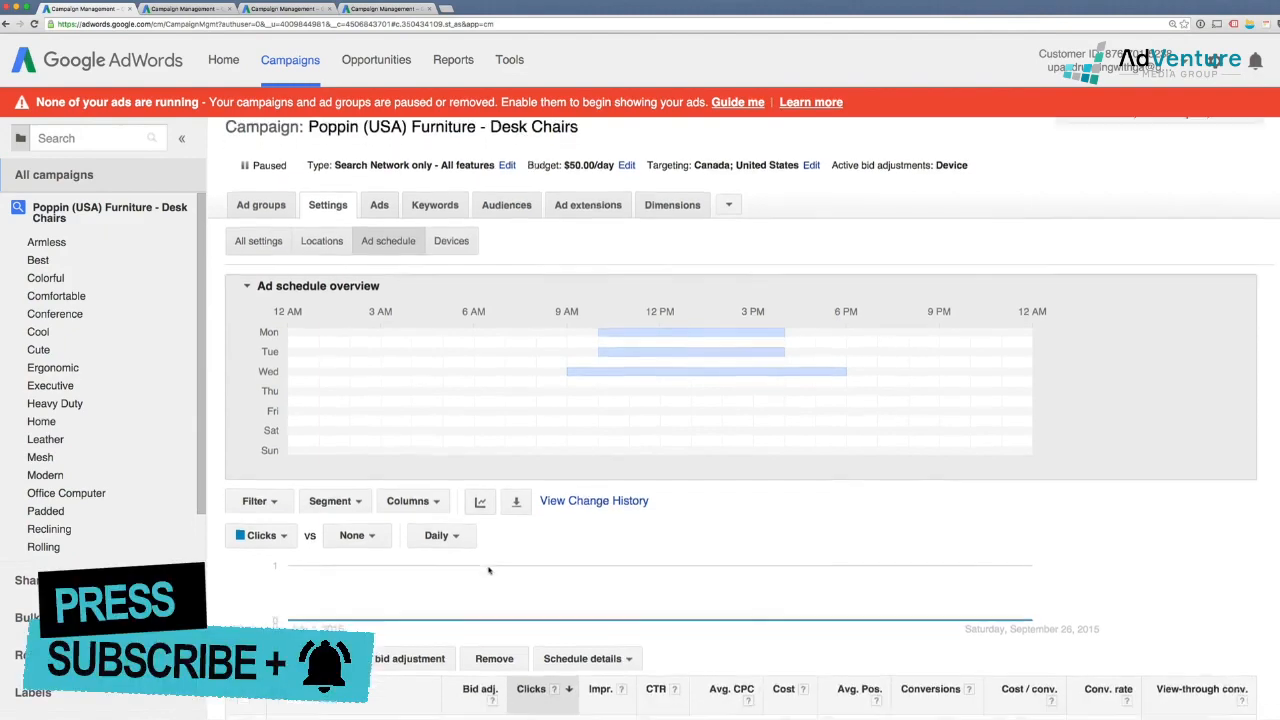
pyautogui.scroll(-3, 488, 570)
pyautogui.scroll(-2, 484, 566)
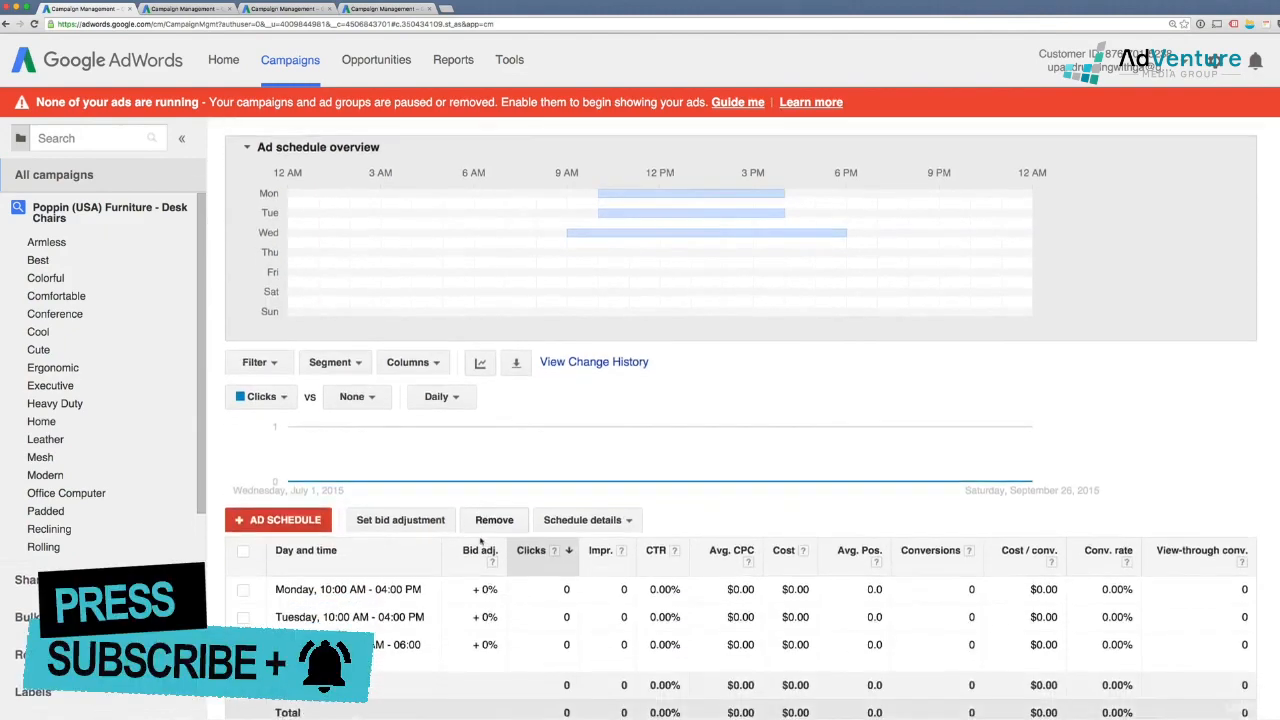
pyautogui.scroll(-1, 475, 551)
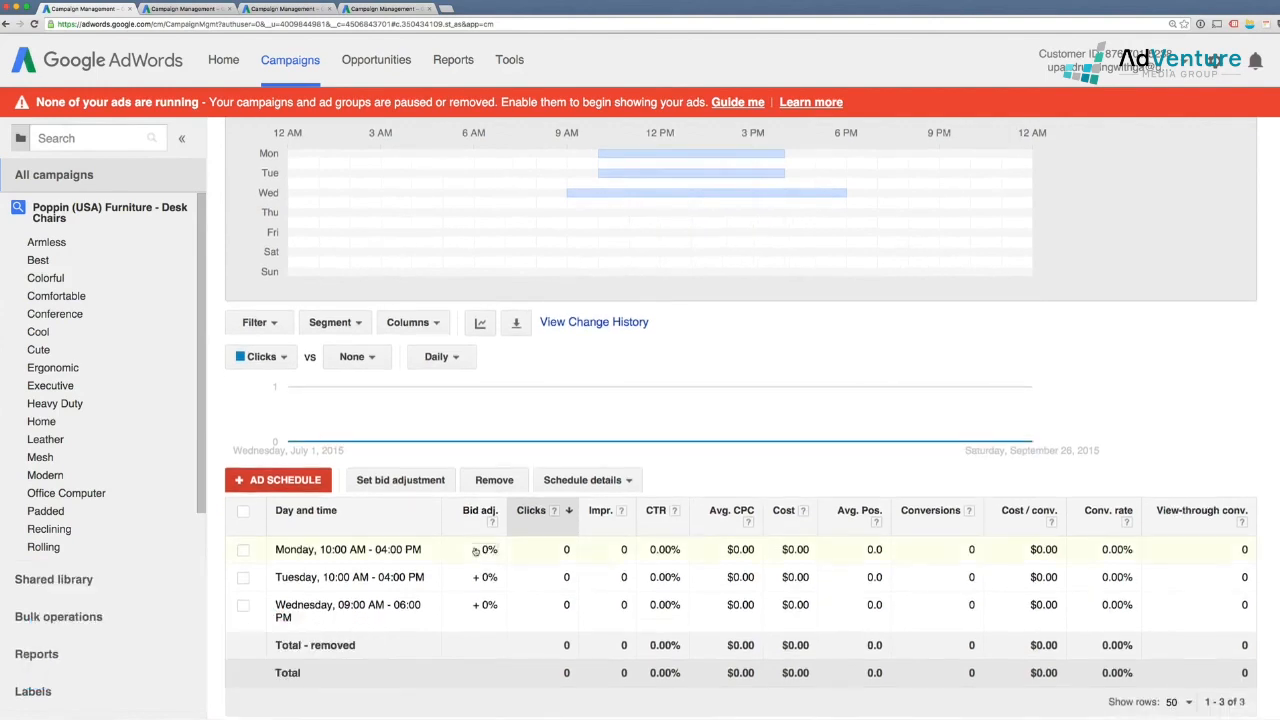
pyautogui.click(244, 512)
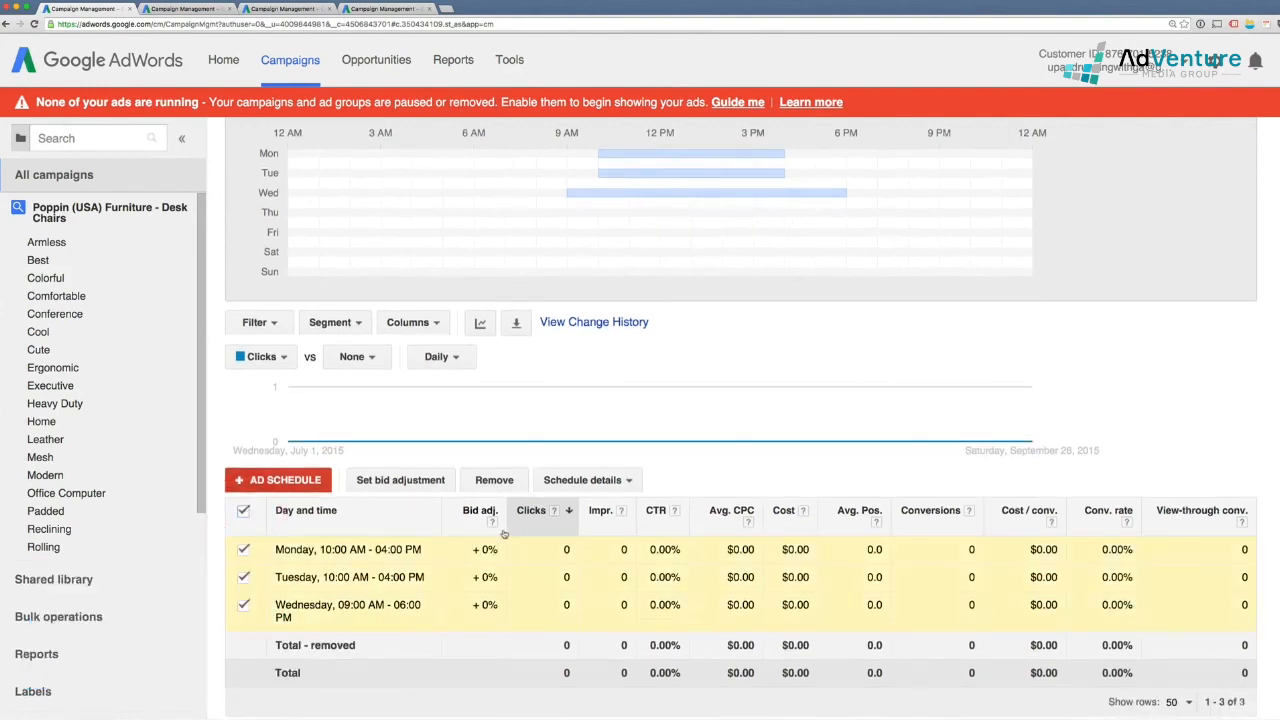
pyautogui.click(494, 481)
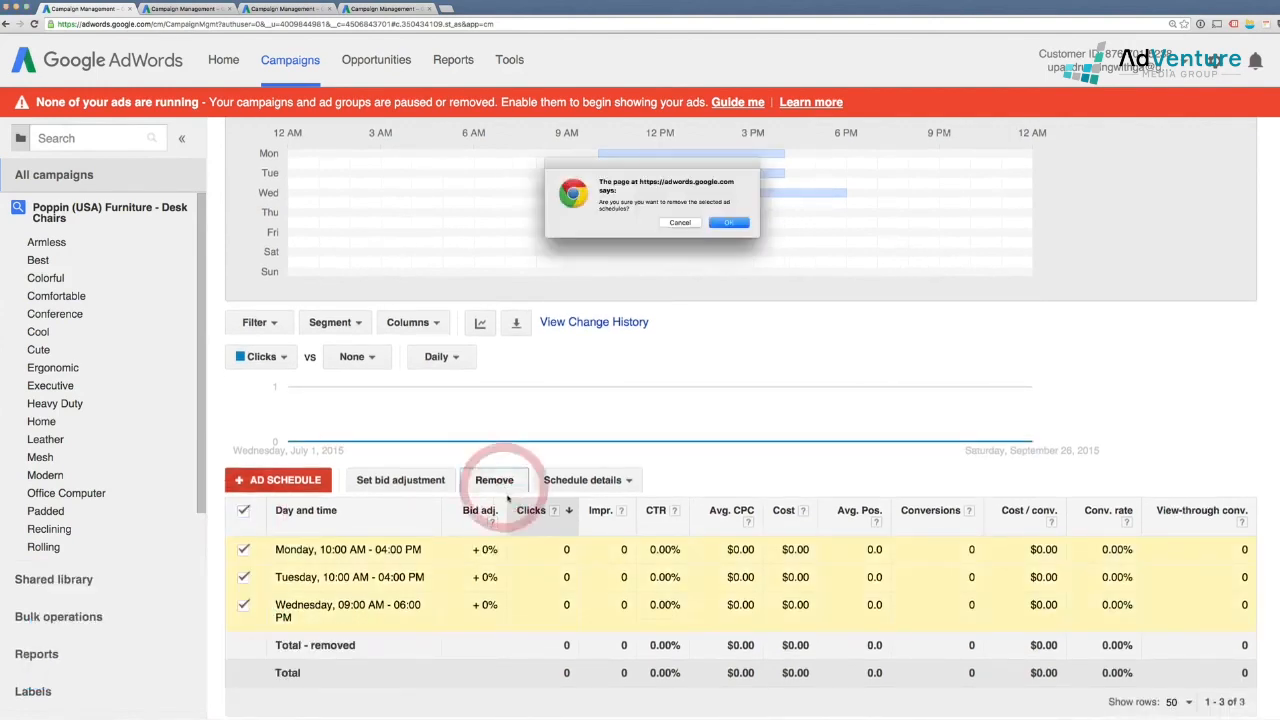
pyautogui.click(729, 223)
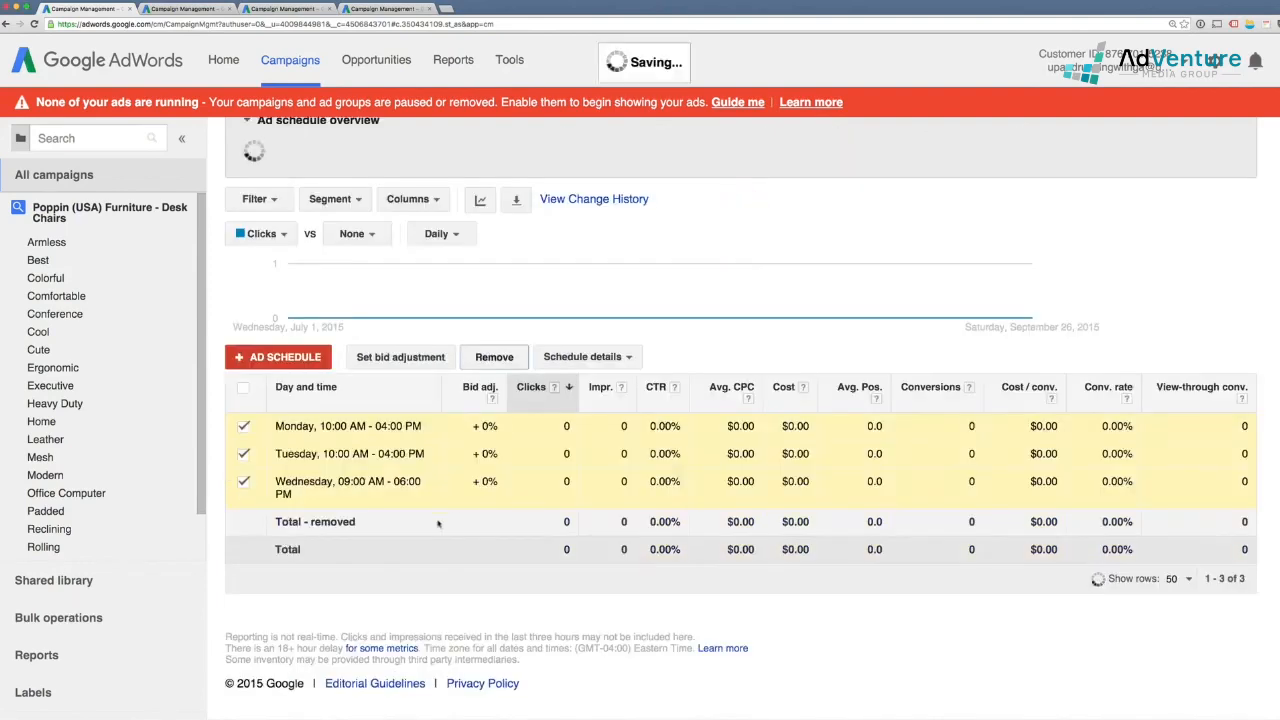
pyautogui.scroll(2, 479, 355)
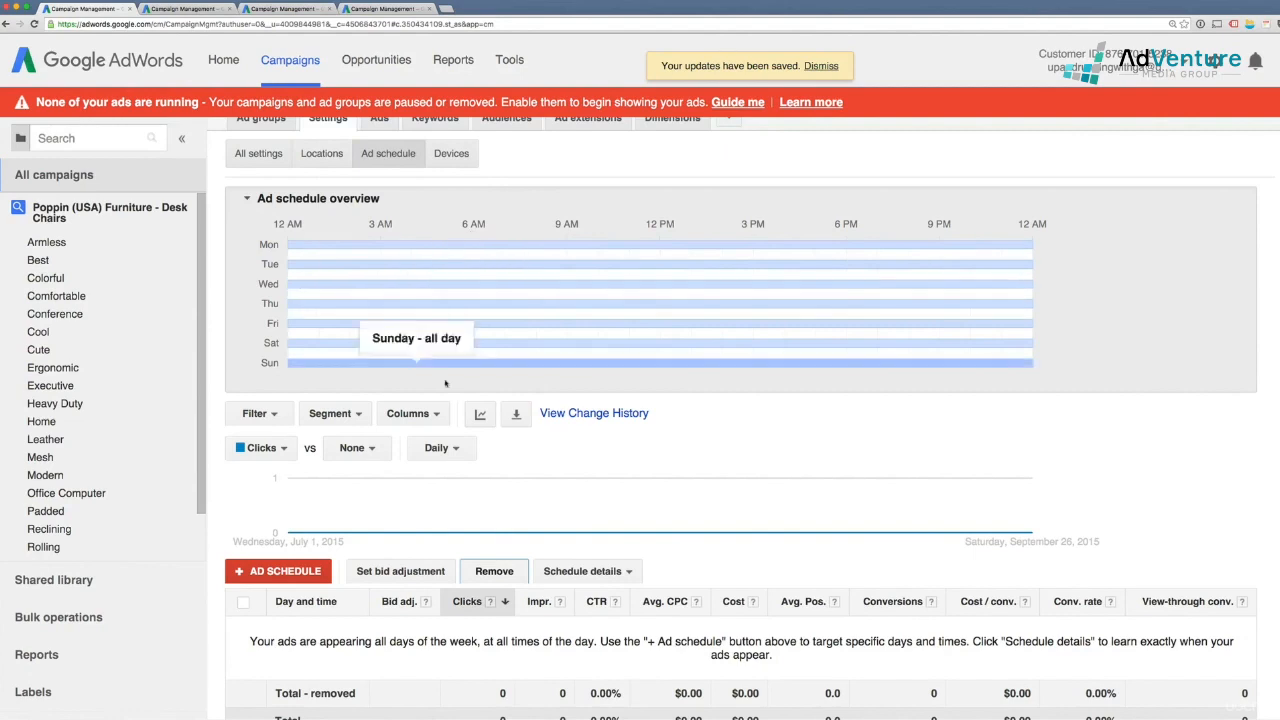
# Step: Start a new custom ad schedule for the Desk Chairs campaign
pyautogui.scroll(-1, 397, 458)
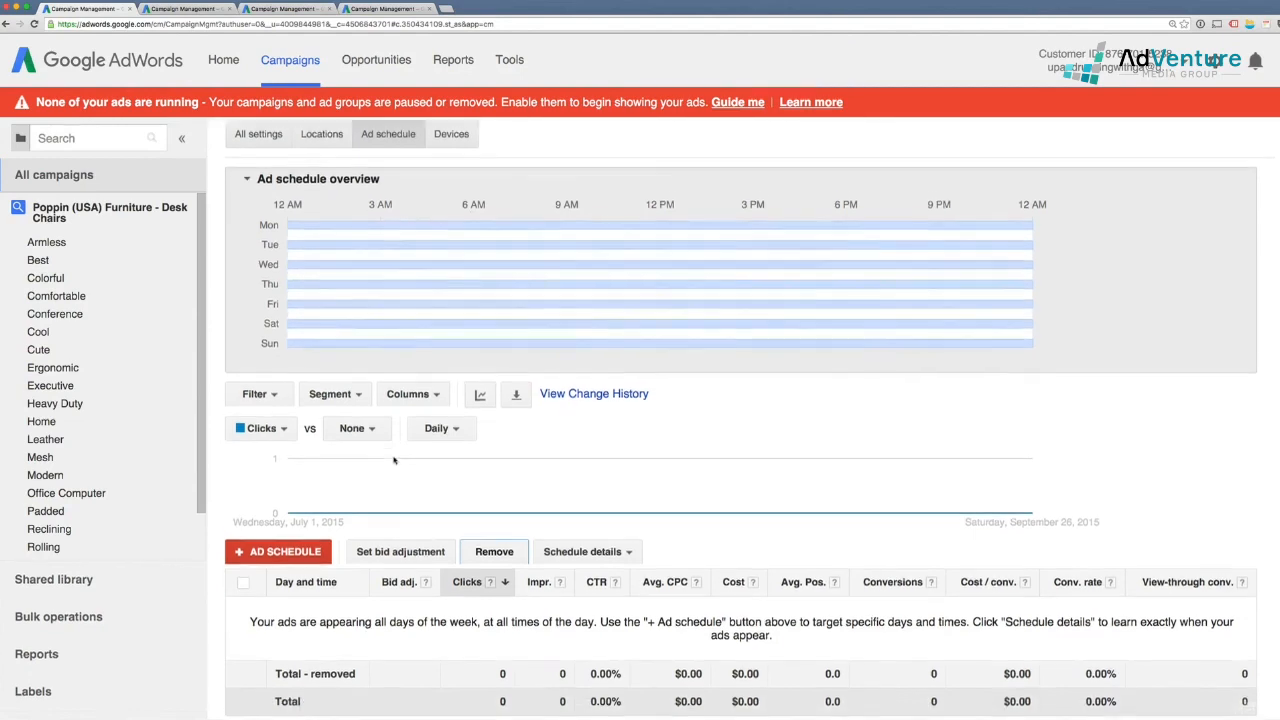
pyautogui.scroll(-1, 403, 455)
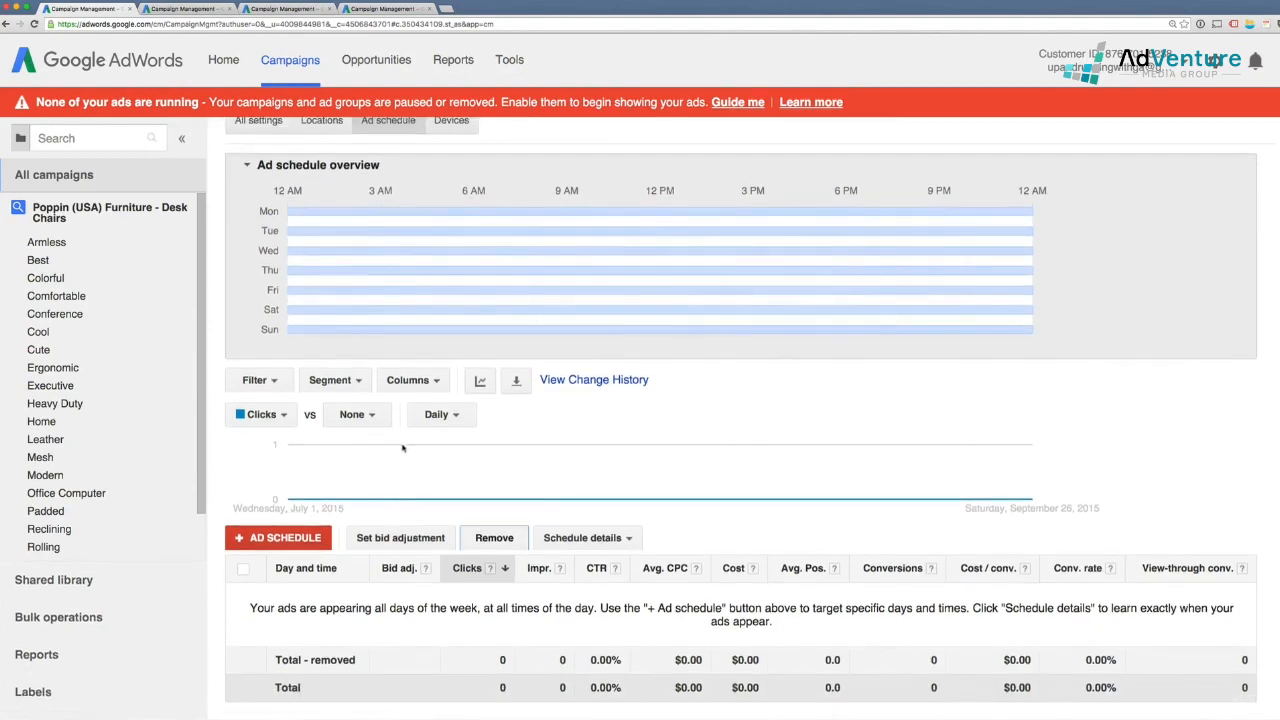
pyautogui.scroll(-2, 420, 462)
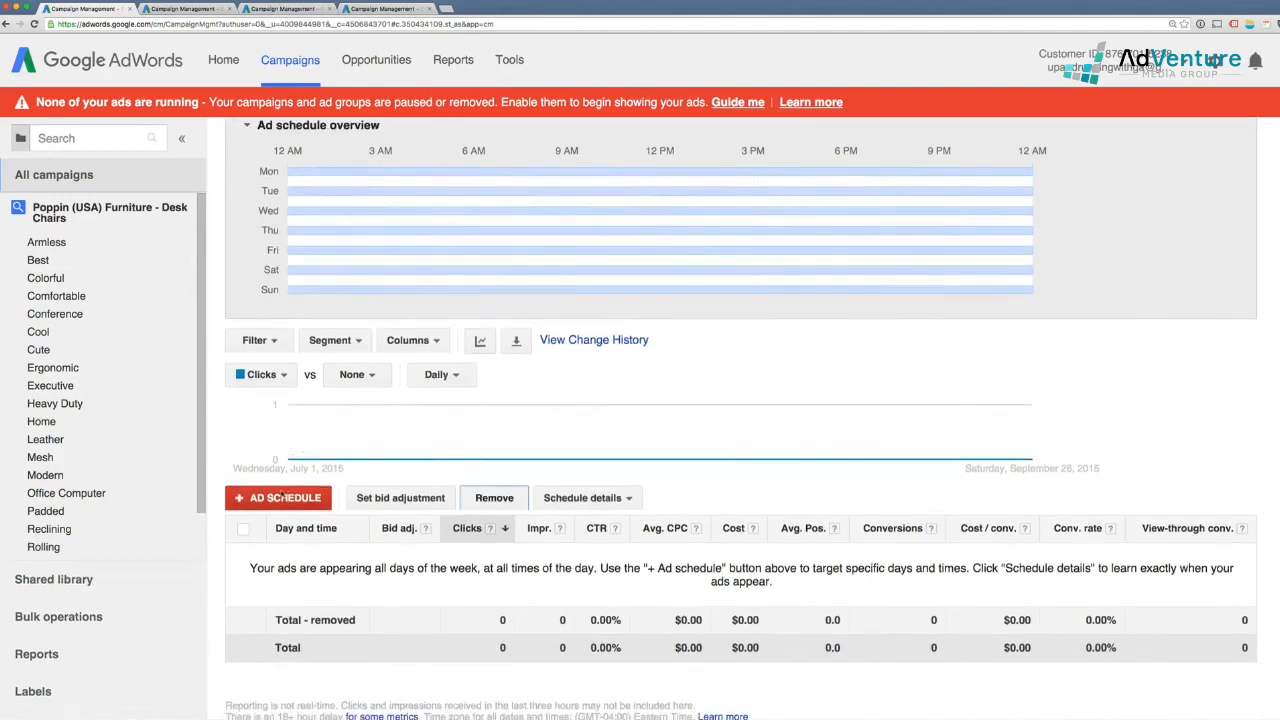
pyautogui.click(297, 497)
pyautogui.scroll(-2, 459, 501)
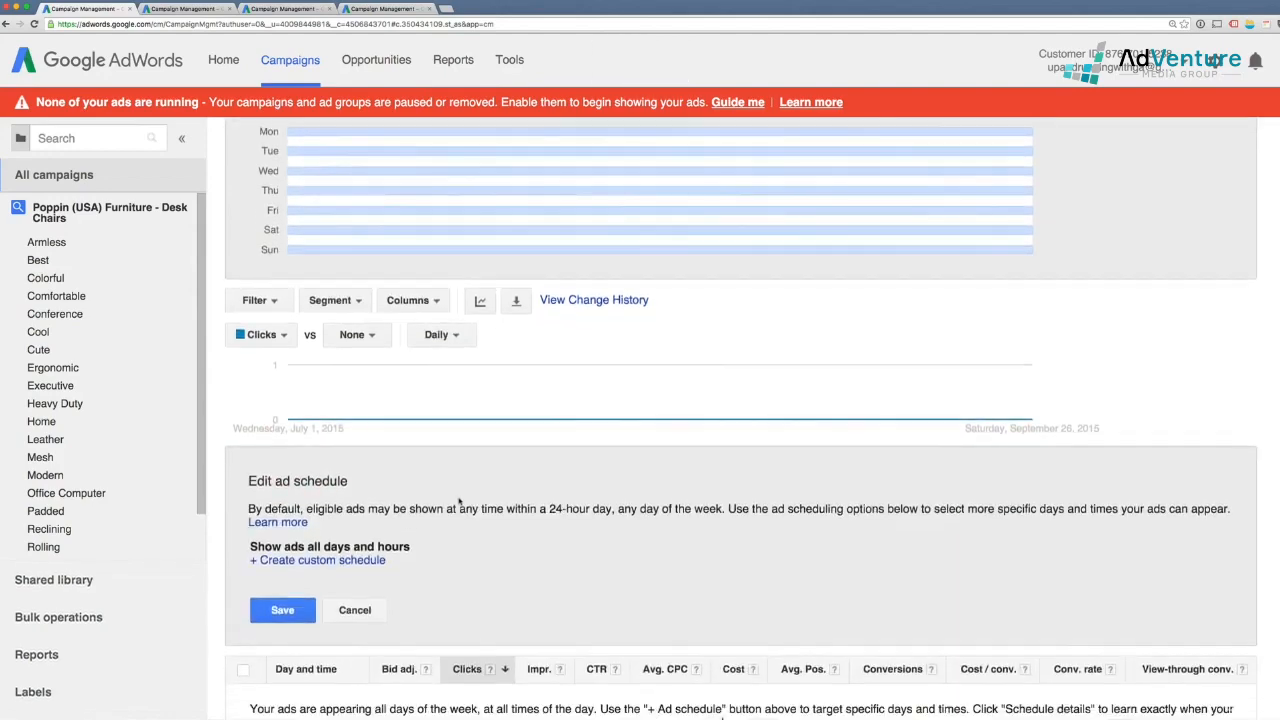
pyautogui.scroll(-1, 378, 527)
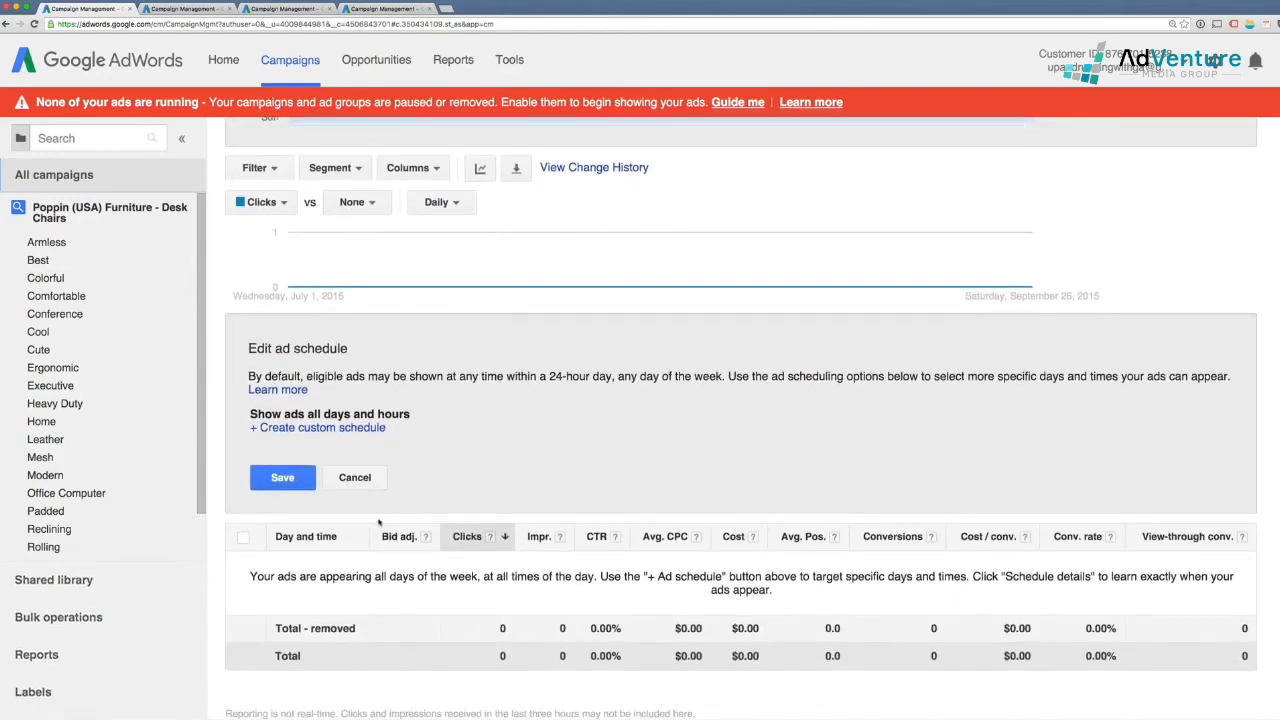
pyautogui.hotkey('ctrl', '+')
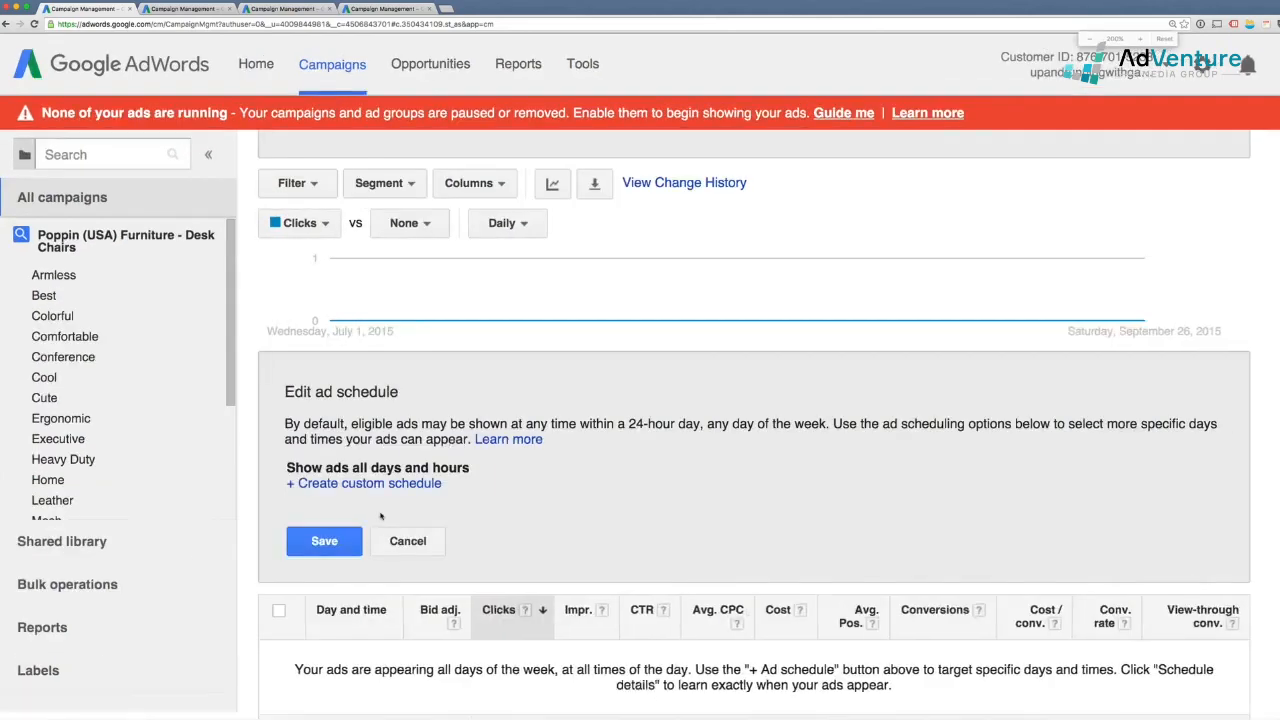
pyautogui.click(403, 465)
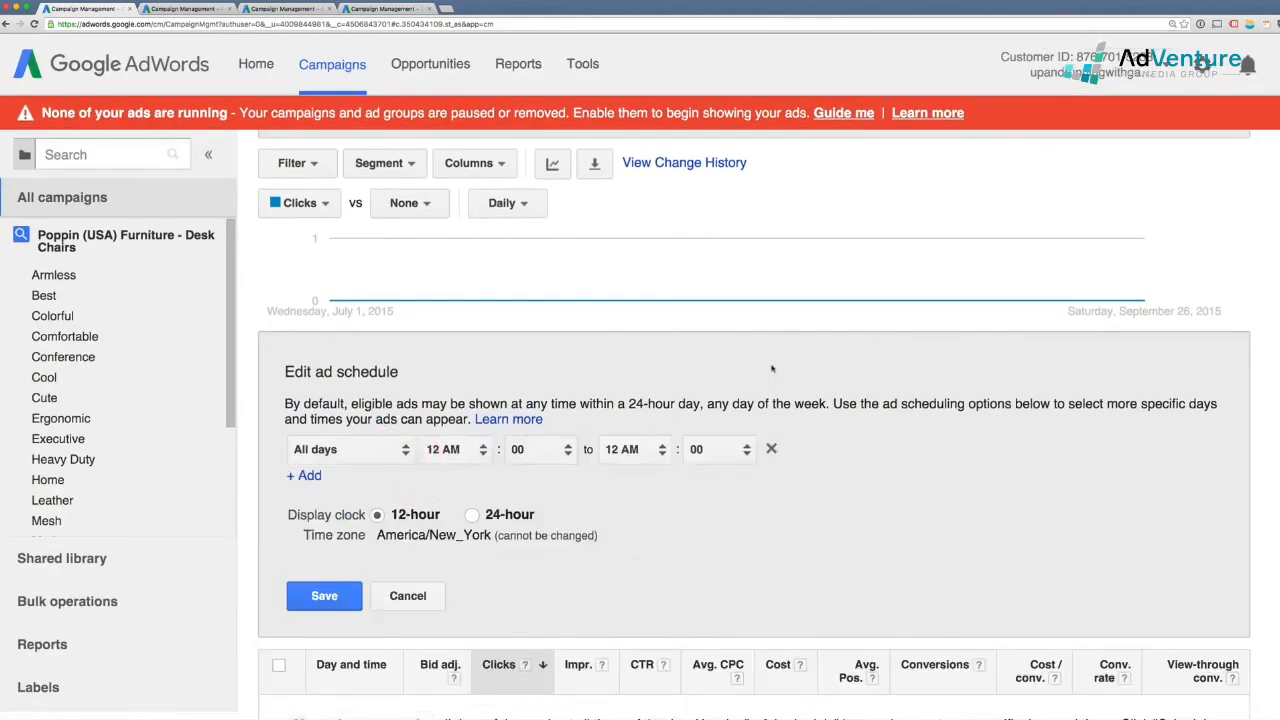
pyautogui.scroll(-1, 816, 384)
pyautogui.scroll(1, 876, 433)
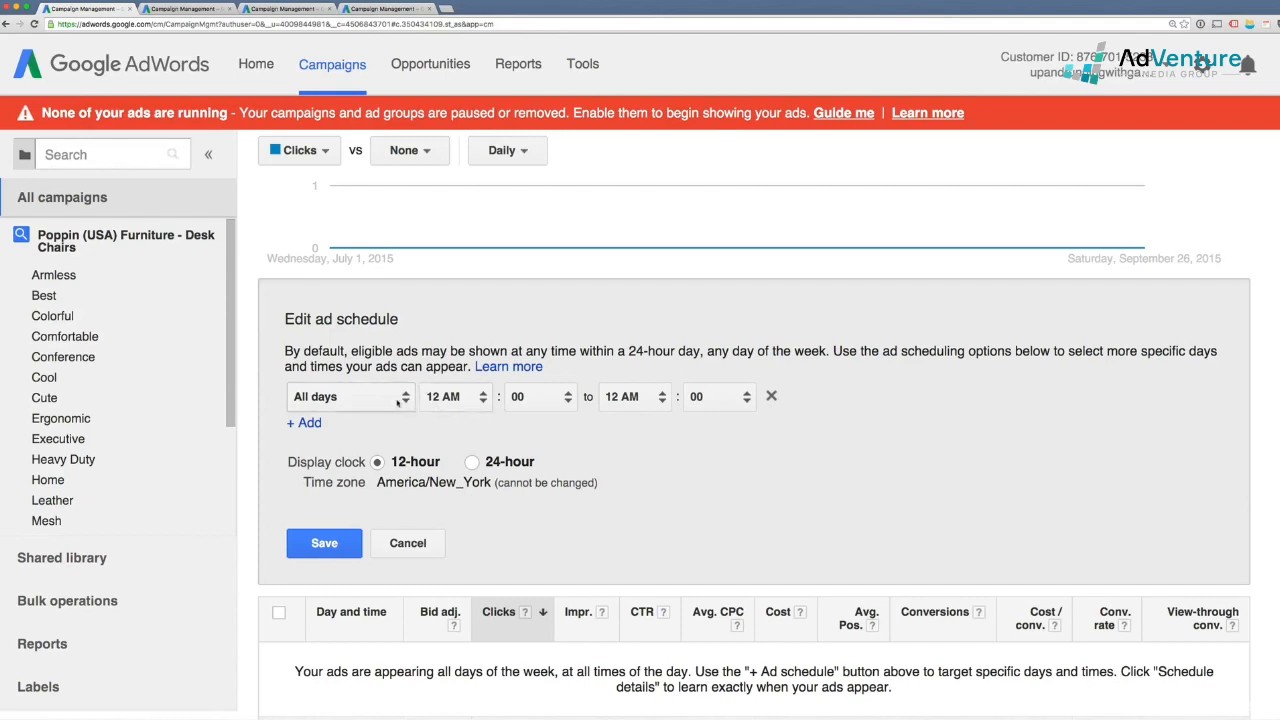
# Step: Set the custom schedule to Monday to Friday, 7 AM to 3 PM, and save it
pyautogui.click(361, 397)
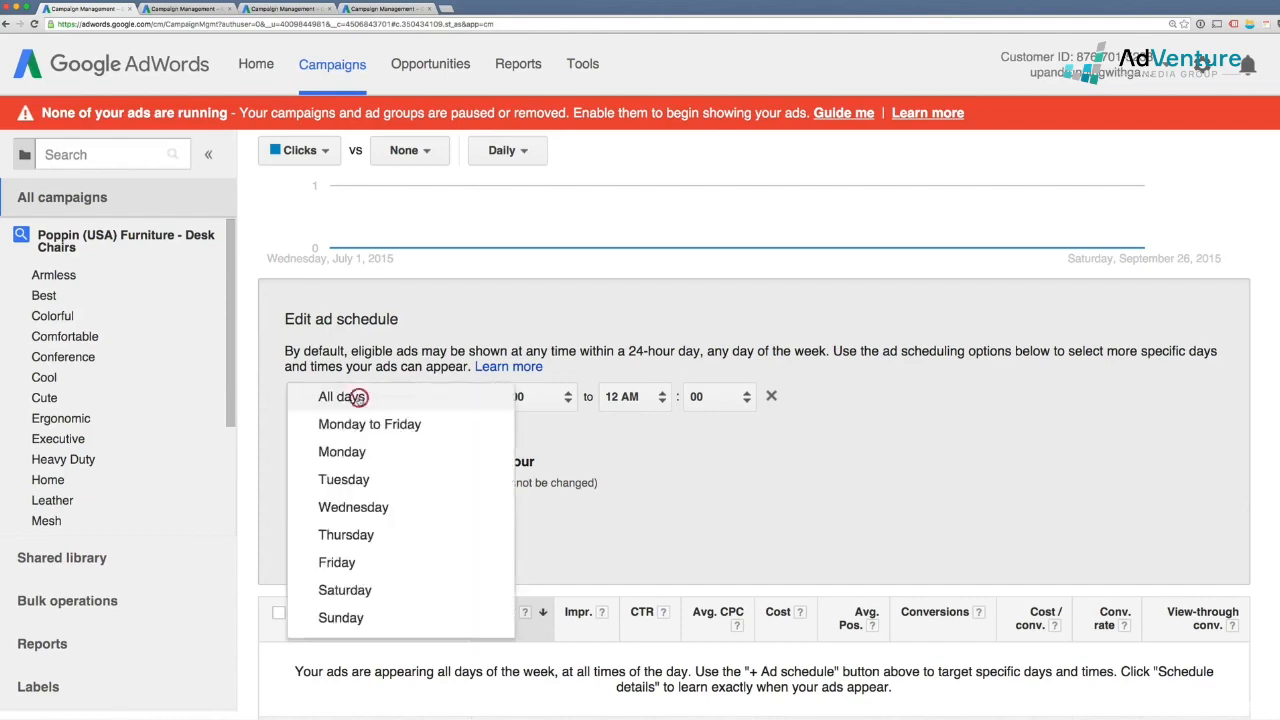
pyautogui.click(369, 424)
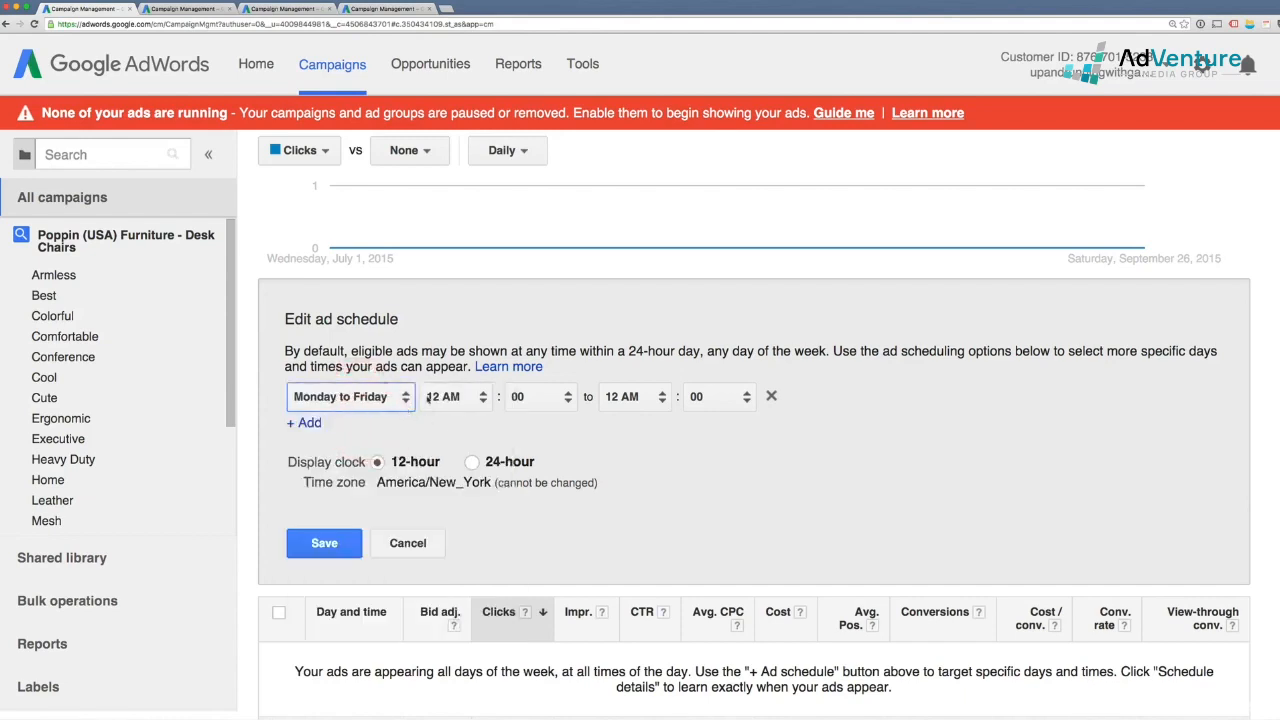
pyautogui.click(477, 401)
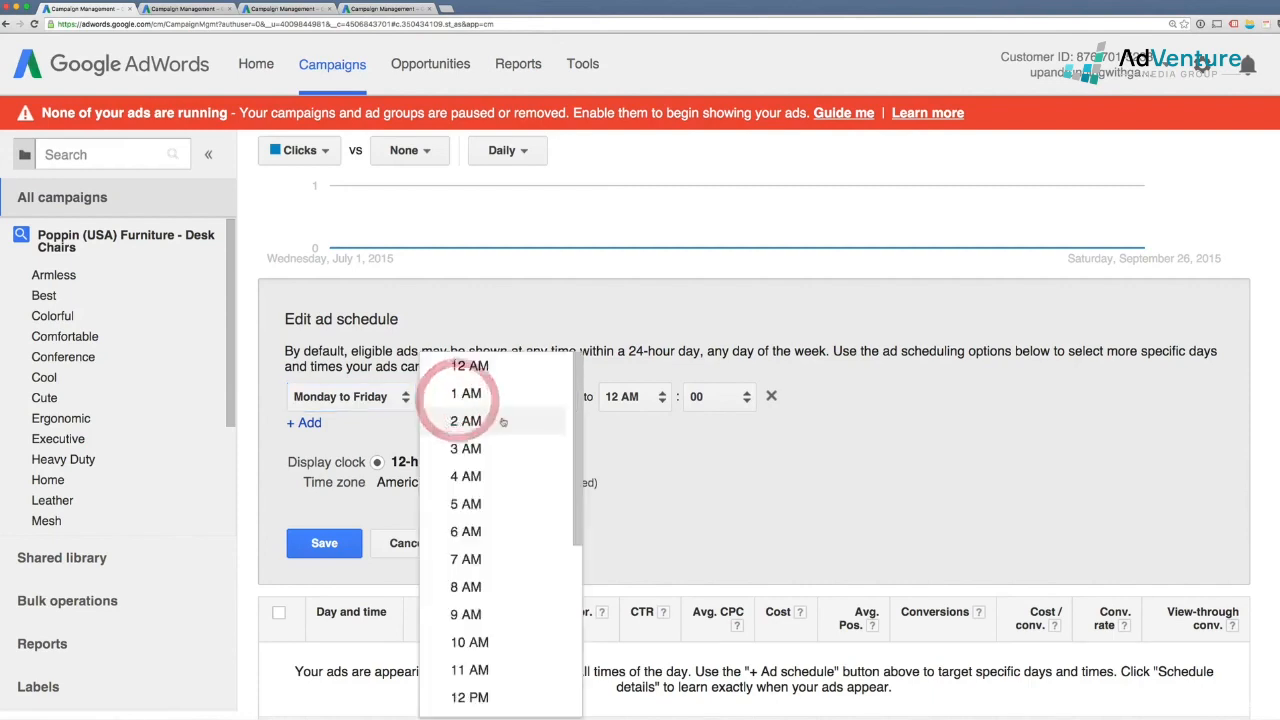
pyautogui.click(545, 563)
pyautogui.click(630, 405)
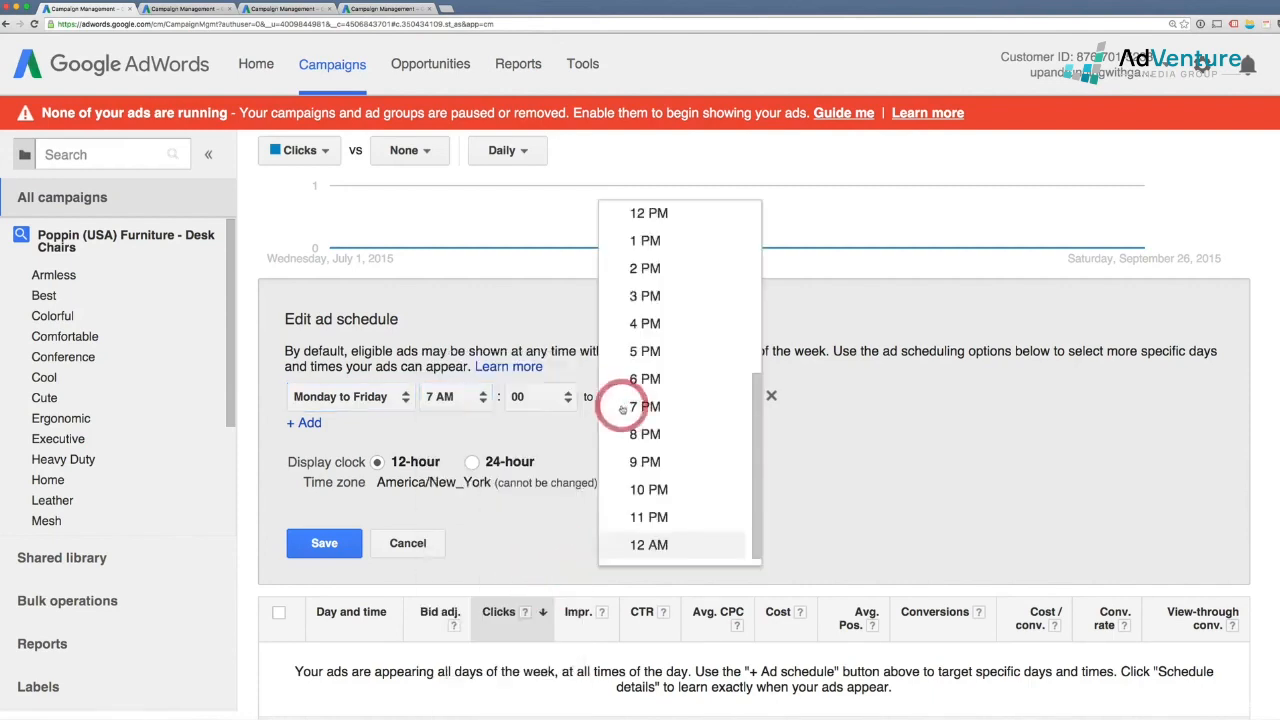
pyautogui.click(670, 290)
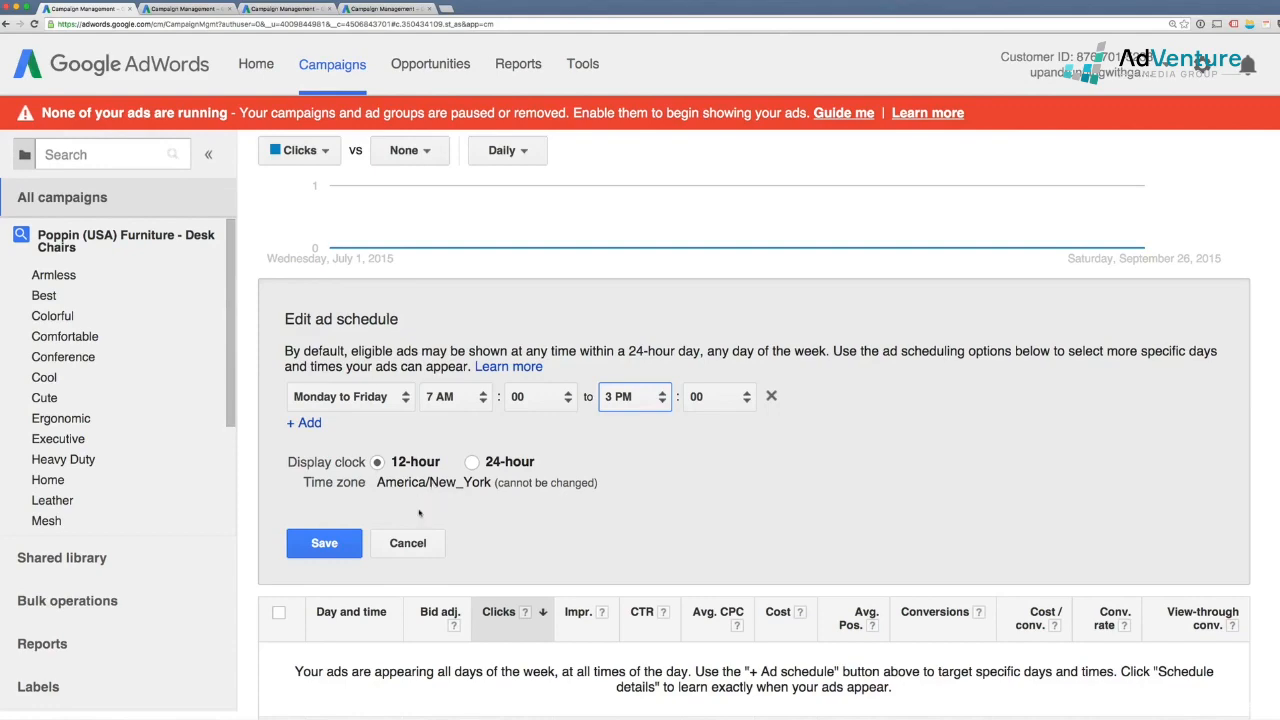
pyautogui.click(330, 541)
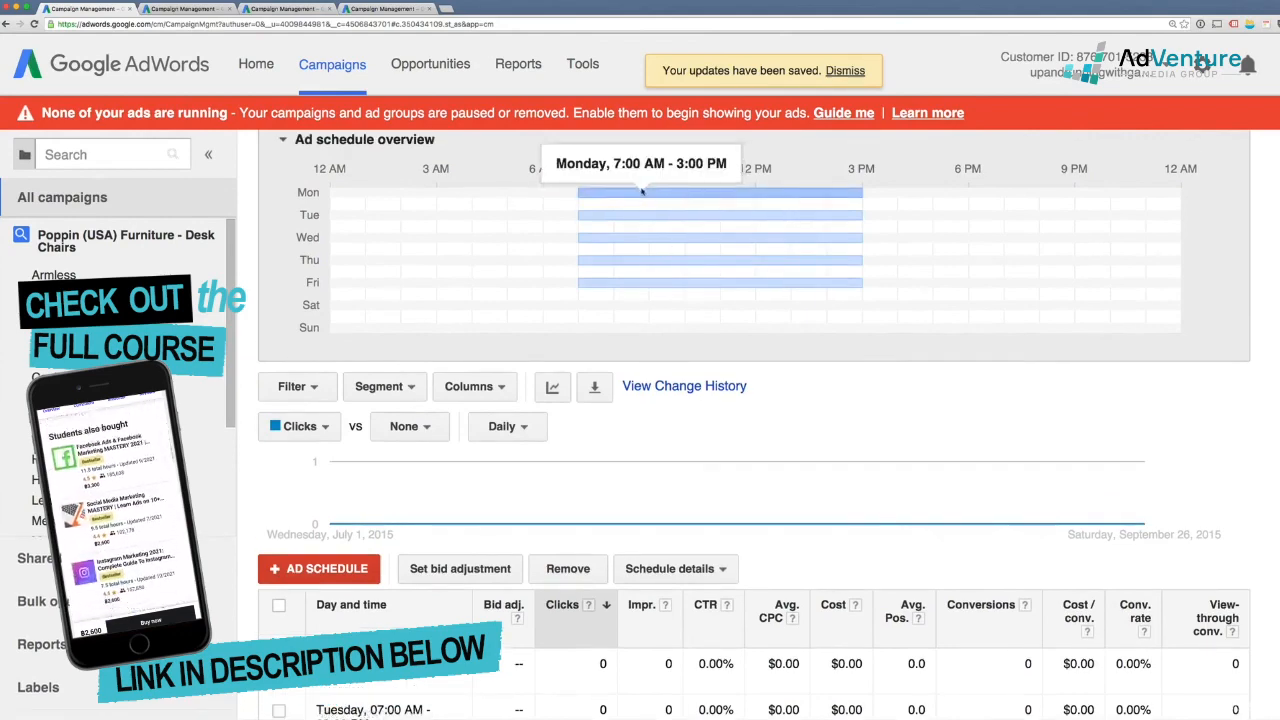
pyautogui.scroll(1, 472, 321)
pyautogui.scroll(1, 472, 321)
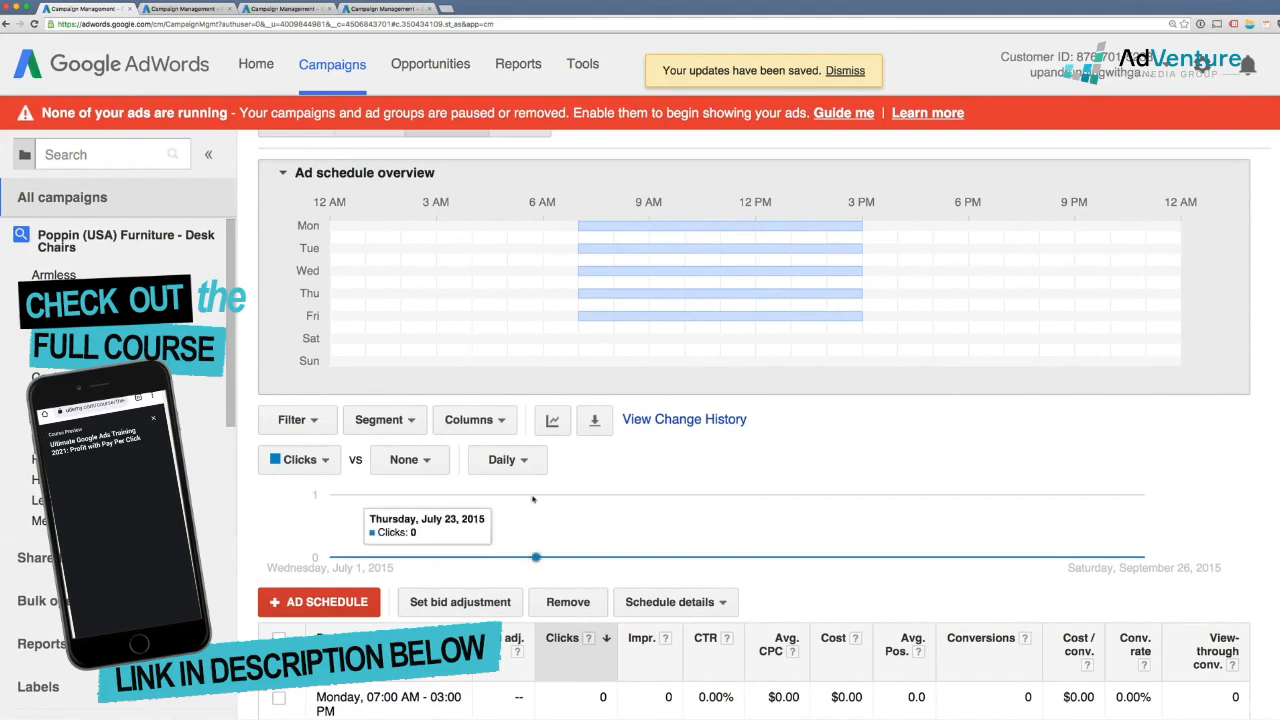
# Step: Review the weekday schedule entries and look at Tuesday's bid adjustment options without changing them
pyautogui.scroll(-3, 536, 495)
pyautogui.scroll(-5, 536, 491)
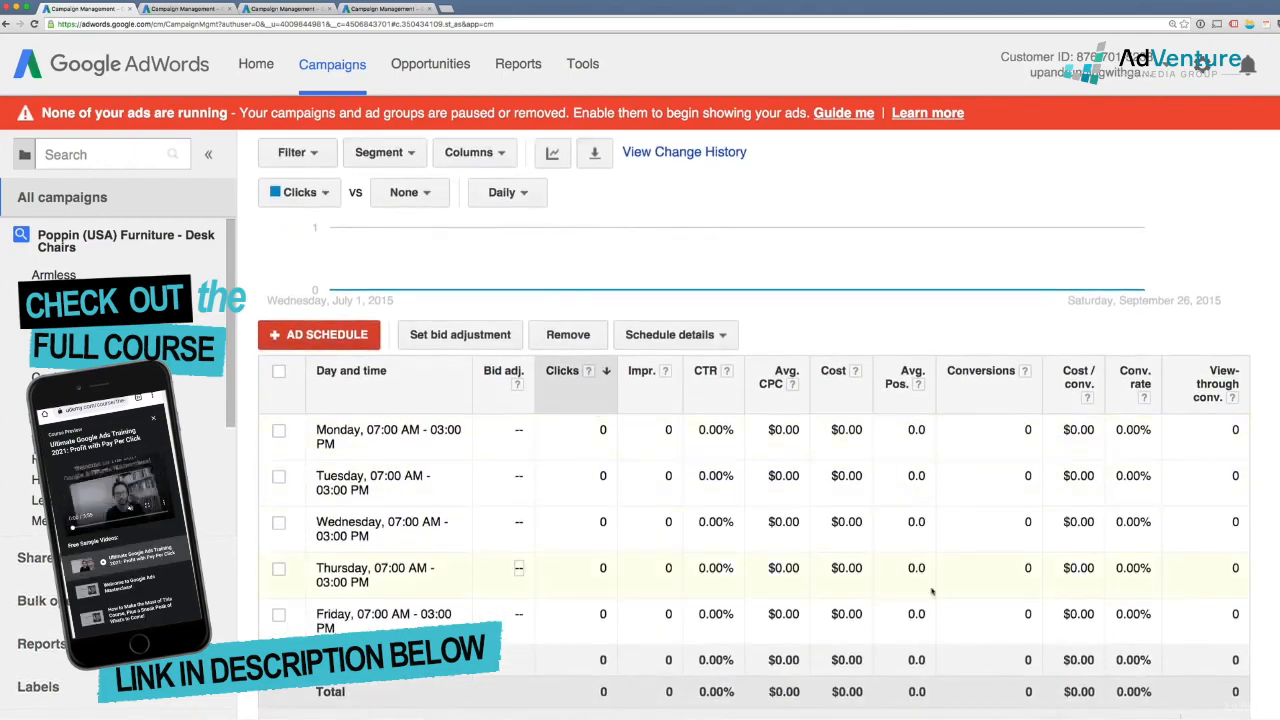
pyautogui.scroll(-1, 612, 405)
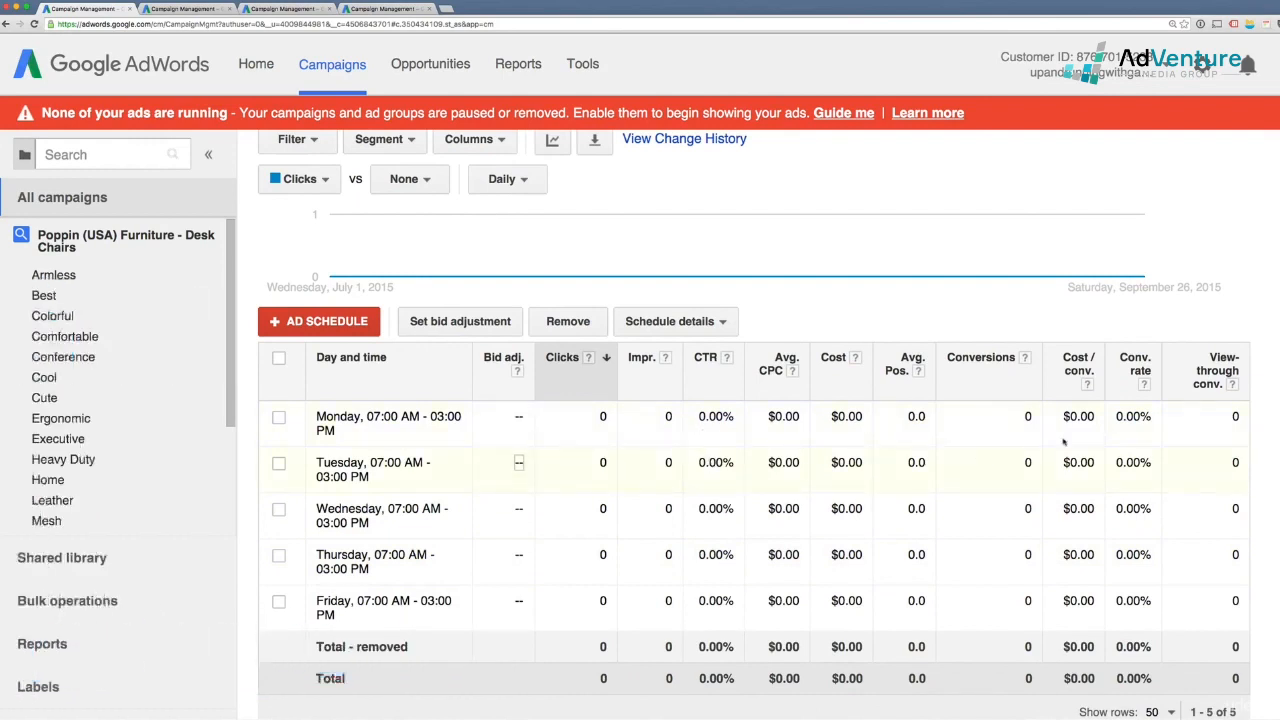
pyautogui.scroll(-1, 783, 465)
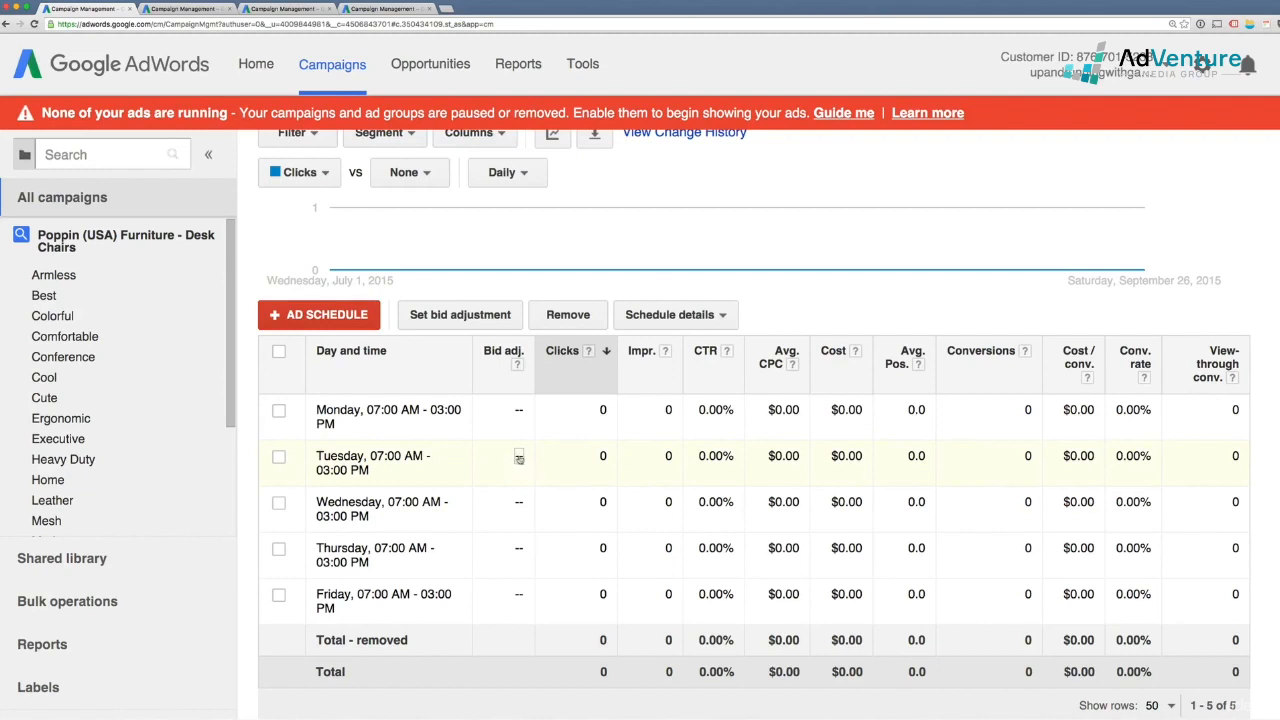
pyautogui.click(519, 458)
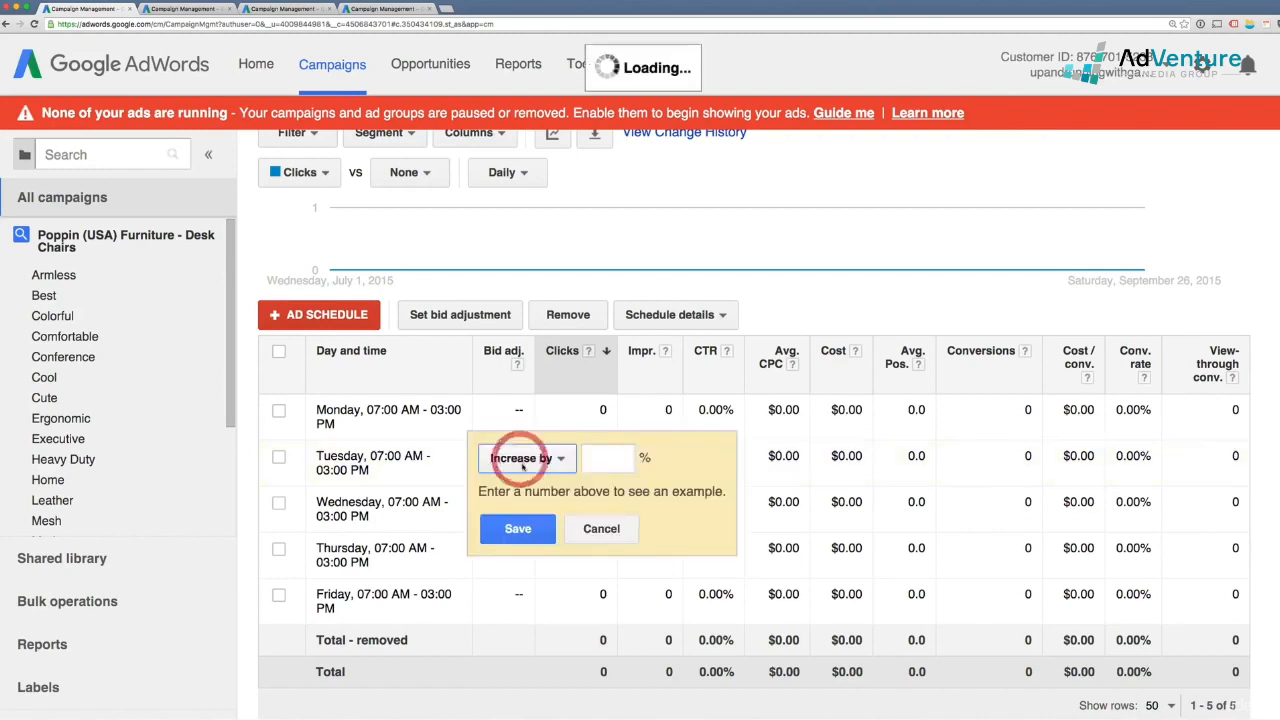
pyautogui.click(603, 527)
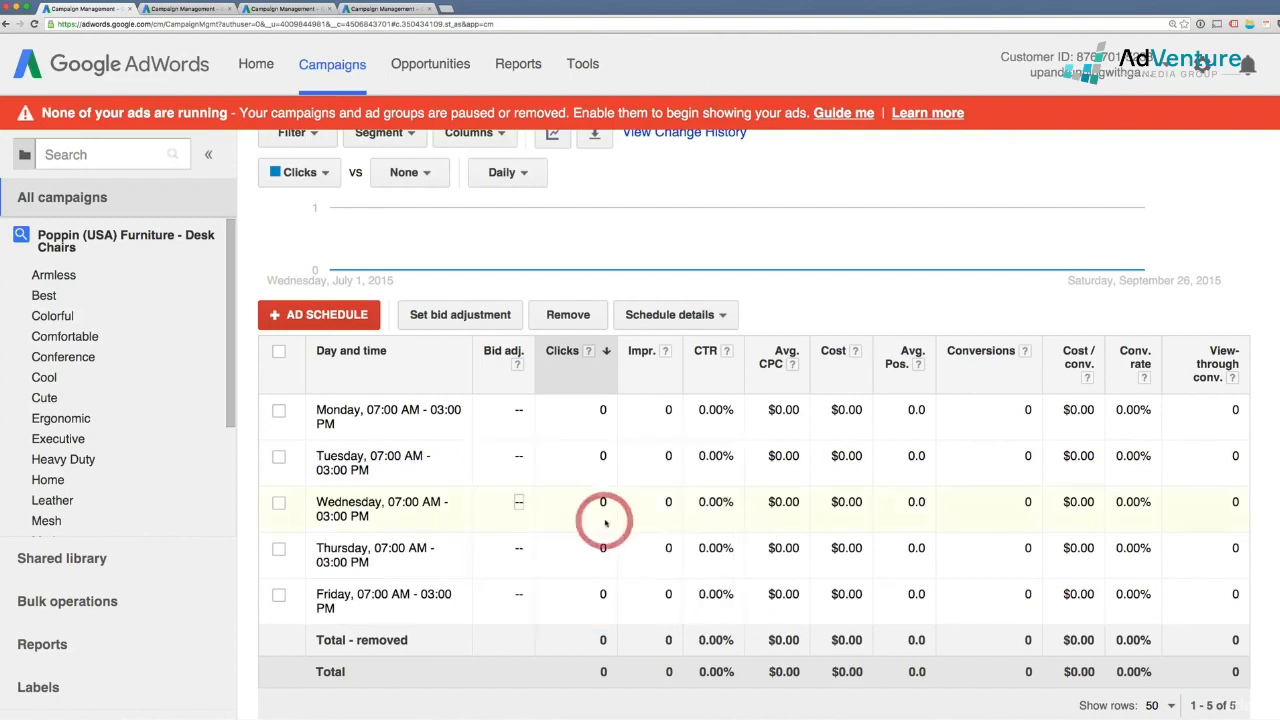
# Step: Increase the bid adjustment of the Wednesday 7 AM to 3 PM schedule entry by 30%
pyautogui.click(279, 503)
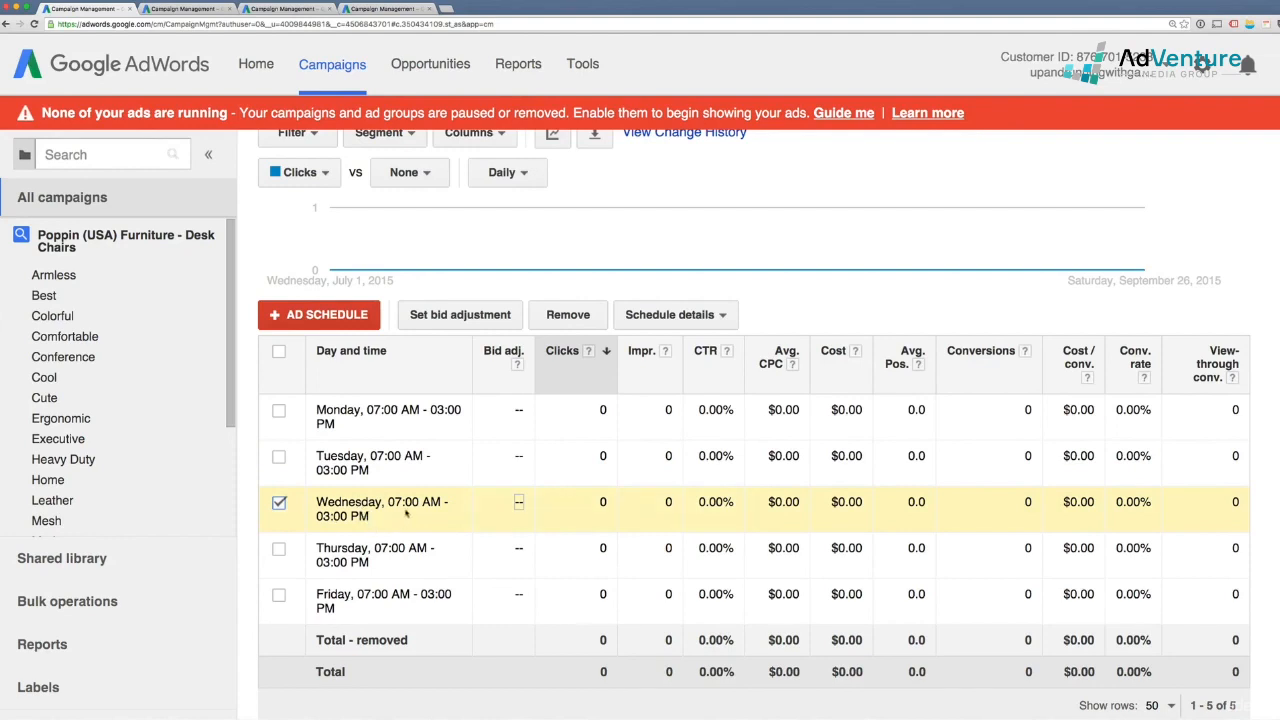
pyautogui.click(436, 316)
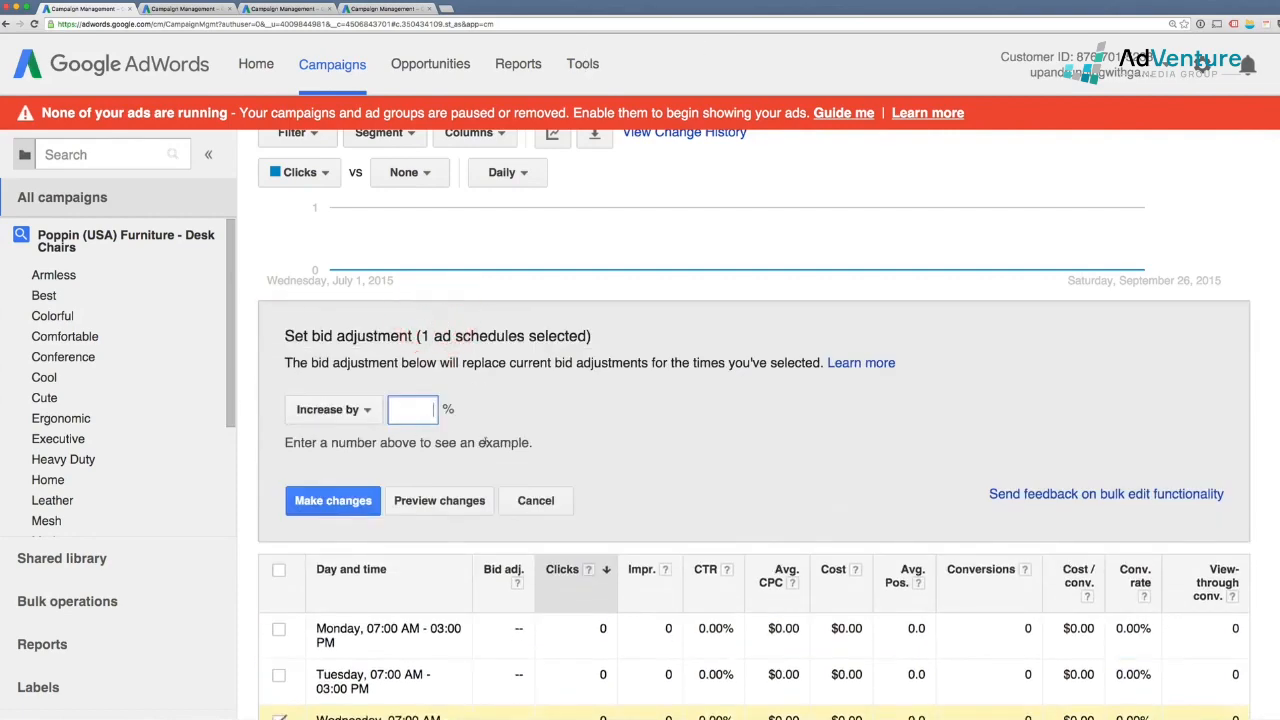
pyautogui.write('30')
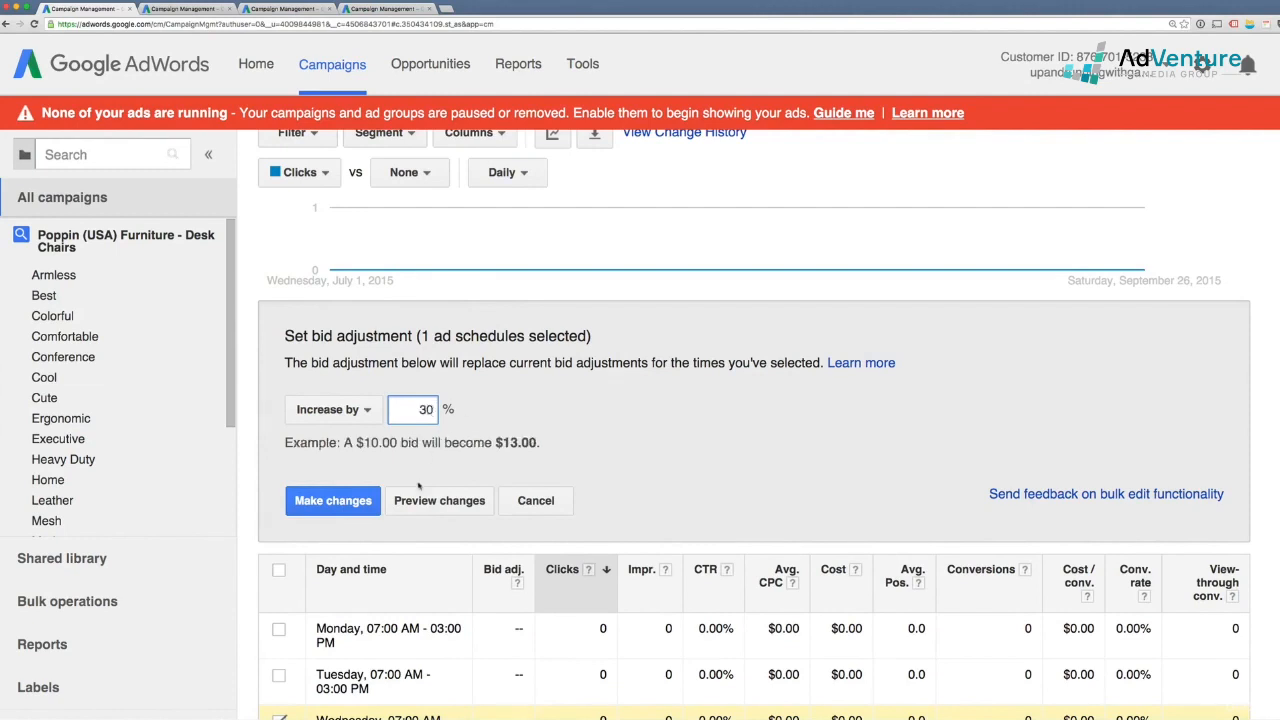
pyautogui.click(355, 500)
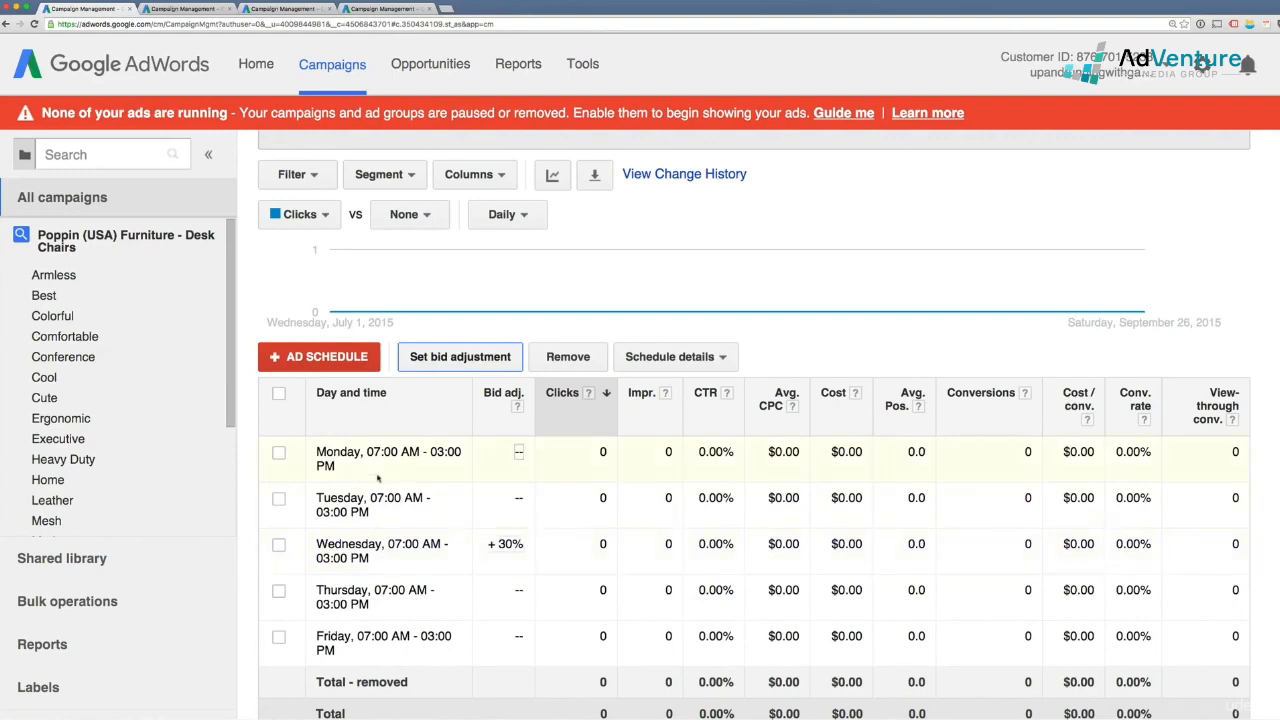
# Step: Set Wednesday's bid adjustment to 0% and save it
pyautogui.click(512, 545)
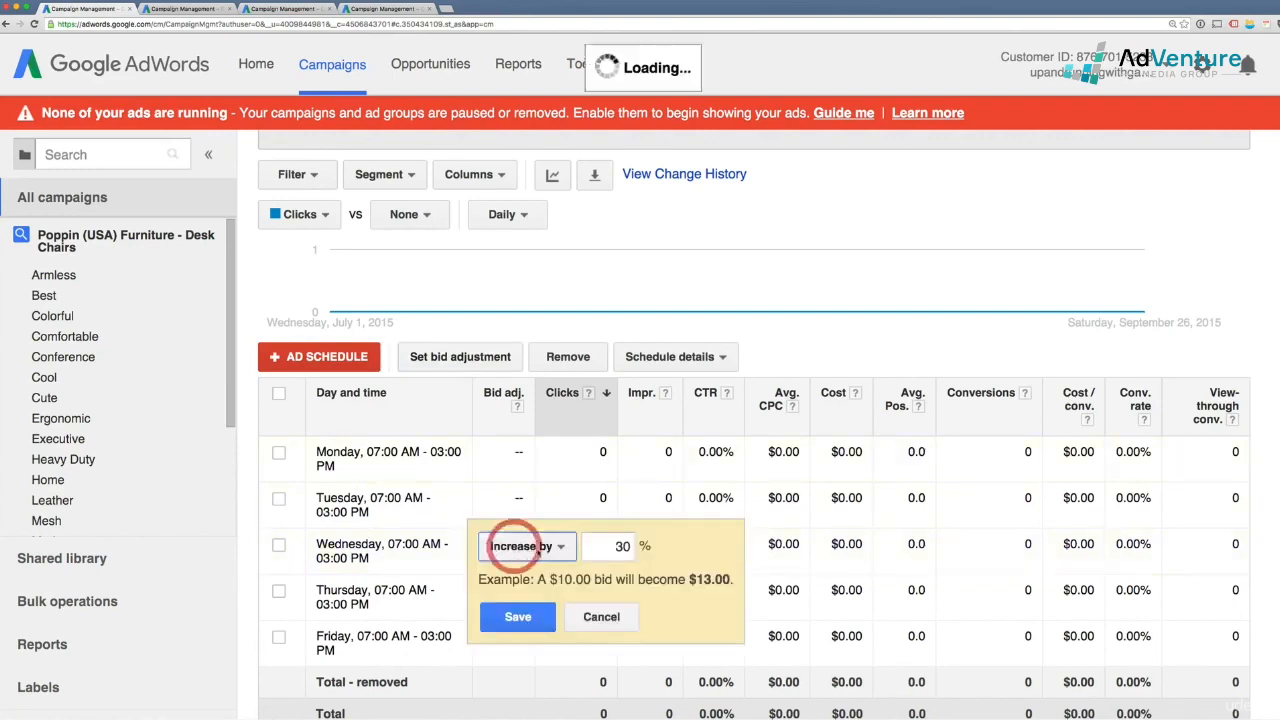
pyautogui.doubleClick(614, 547)
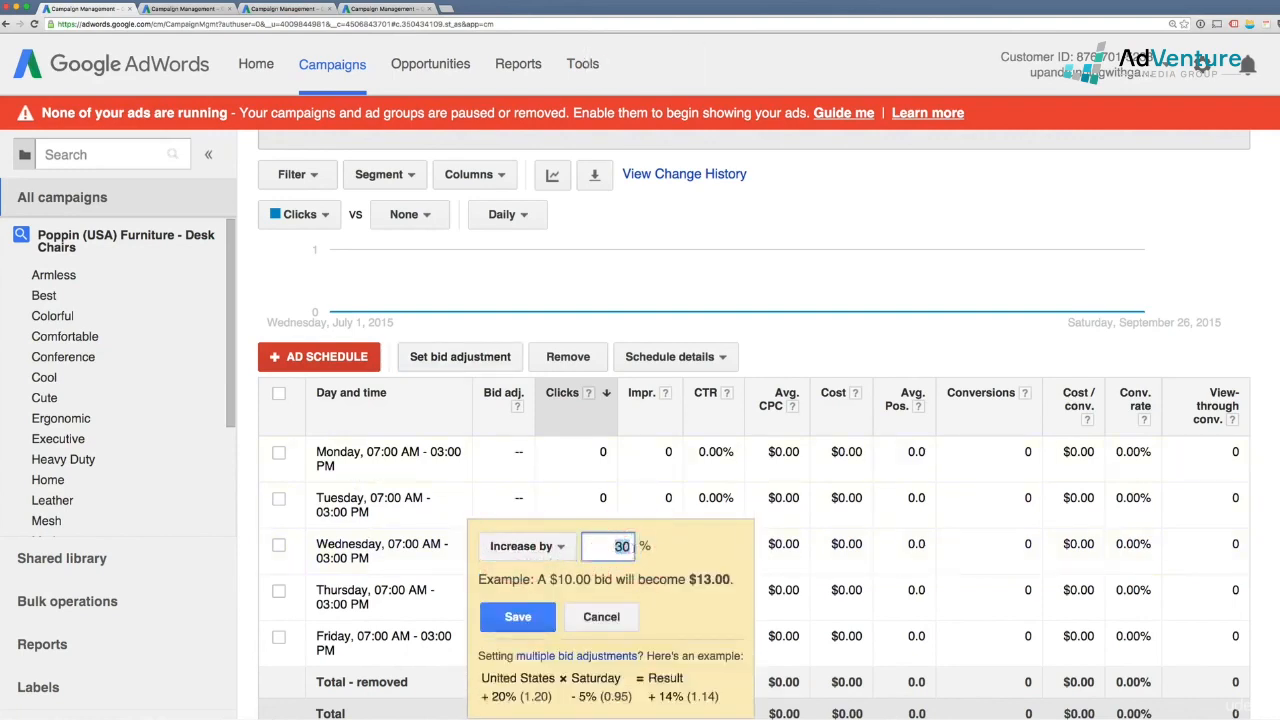
pyautogui.write('0')
pyautogui.click(517, 616)
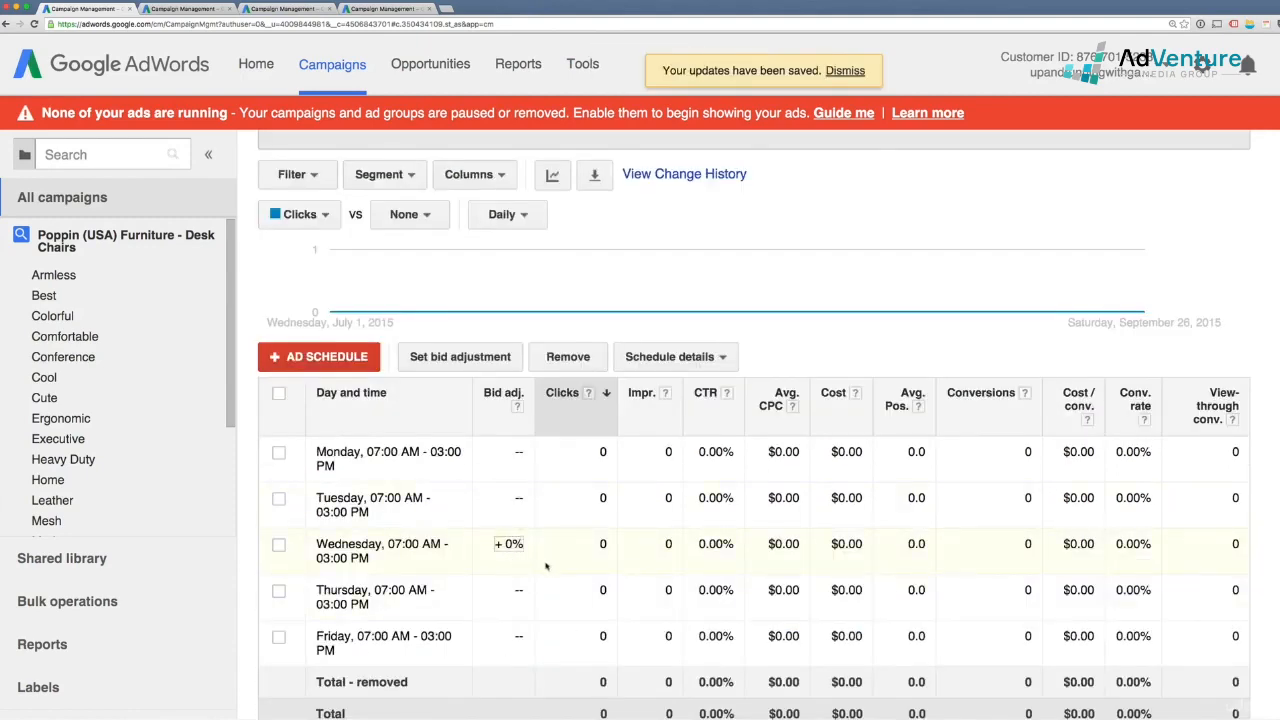
# Step: Edit the ad schedule so that the Wednesday entry ends at 8 AM
pyautogui.click(315, 365)
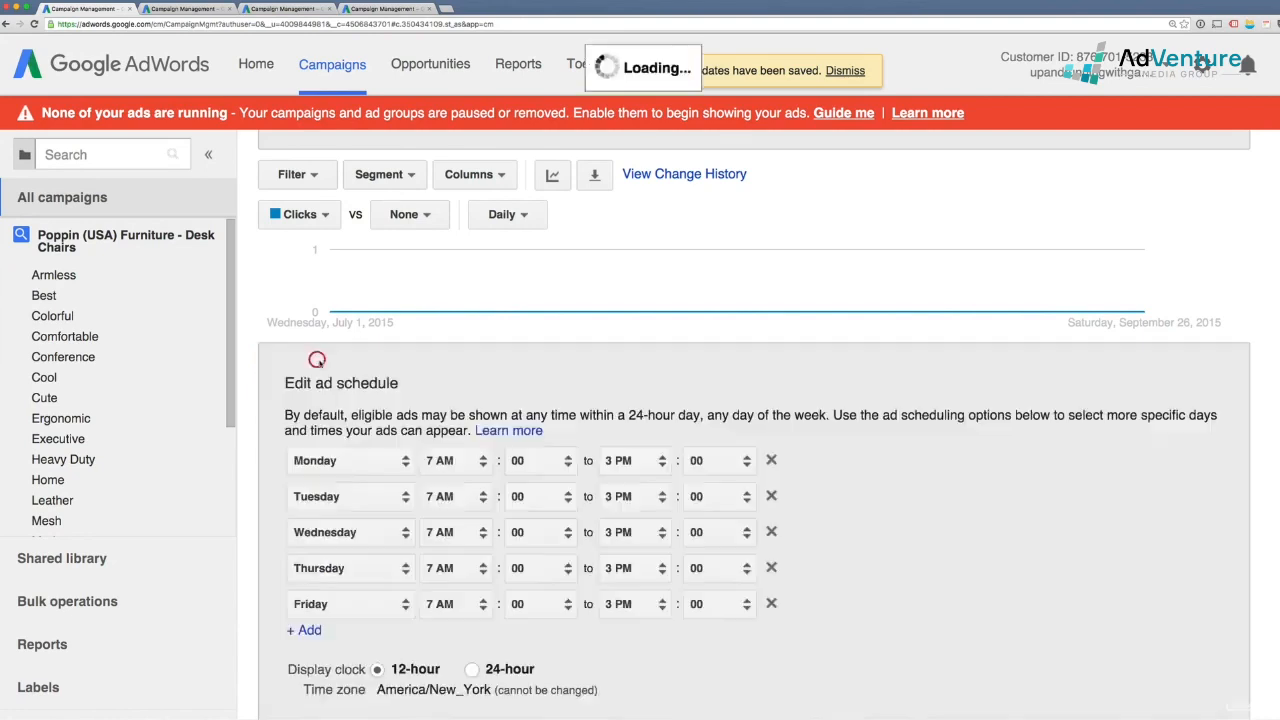
pyautogui.scroll(-1, 376, 428)
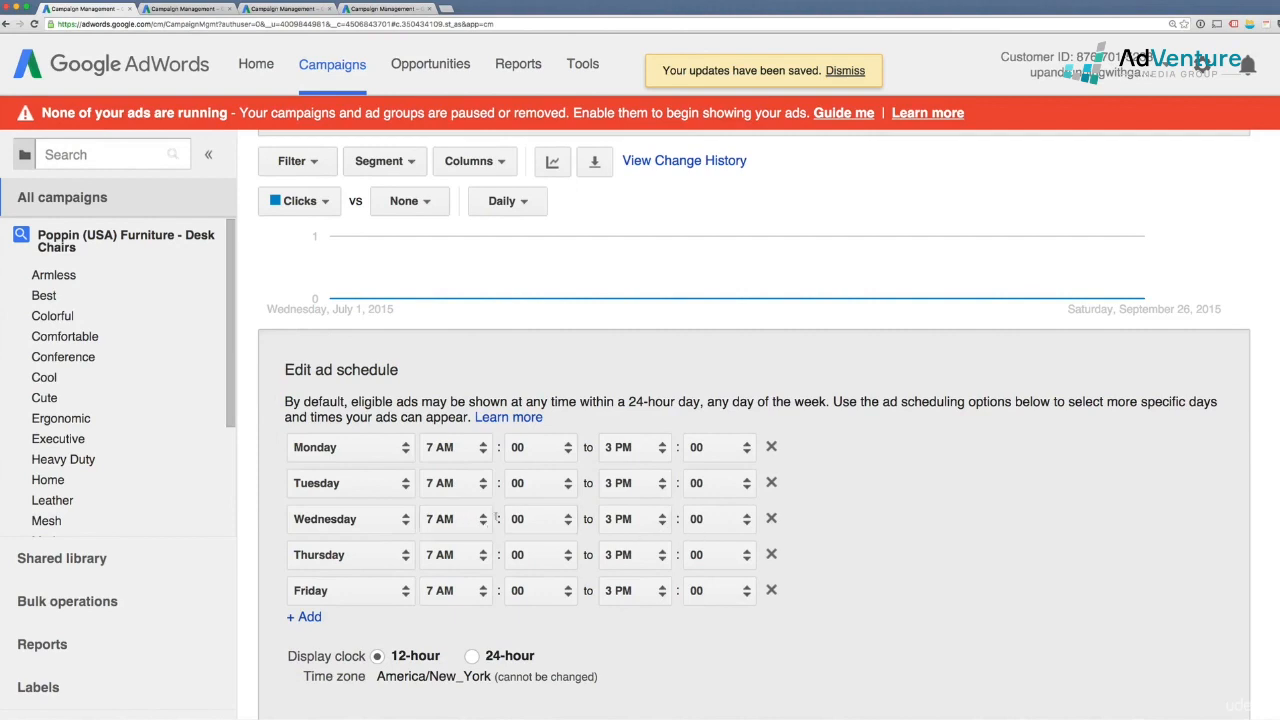
pyautogui.click(611, 525)
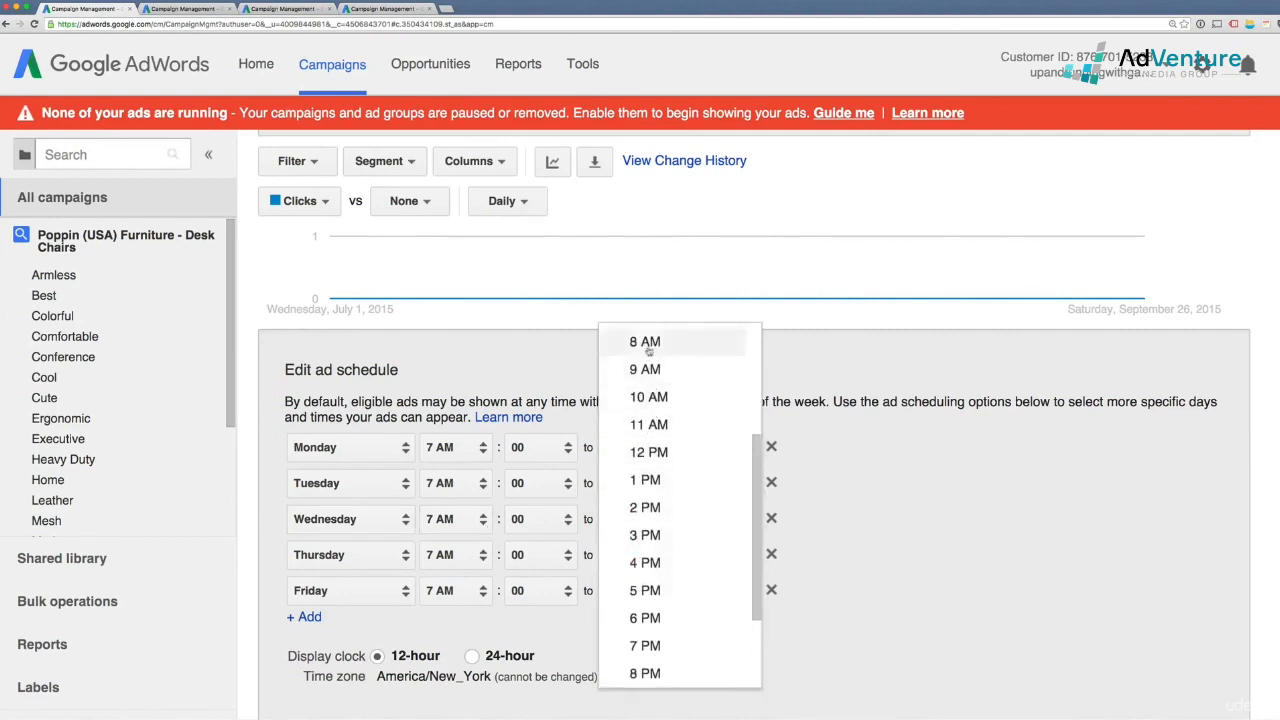
pyautogui.click(648, 345)
pyautogui.scroll(-1, 602, 645)
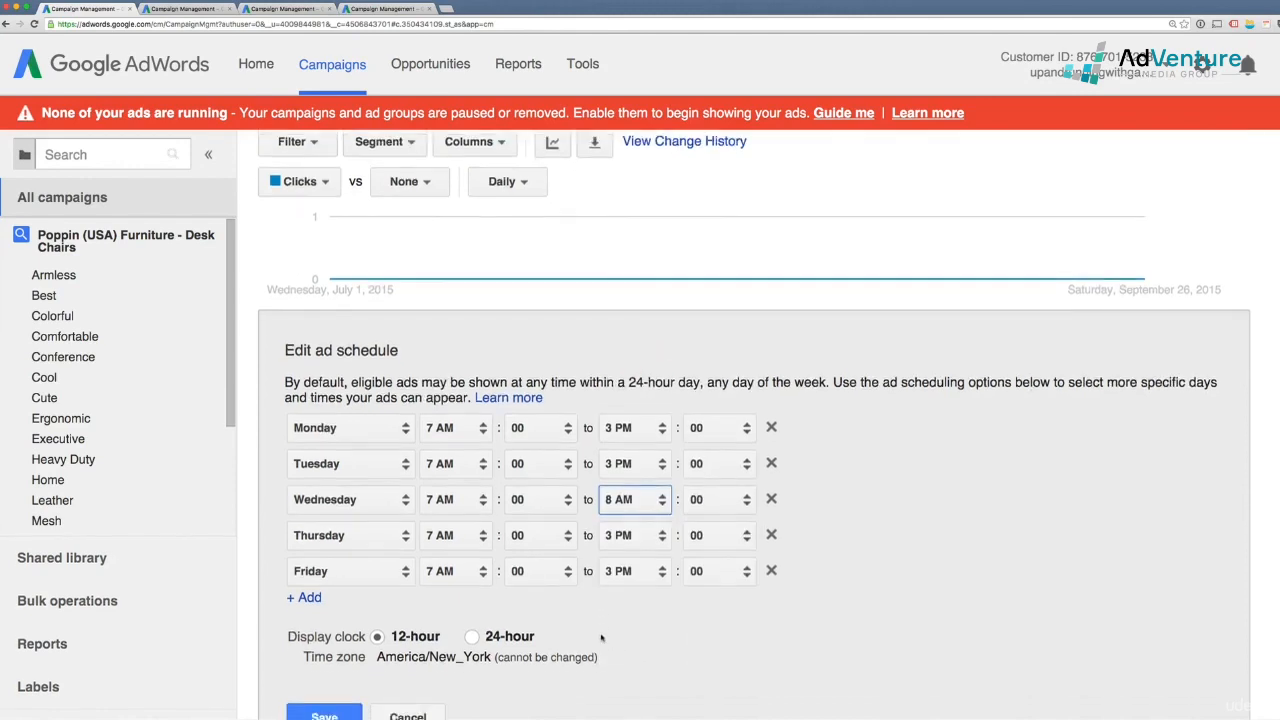
pyautogui.scroll(-1, 524, 629)
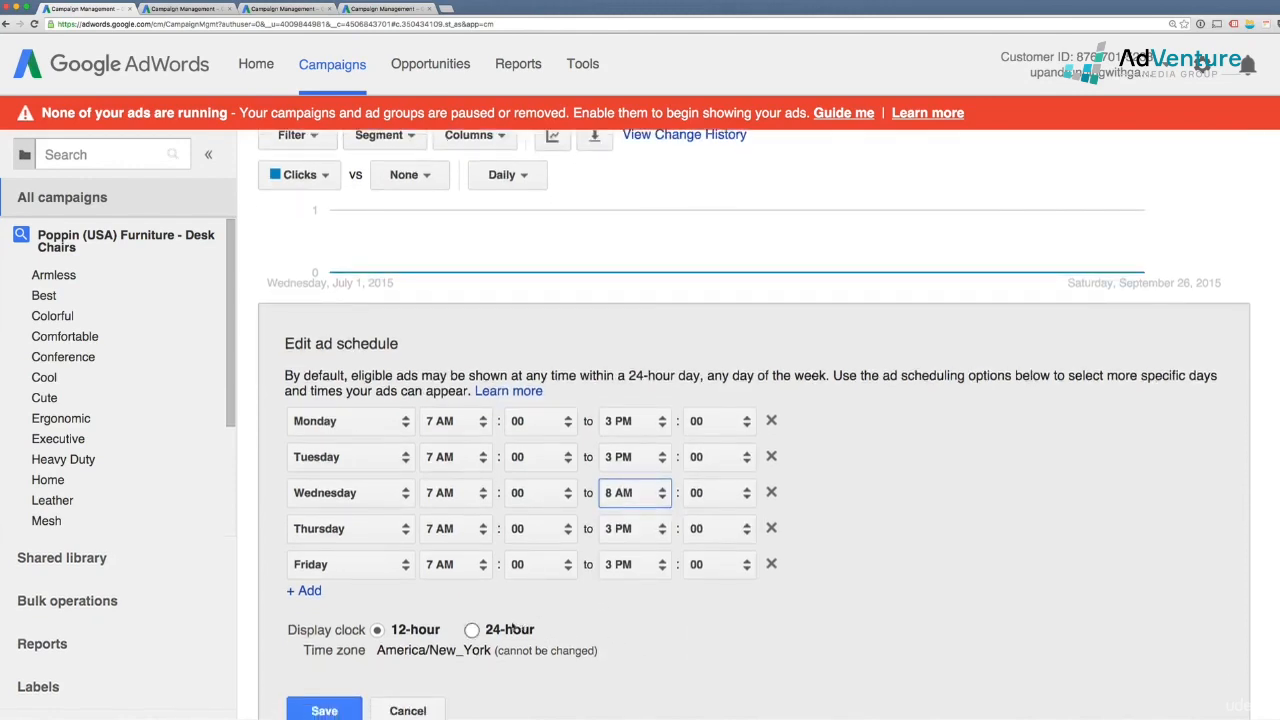
# Step: Add a second Wednesday entry running from 8 AM to 3 PM and save the ad schedule
pyautogui.click(310, 592)
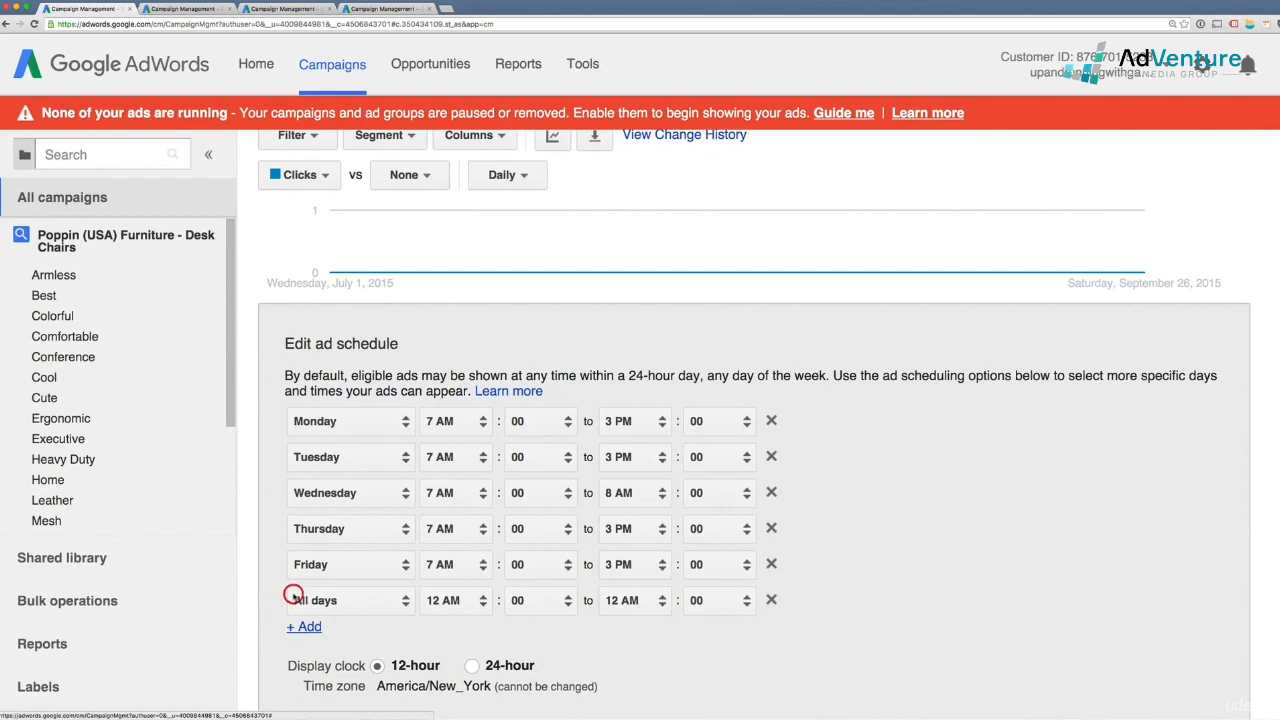
pyautogui.click(353, 602)
pyautogui.click(354, 586)
pyautogui.click(445, 601)
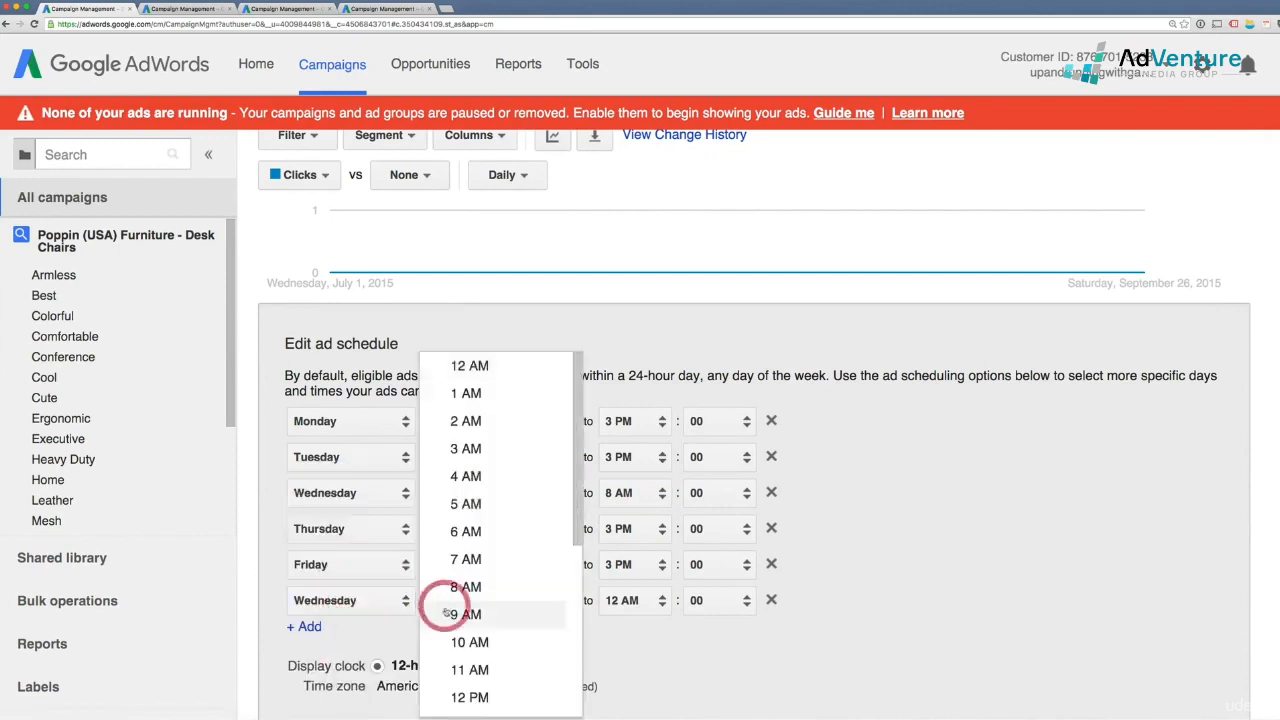
pyautogui.click(474, 590)
pyautogui.click(635, 600)
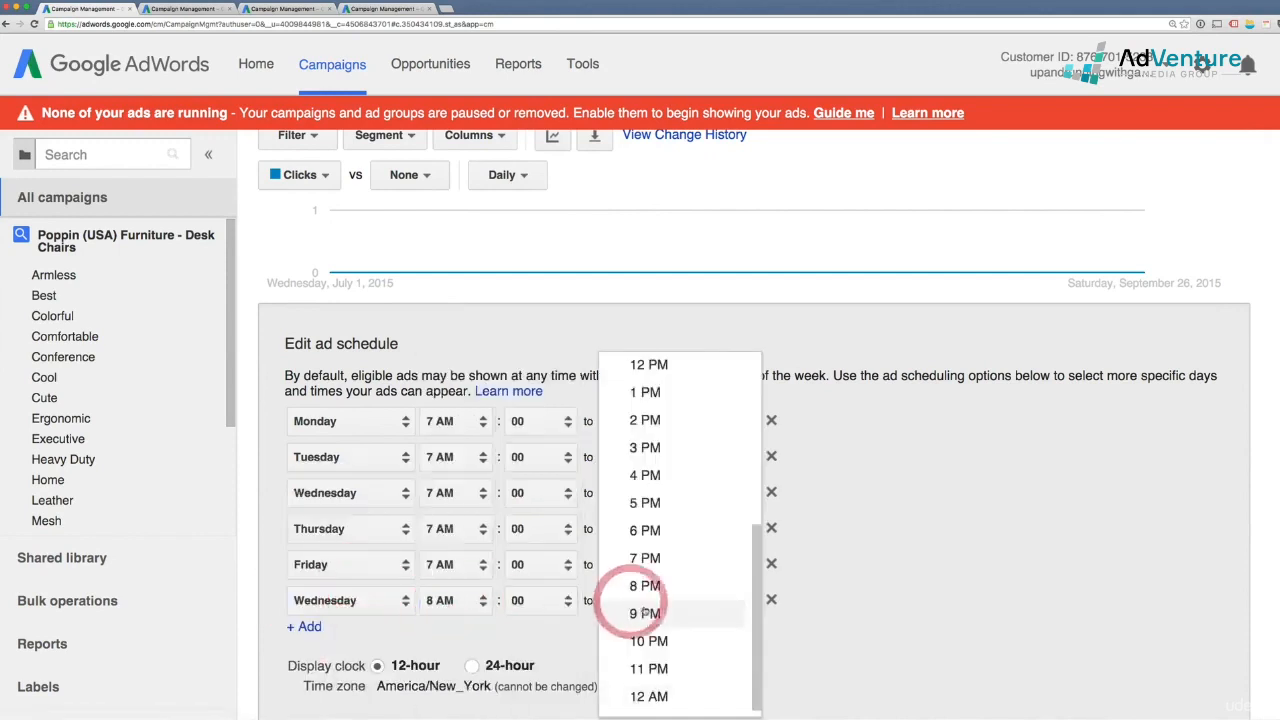
pyautogui.click(658, 446)
pyautogui.scroll(-3, 443, 574)
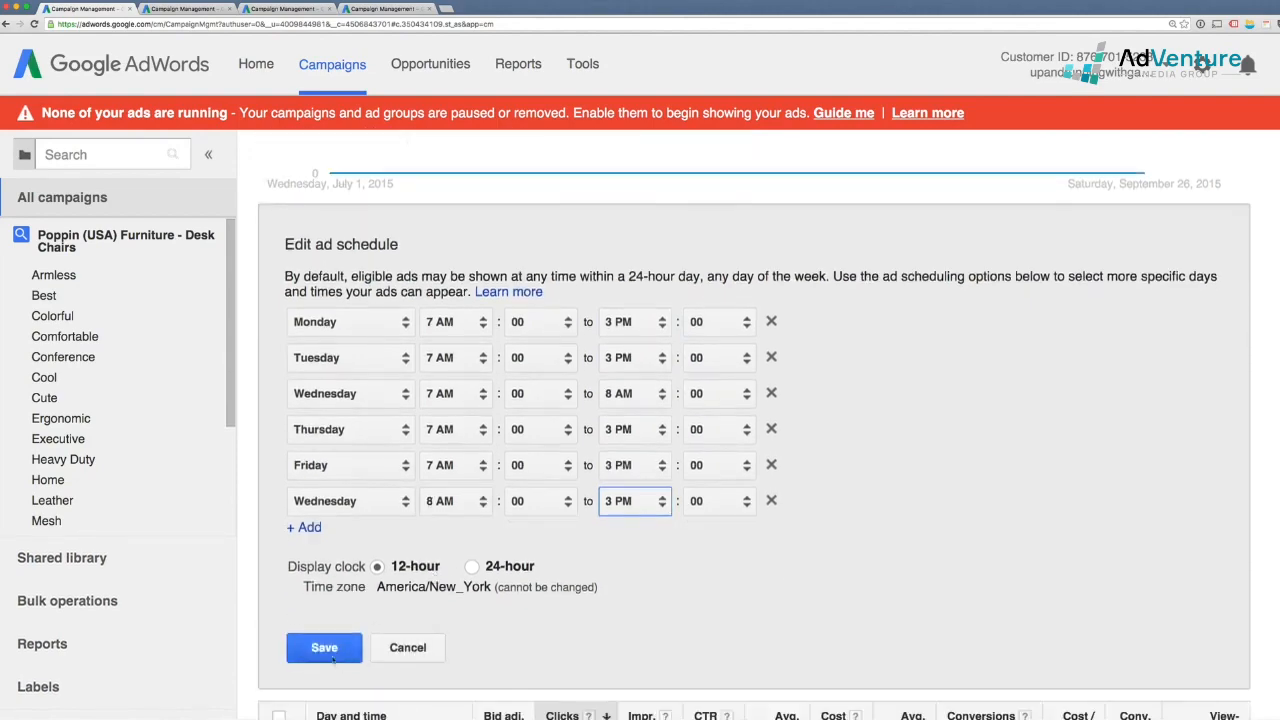
pyautogui.click(330, 650)
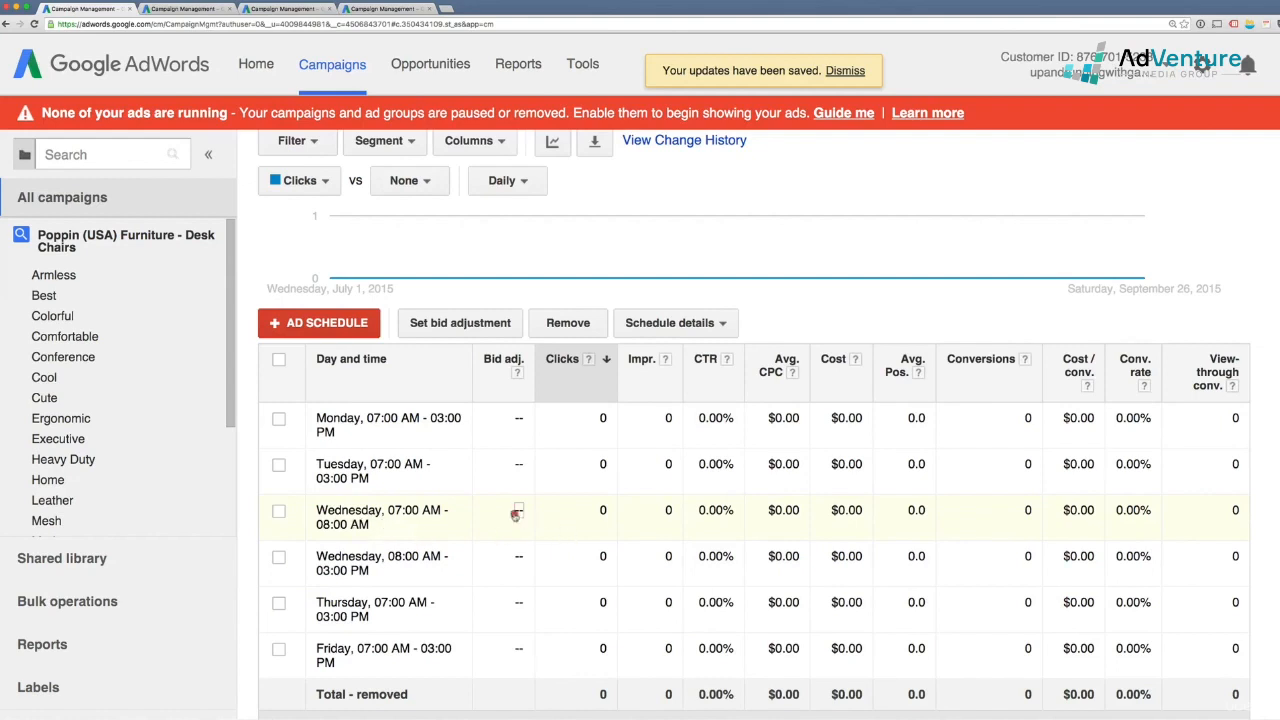
# Step: Increase the bid adjustment of the Wednesday 7 AM to 8 AM entry by 30% and save it
pyautogui.click(519, 511)
pyautogui.click(523, 514)
pyautogui.click(523, 512)
pyautogui.click(600, 514)
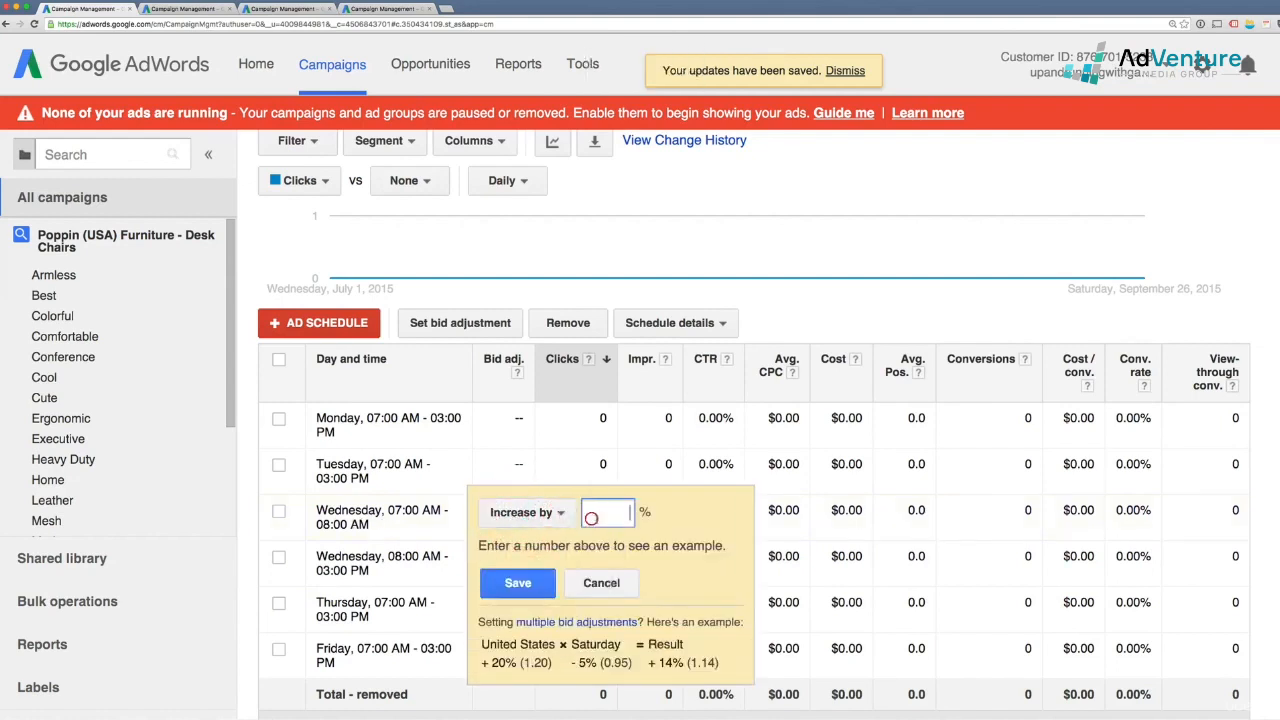
pyautogui.write('30')
pyautogui.press('Tab')
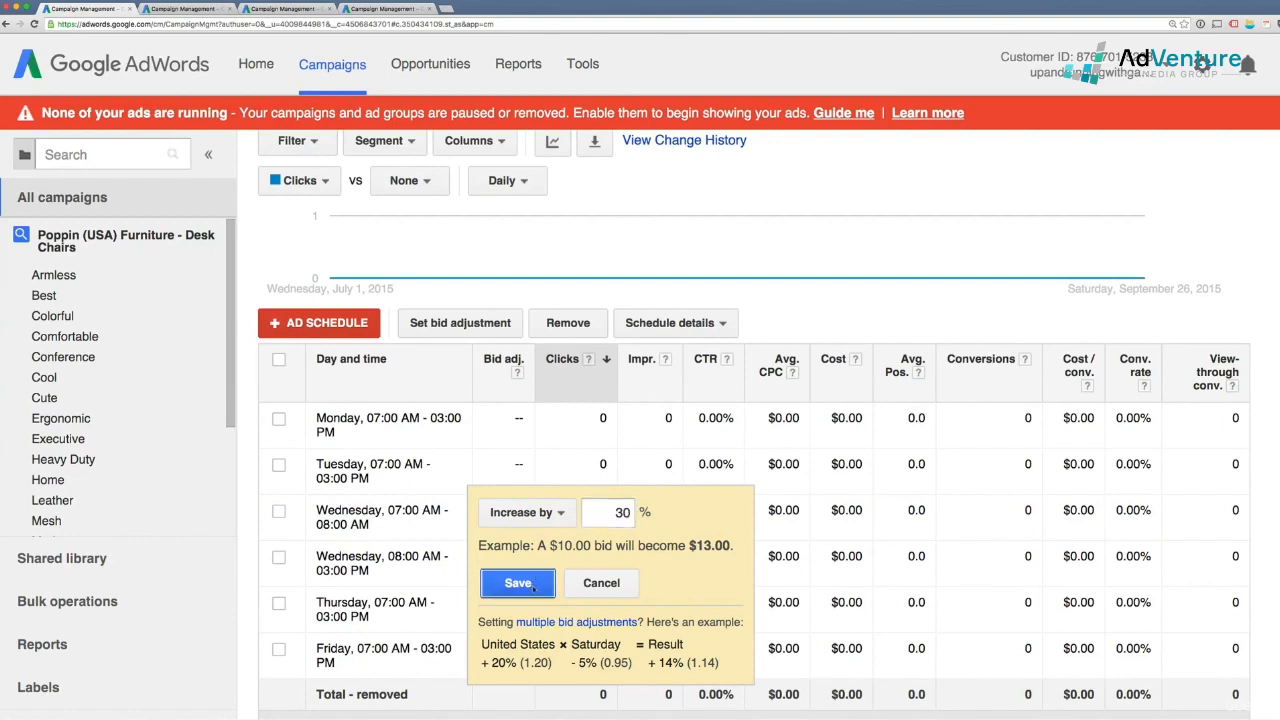
pyautogui.click(533, 587)
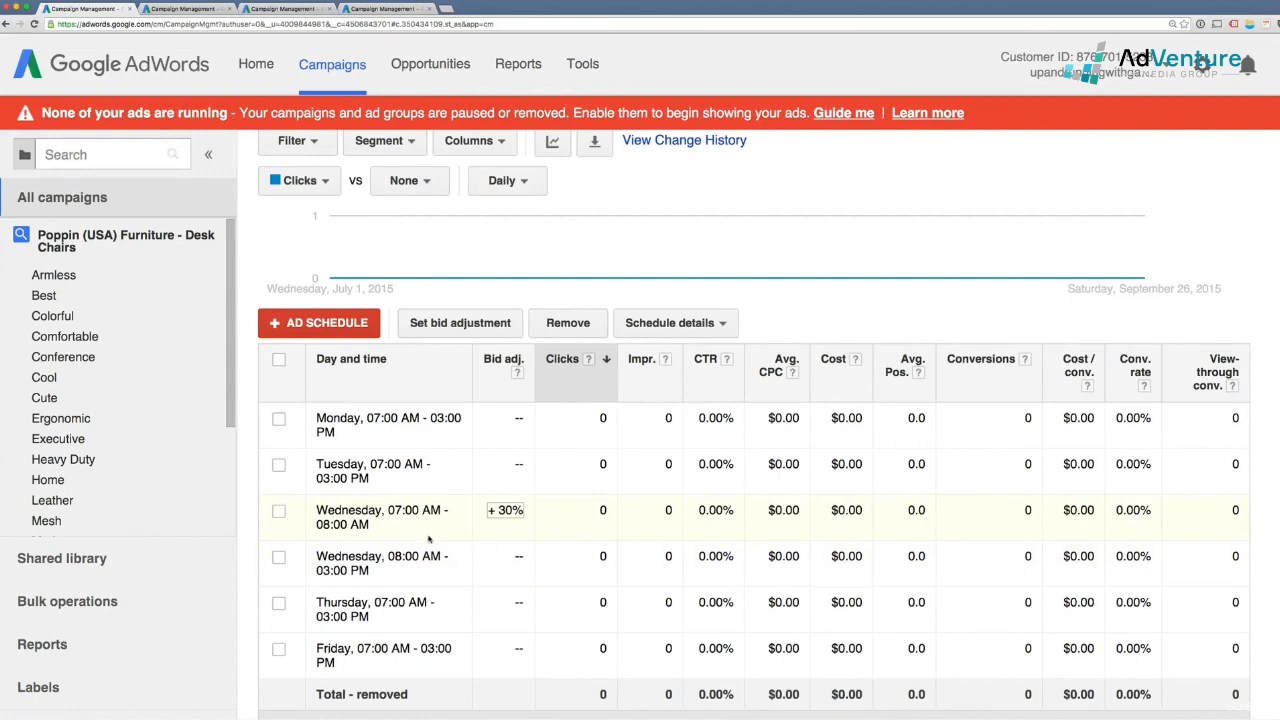
# Step: Examine the Wednesday 7 AM to 8 AM block in the ad schedule overview and compare it with the entries in the table
pyautogui.scroll(3, 428, 537)
pyautogui.scroll(5, 428, 537)
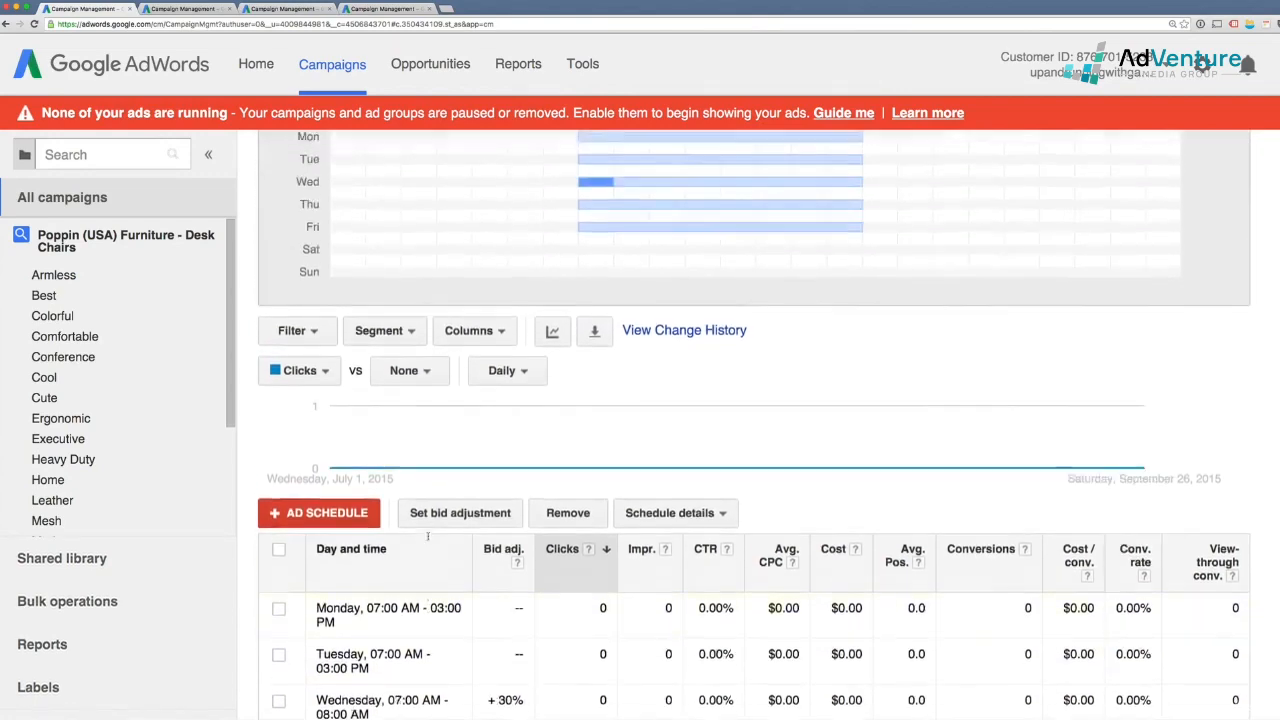
pyautogui.scroll(1, 512, 319)
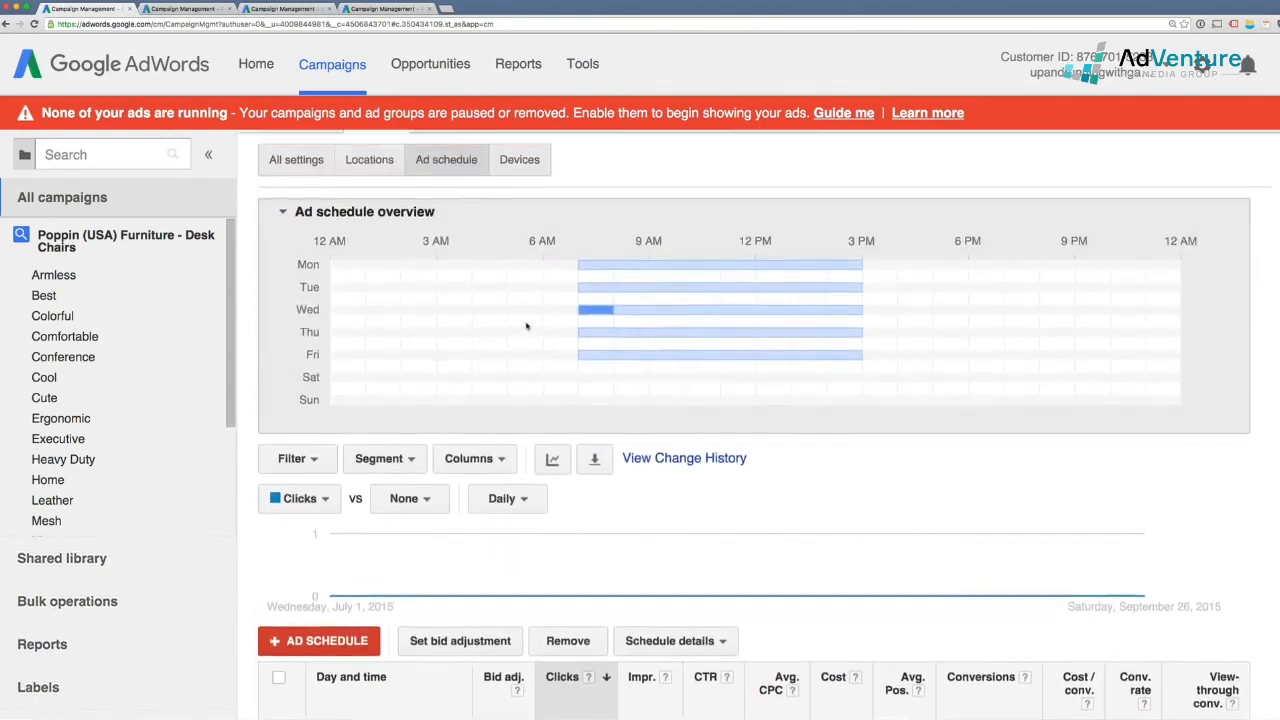
pyautogui.moveTo(595, 316)
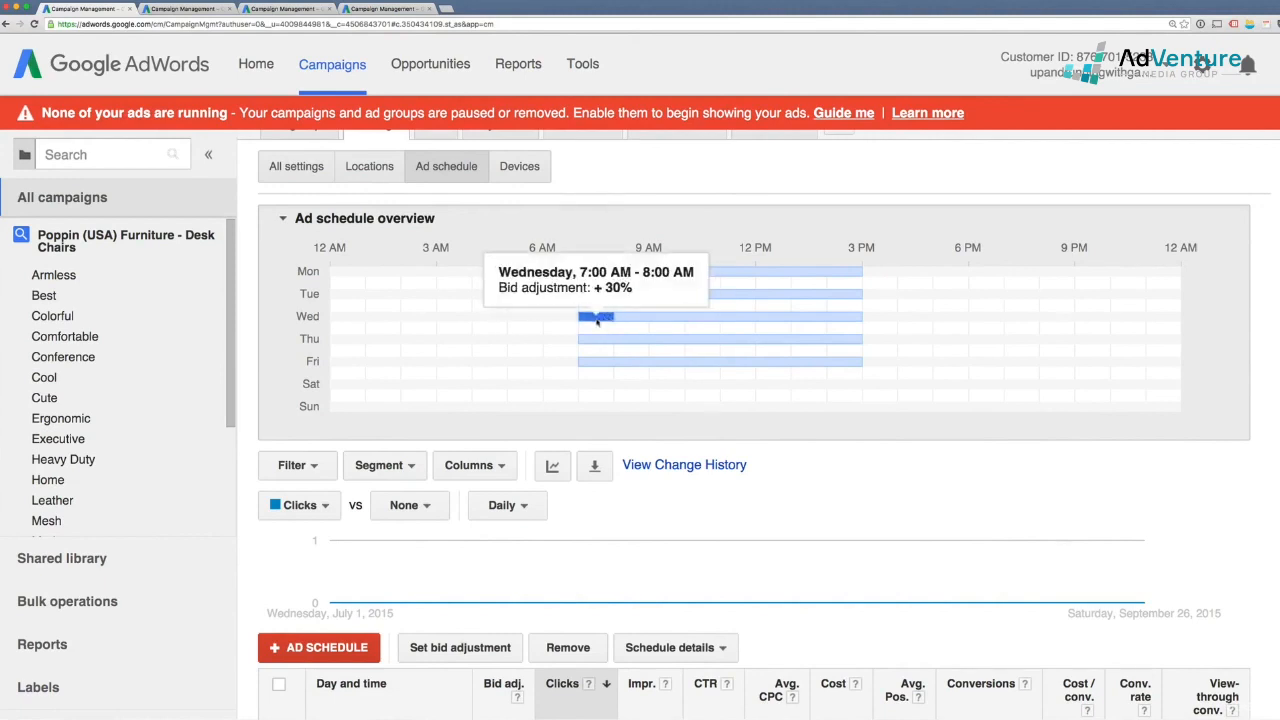
pyautogui.scroll(-5, 560, 605)
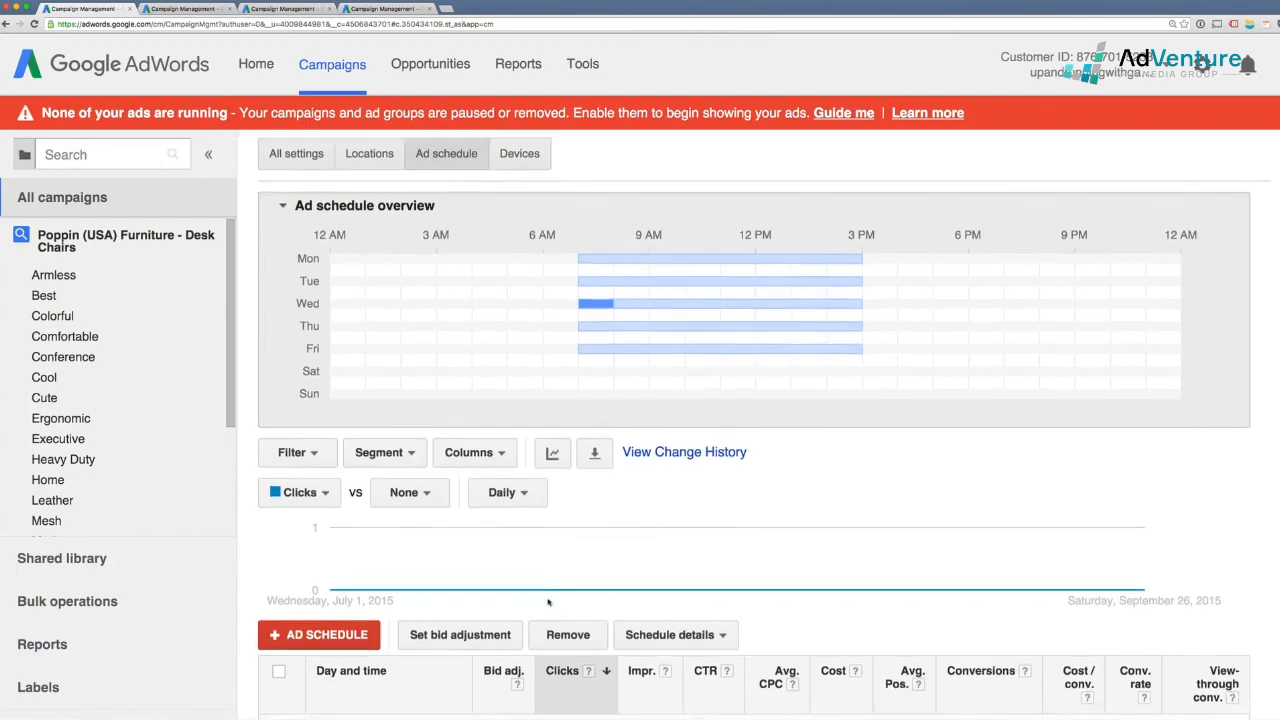
pyautogui.scroll(-1, 547, 605)
pyautogui.scroll(2, 540, 605)
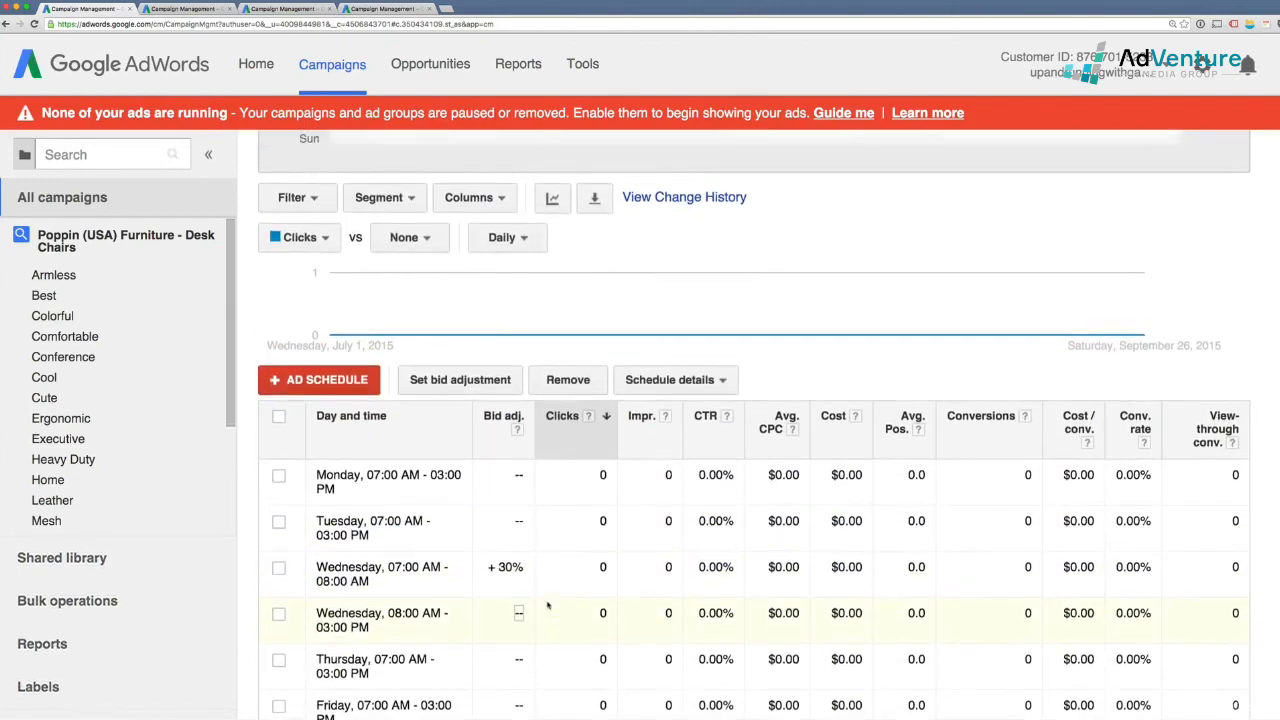
pyautogui.scroll(1, 531, 604)
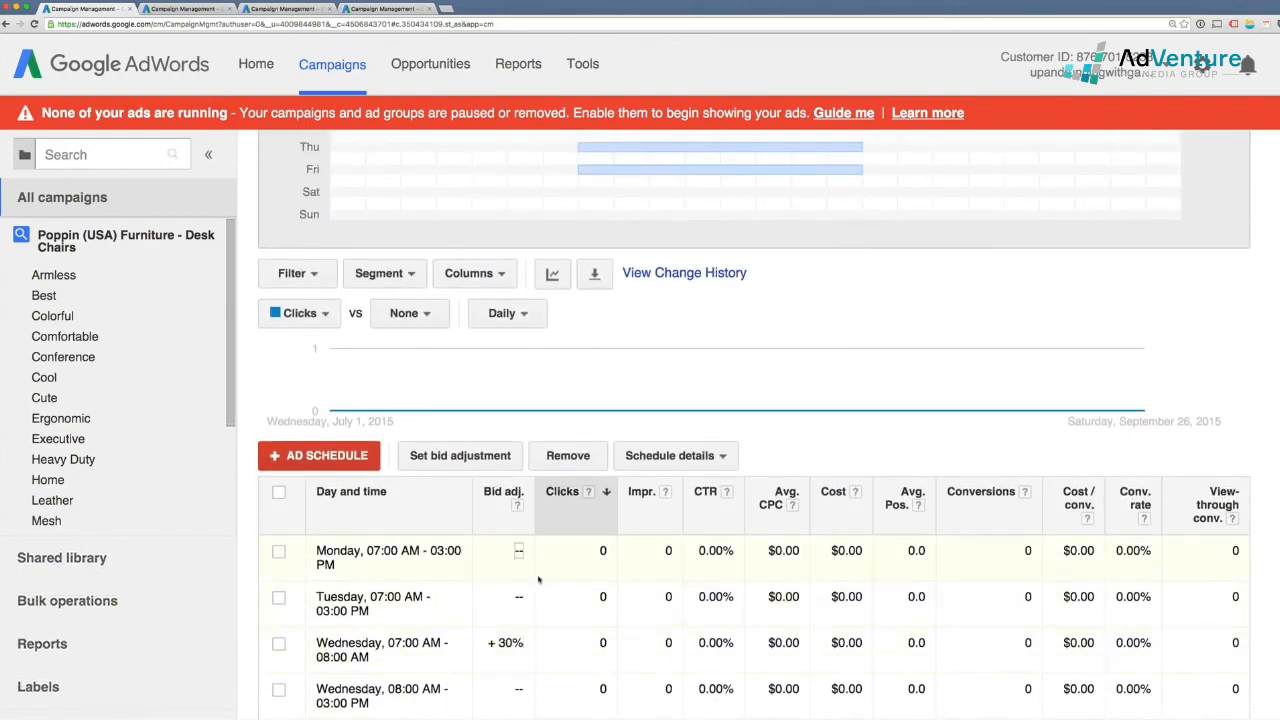
pyautogui.scroll(-2, 536, 590)
pyautogui.scroll(-1, 536, 585)
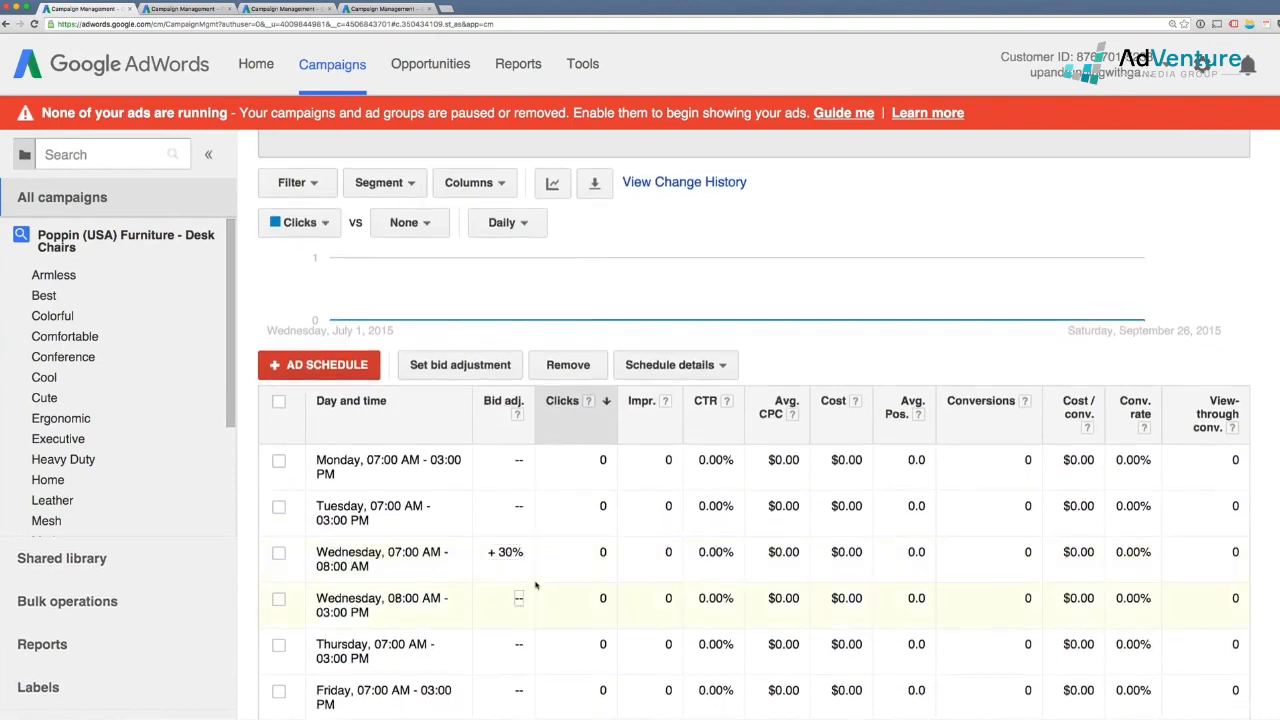
pyautogui.scroll(-1, 514, 580)
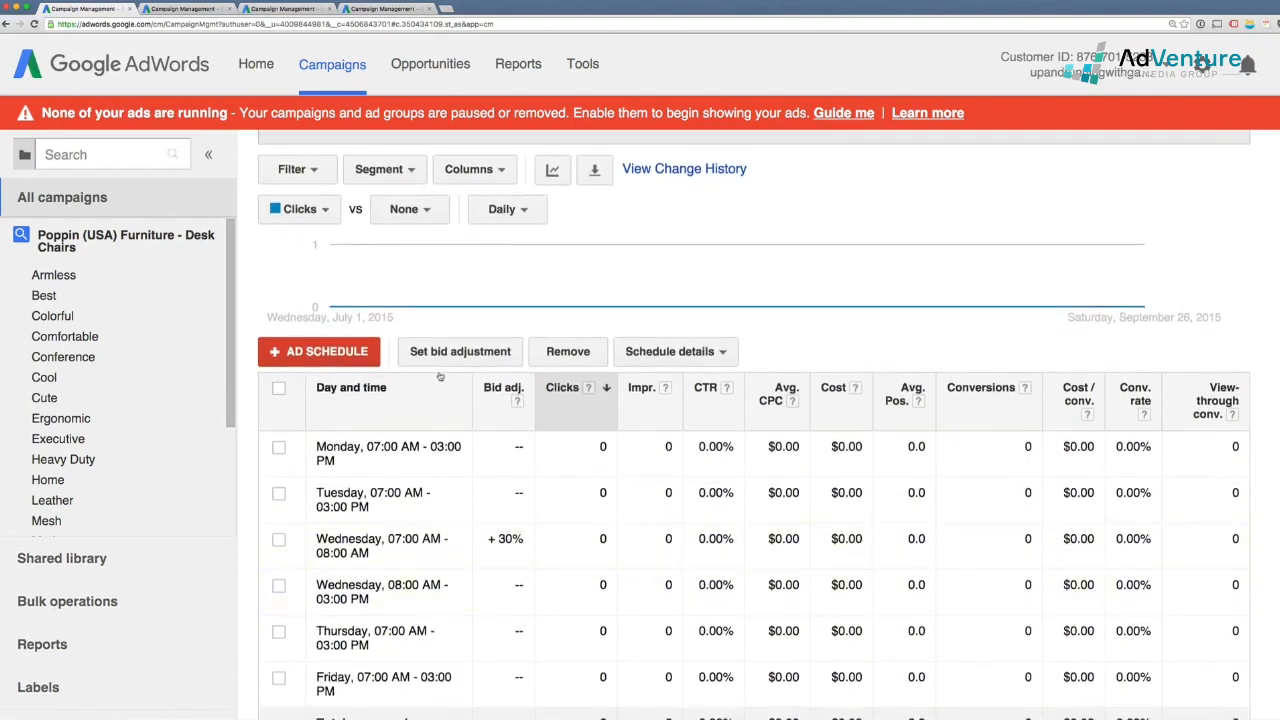
# Step: Reopen the ad schedule for editing and clear all the Monday to Friday entries from it
pyautogui.click(305, 356)
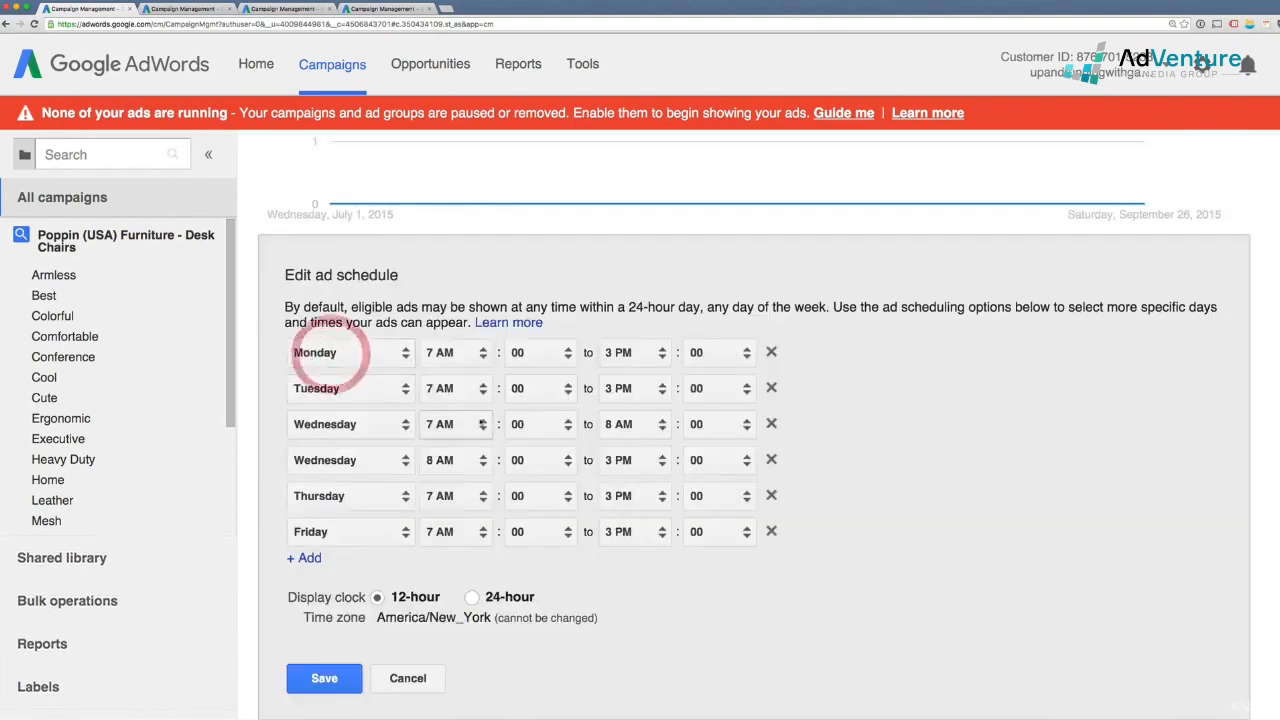
pyautogui.click(770, 352)
pyautogui.click(770, 352)
pyautogui.click(770, 352)
pyautogui.click(770, 352)
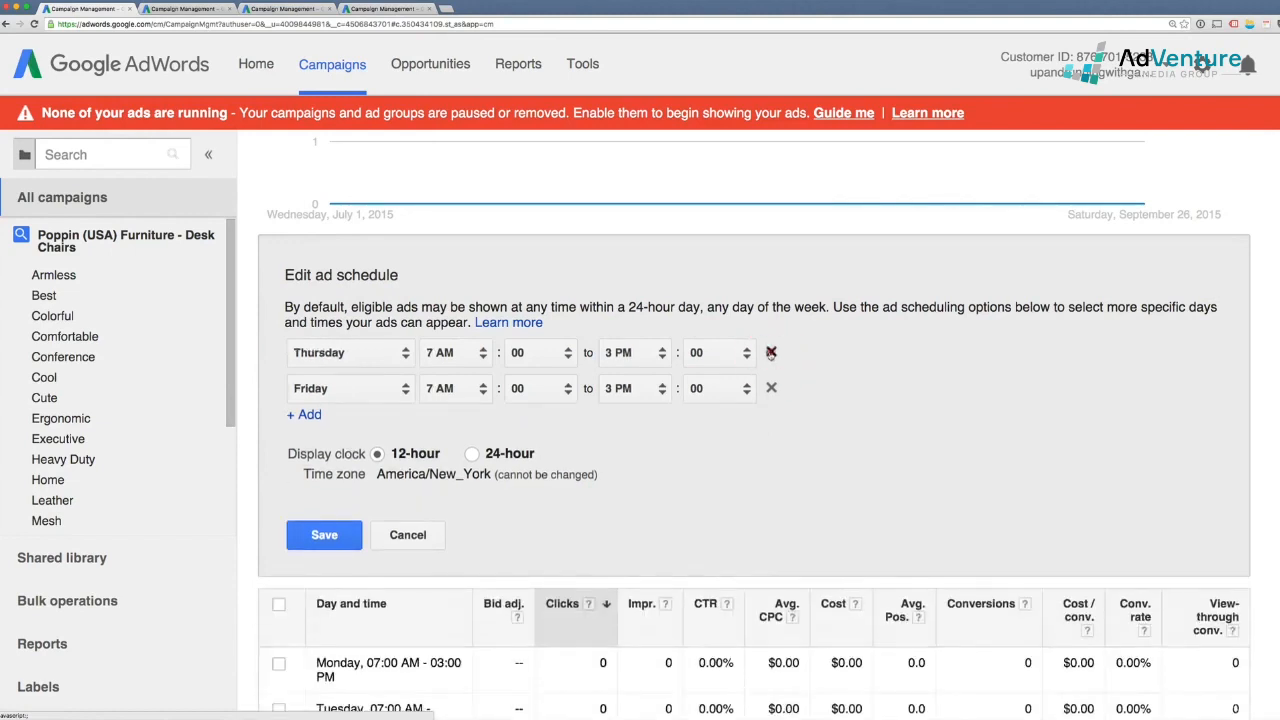
pyautogui.click(770, 352)
pyautogui.click(770, 352)
pyautogui.click(370, 367)
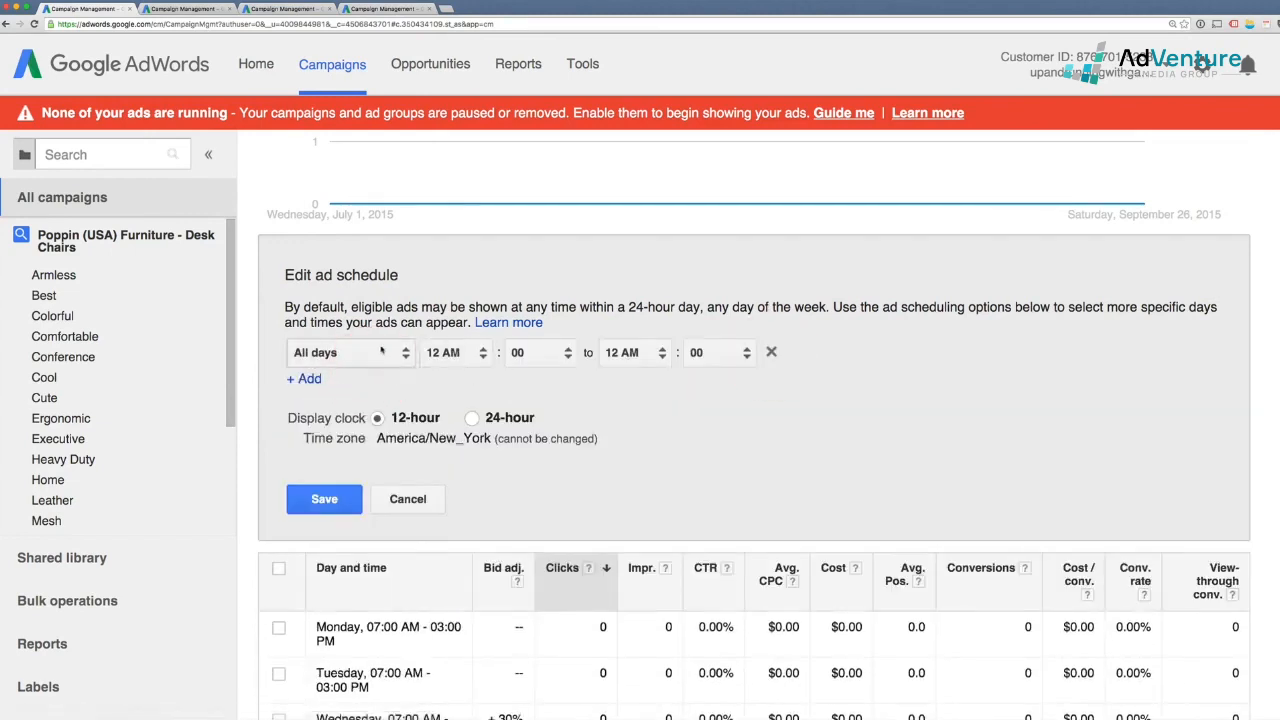
# Step: Assign the first ad schedule entry to Monday and add separate entries for Tuesday and Wednesday
pyautogui.click(380, 354)
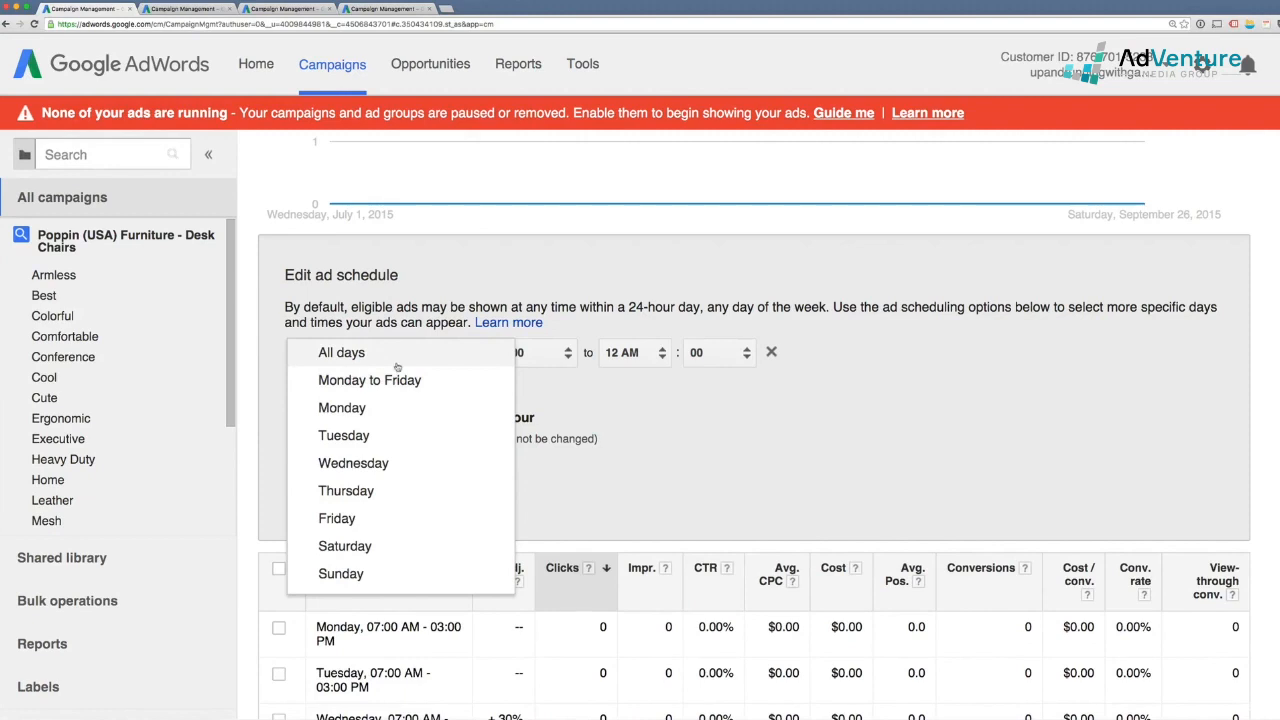
pyautogui.click(393, 408)
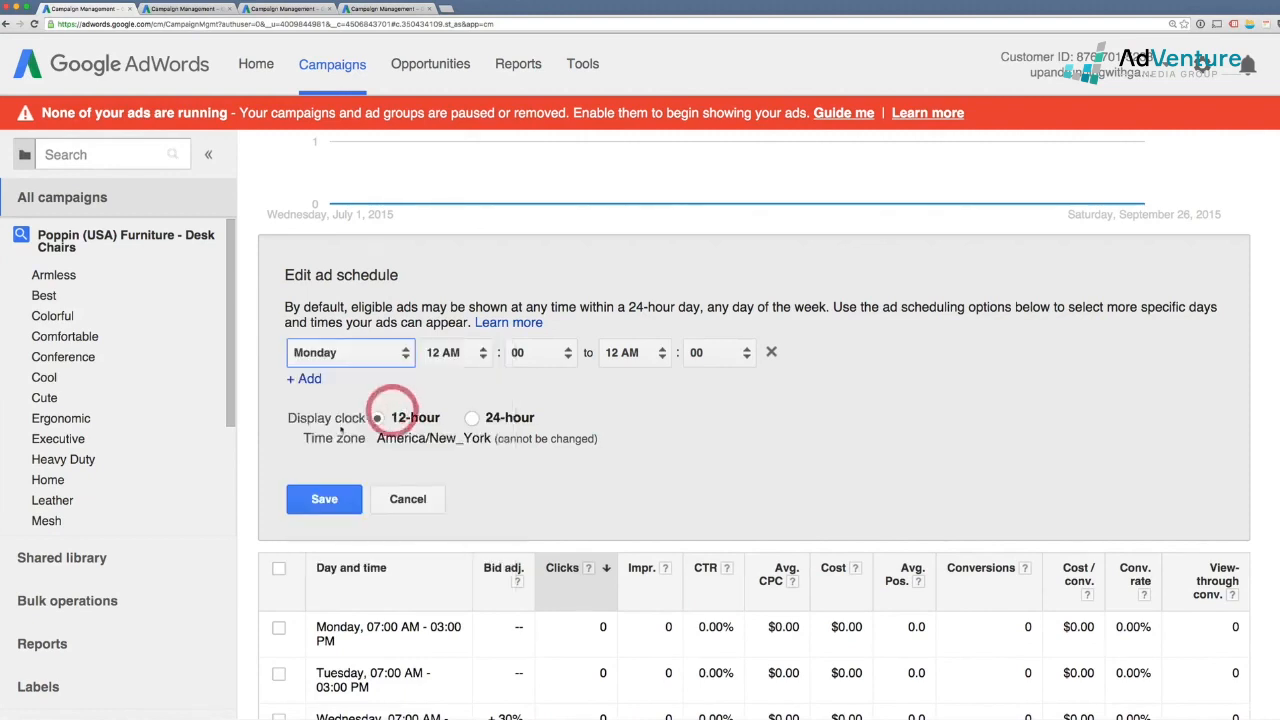
pyautogui.click(304, 378)
pyautogui.click(320, 388)
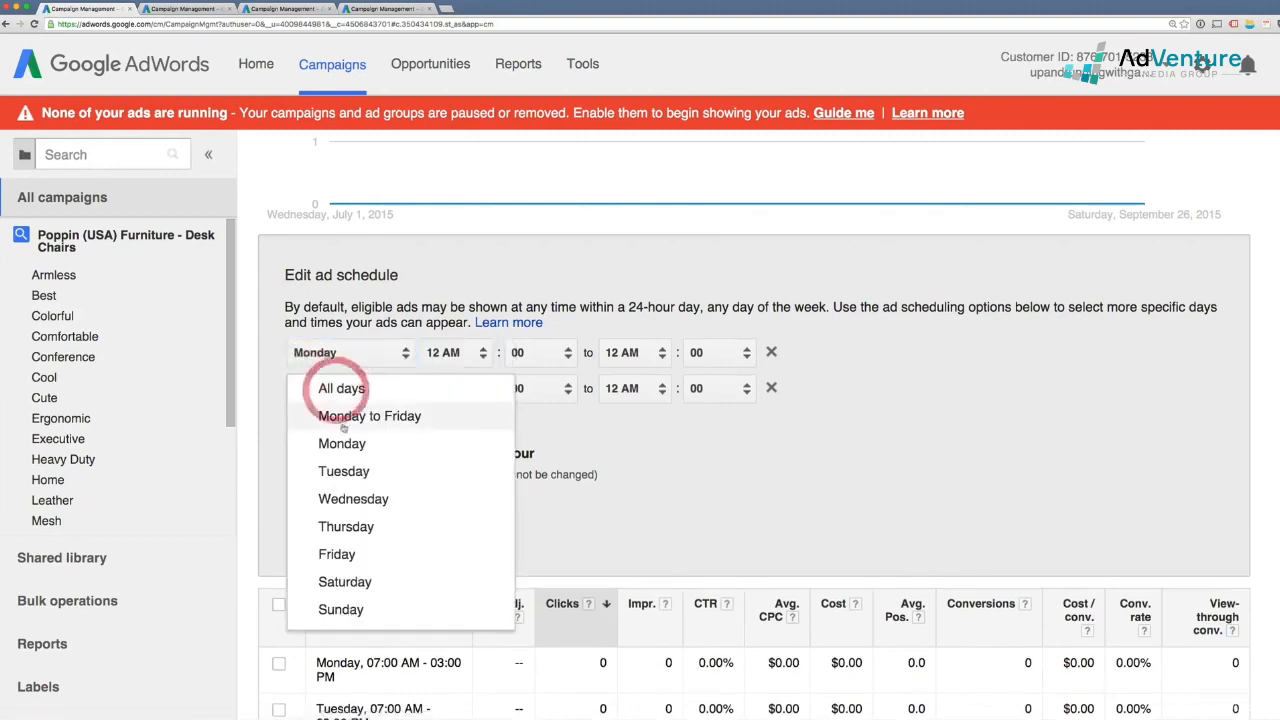
pyautogui.click(358, 474)
pyautogui.click(305, 412)
pyautogui.click(320, 424)
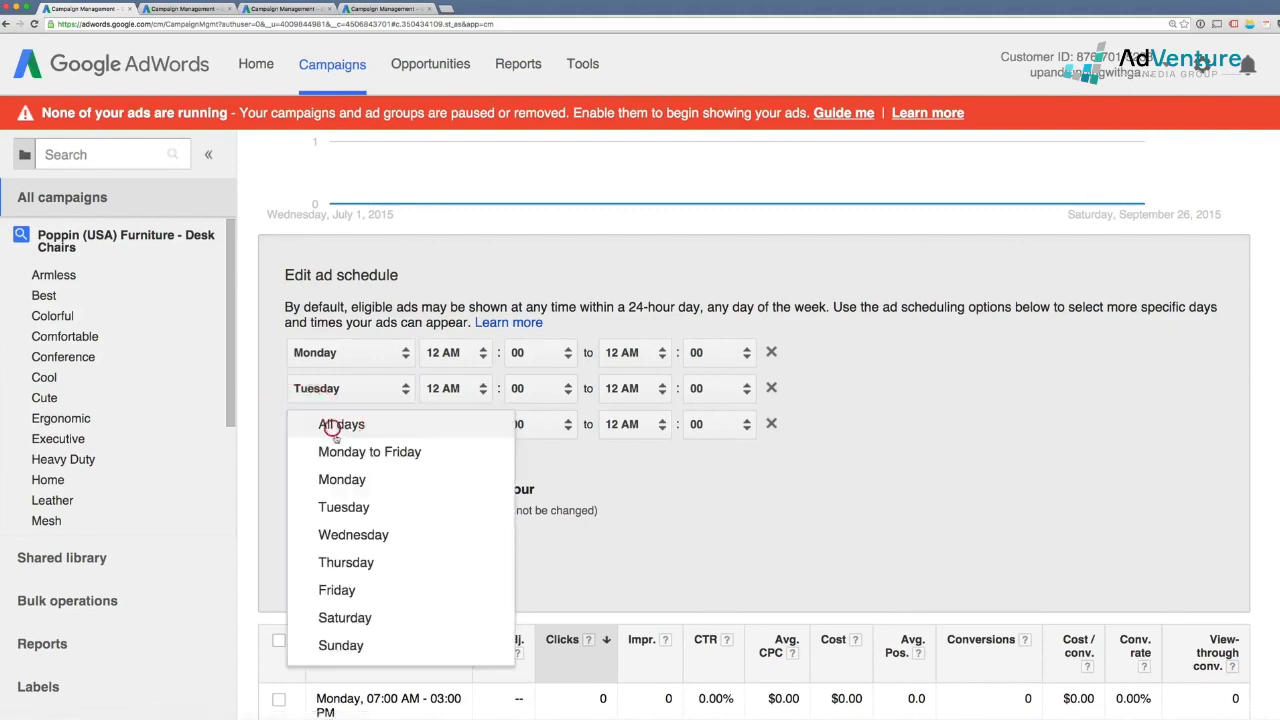
pyautogui.click(355, 535)
# Step: Add separate ad schedule entries for Thursday, Friday, Saturday and Sunday
pyautogui.click(305, 448)
pyautogui.click(320, 460)
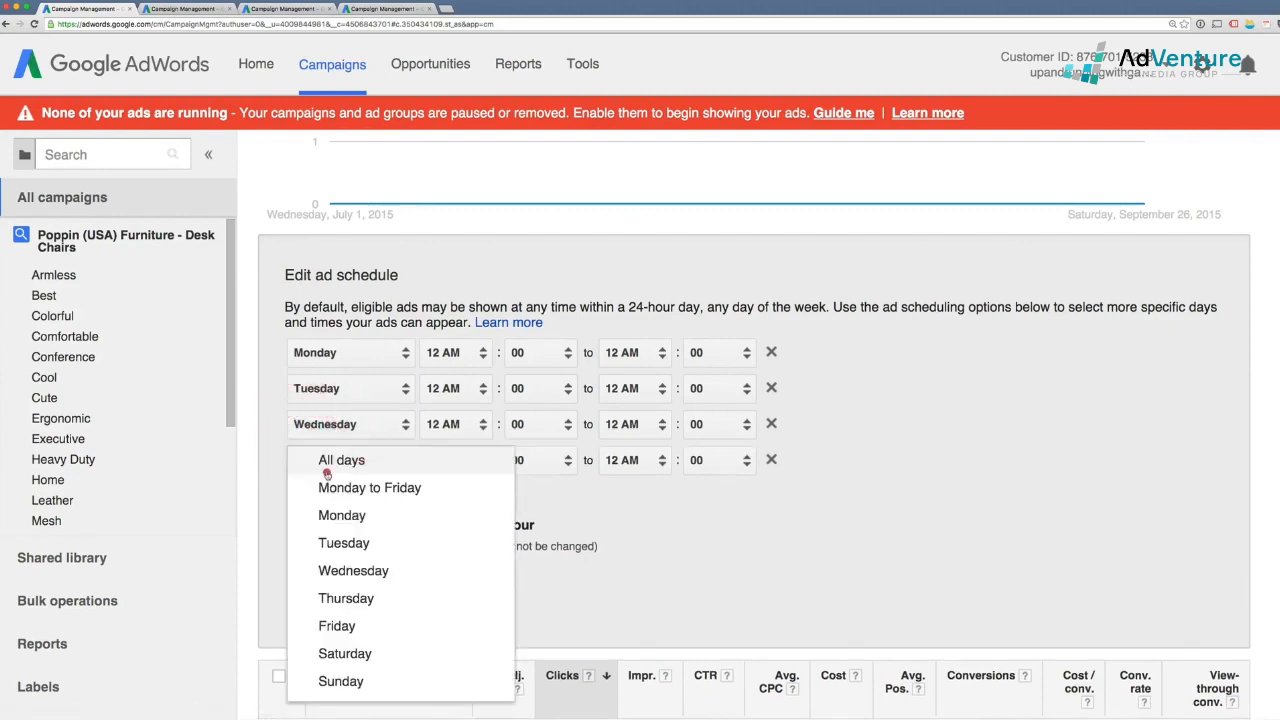
pyautogui.click(364, 594)
pyautogui.click(305, 484)
pyautogui.click(320, 496)
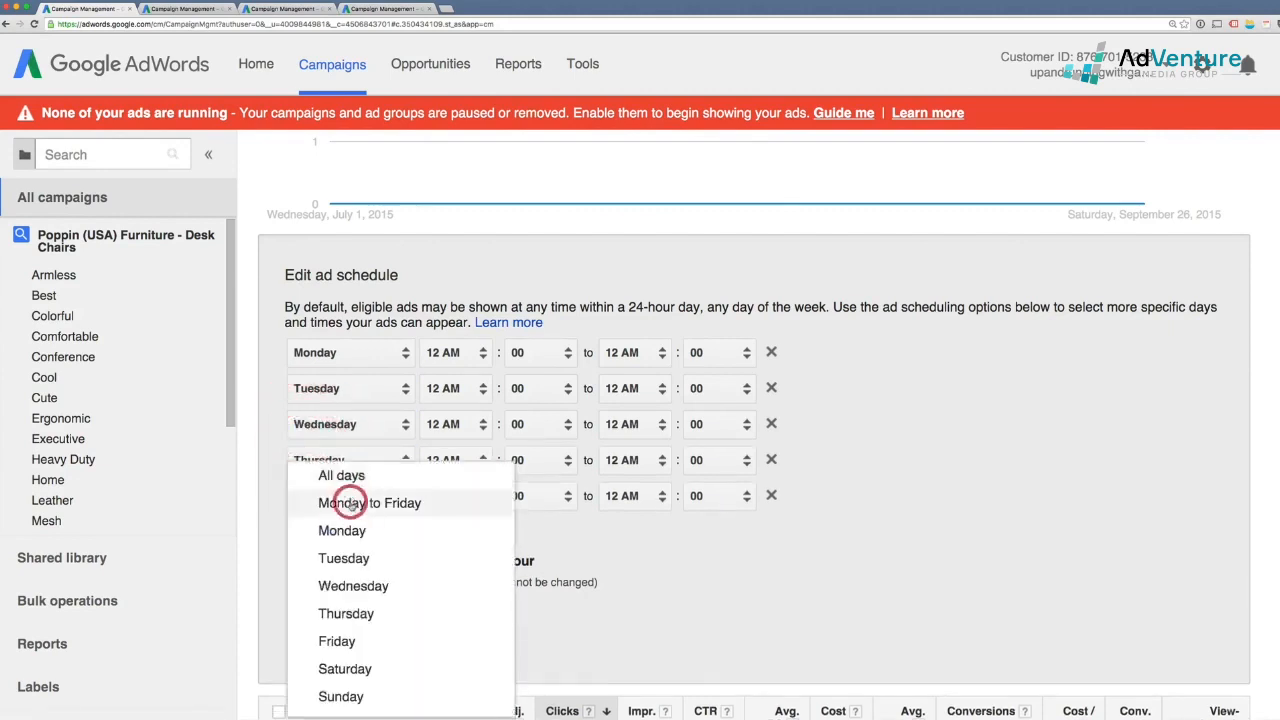
pyautogui.click(377, 640)
pyautogui.click(305, 520)
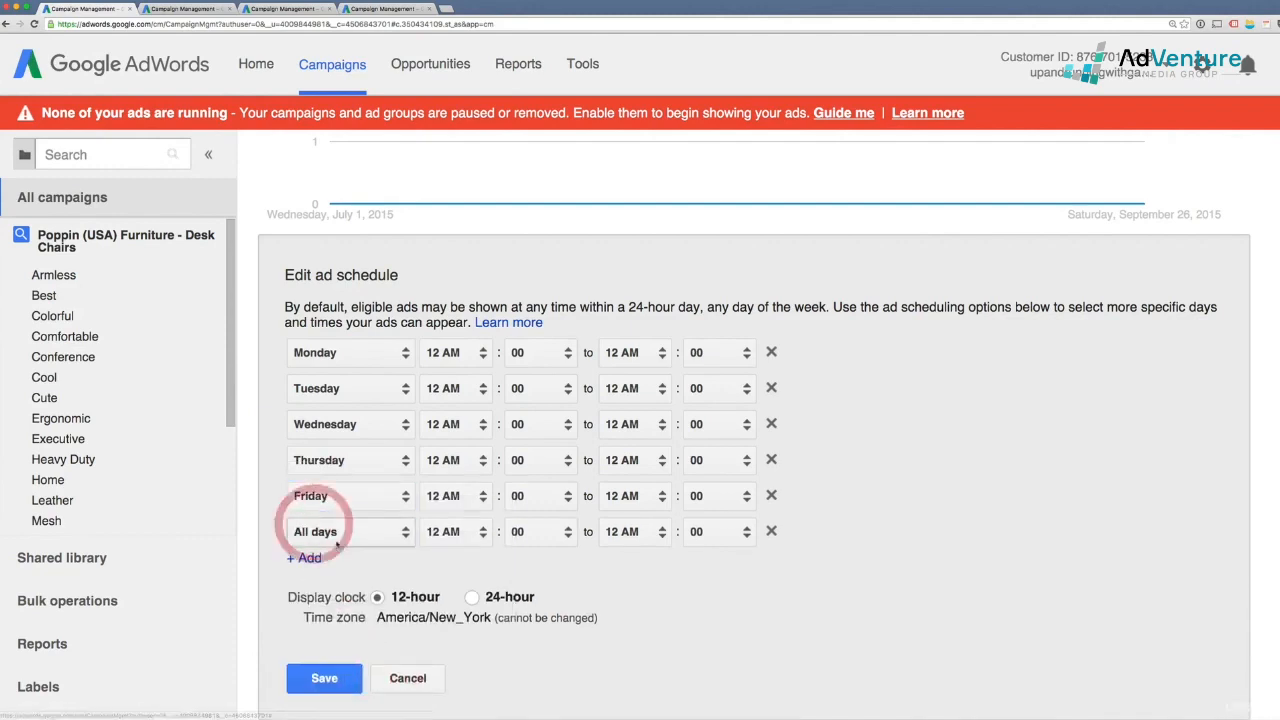
pyautogui.click(338, 541)
pyautogui.click(401, 664)
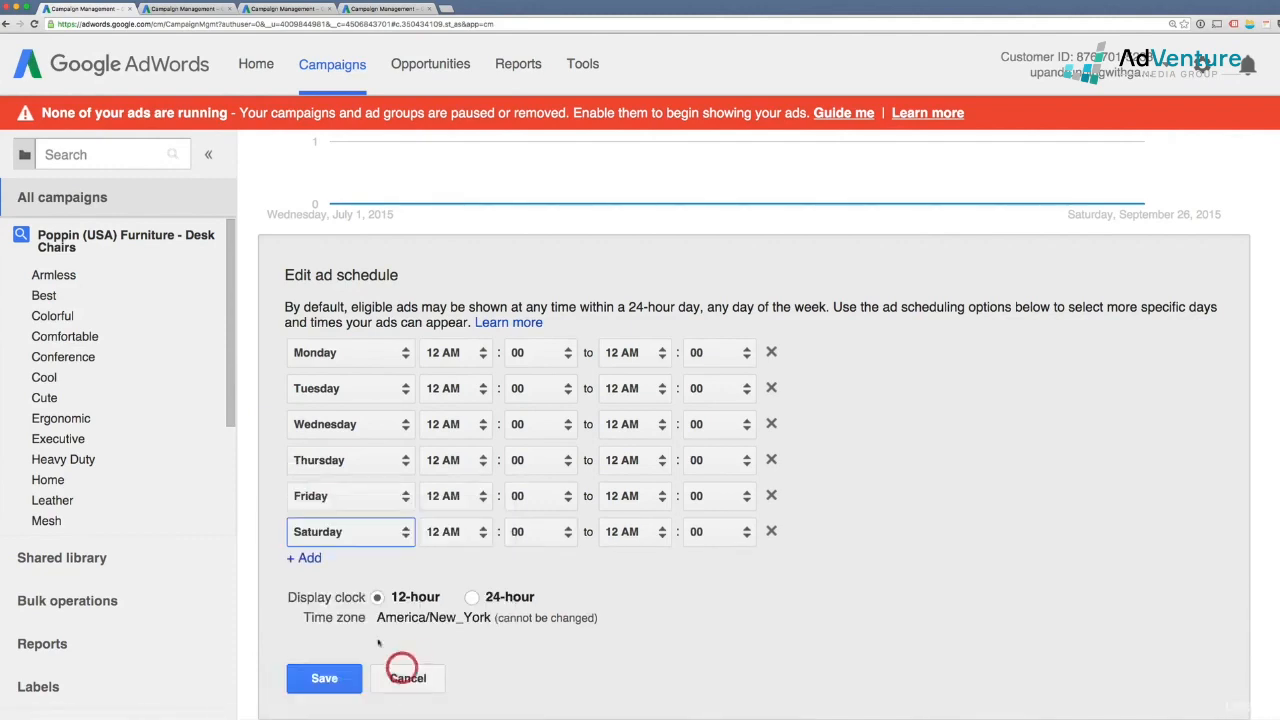
pyautogui.click(305, 557)
pyautogui.click(320, 566)
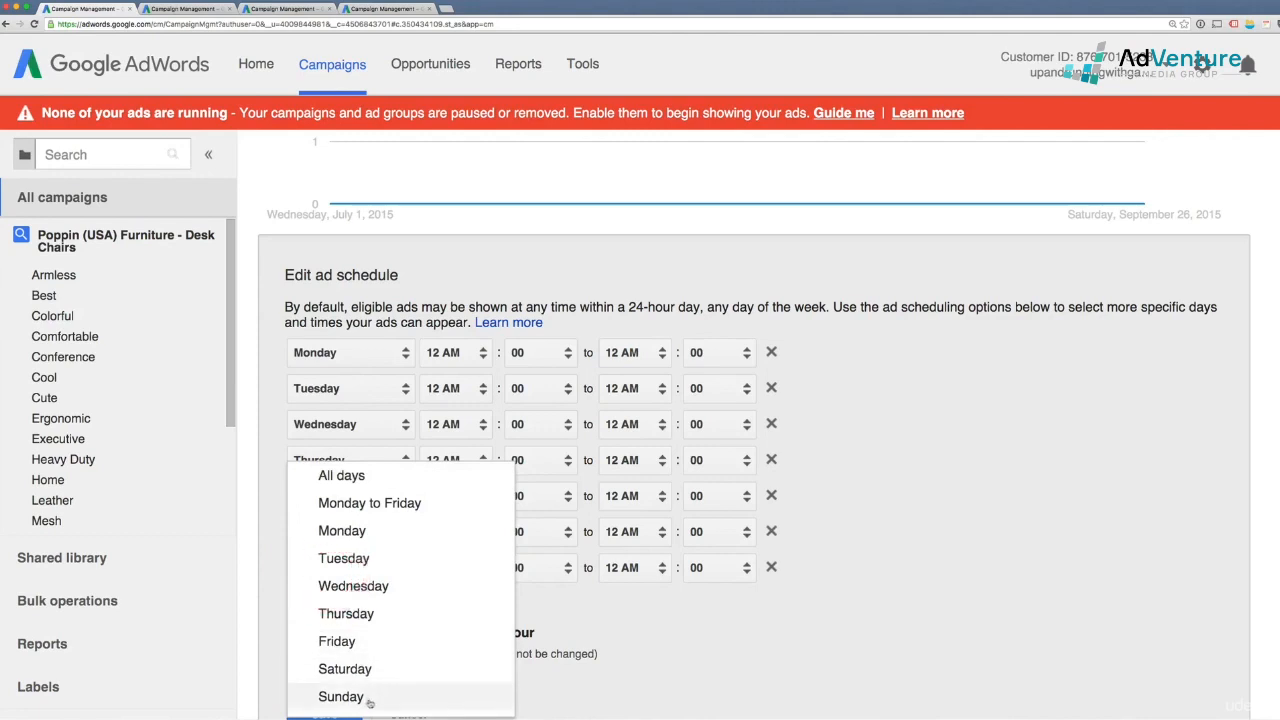
pyautogui.click(341, 696)
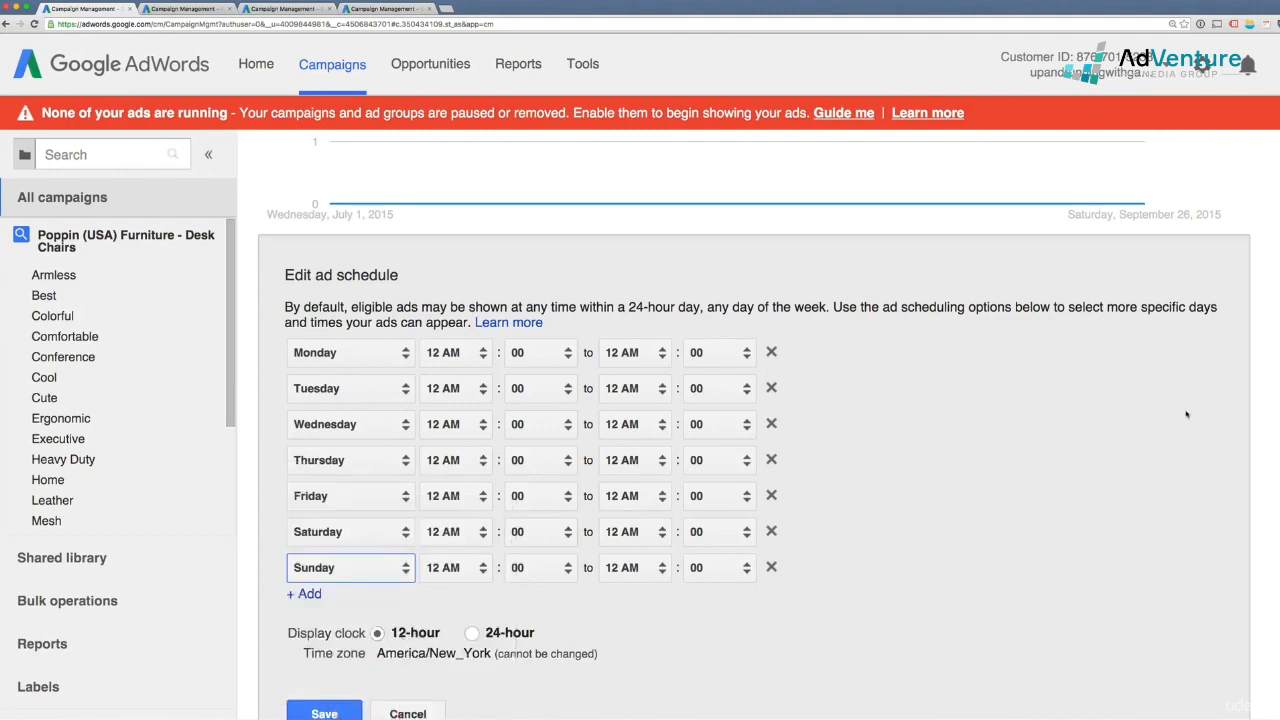
# Step: Set the Monday entry to run from 4 AM to 8 PM
pyautogui.click(993, 463)
pyautogui.click(462, 366)
pyautogui.click(456, 461)
pyautogui.click(640, 358)
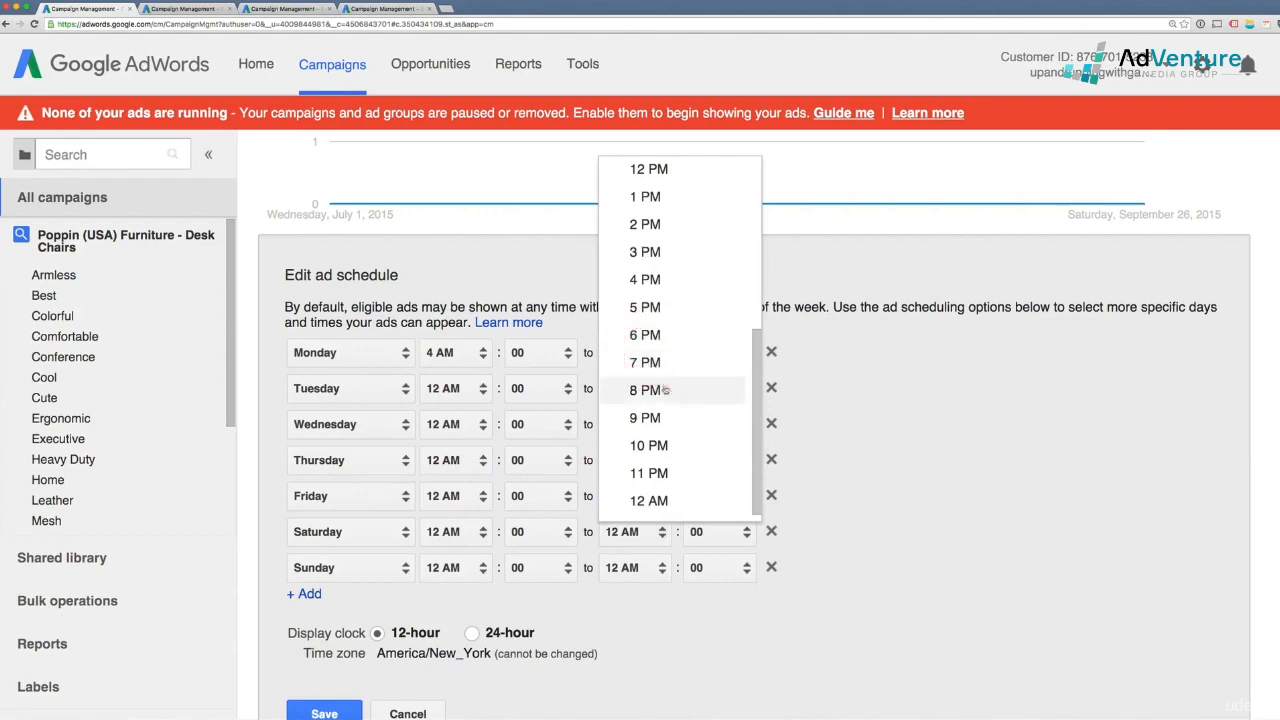
pyautogui.click(645, 390)
# Step: Set the Tuesday entry to 2 AM to 2 PM and the Wednesday entry to 10 AM to 10 PM
pyautogui.click(455, 390)
pyautogui.click(477, 415)
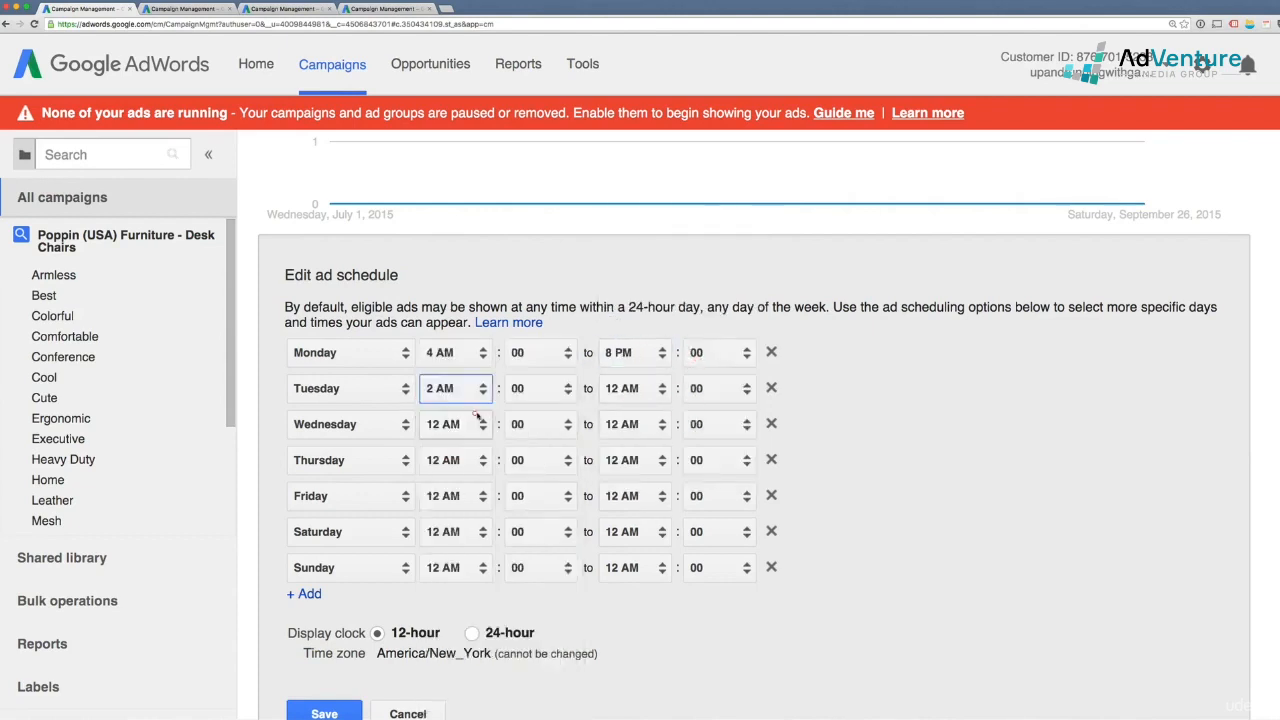
pyautogui.click(634, 388)
pyautogui.click(653, 252)
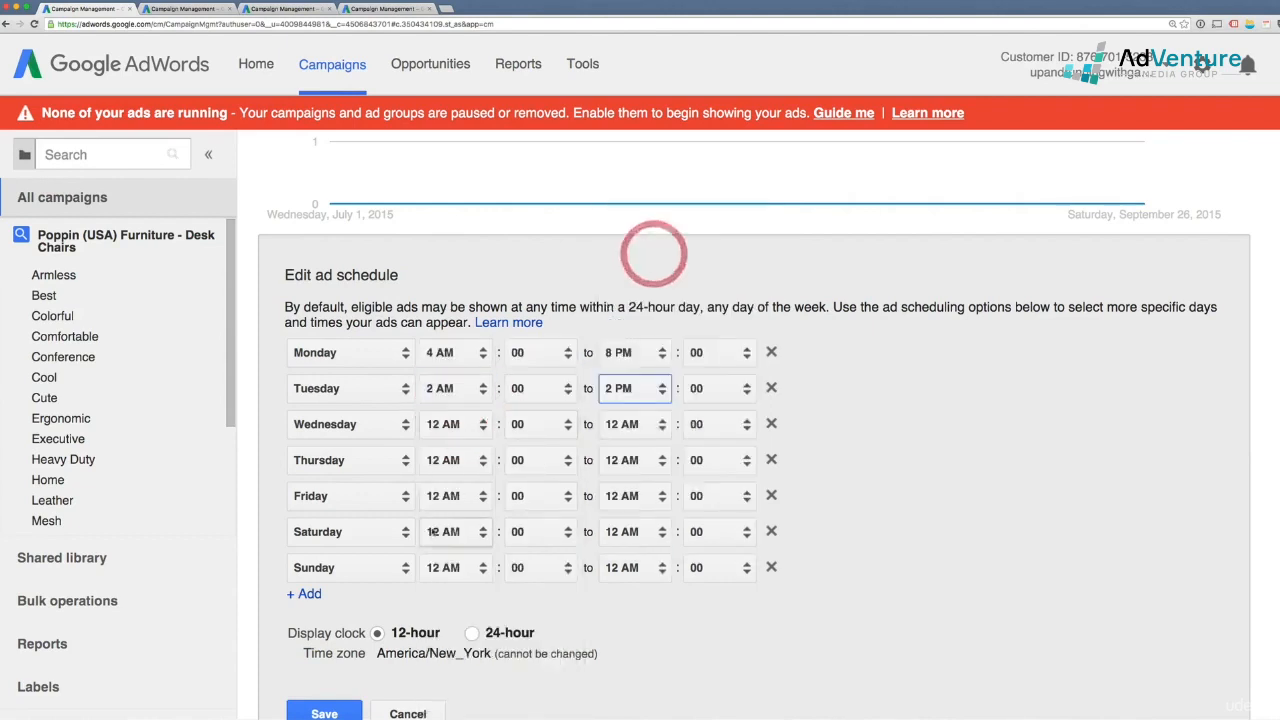
pyautogui.click(455, 424)
pyautogui.click(501, 651)
pyautogui.click(628, 424)
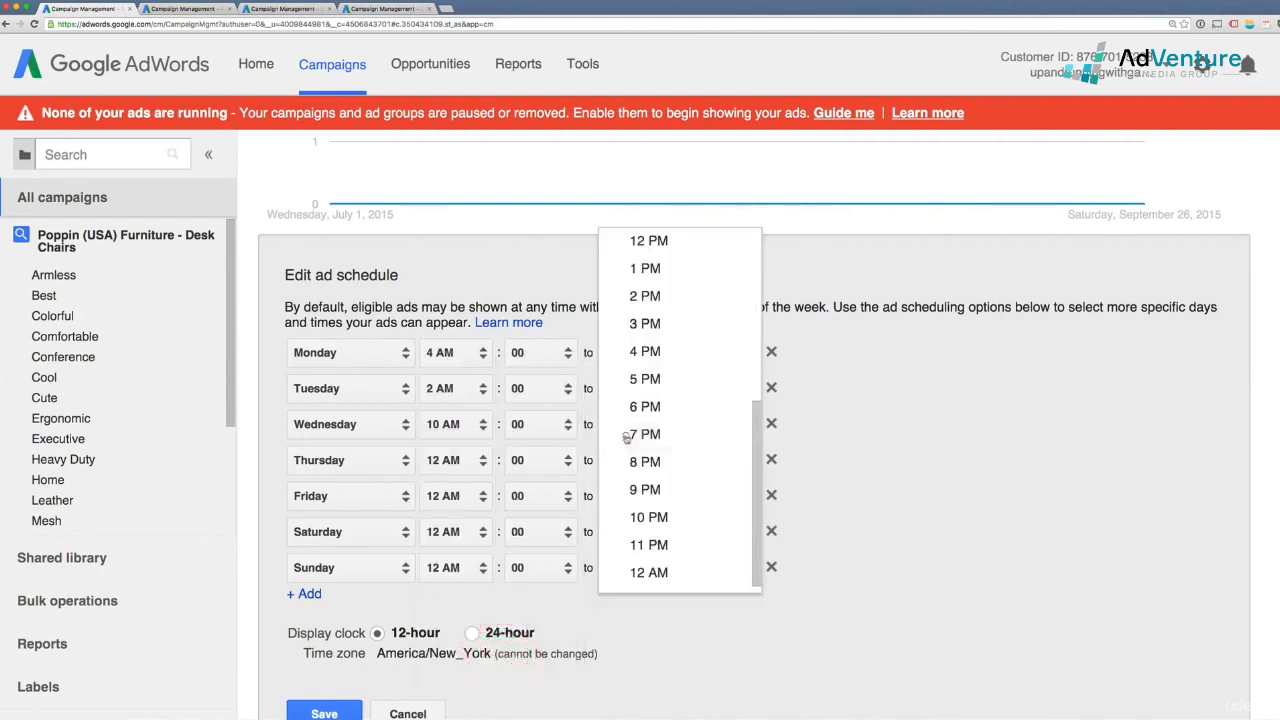
pyautogui.click(646, 517)
# Step: Set the Thursday entry to run from 8 PM to 12 AM
pyautogui.click(493, 460)
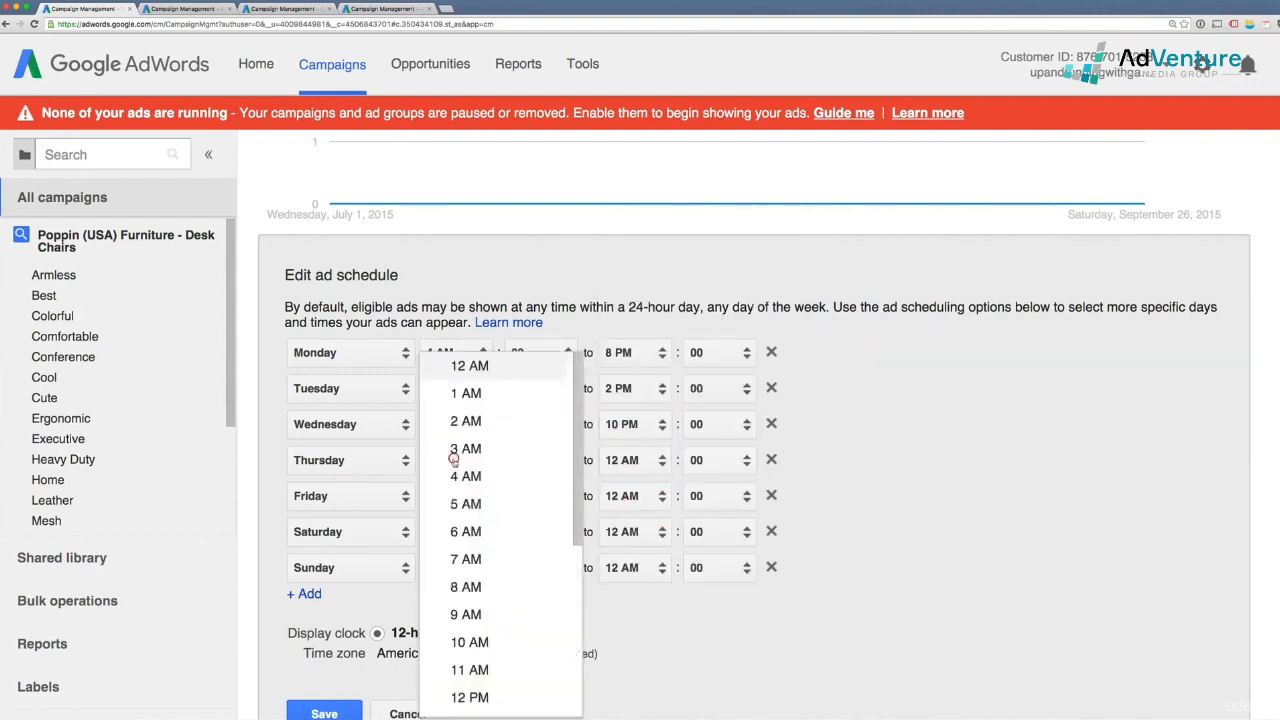
pyautogui.scroll(-5, 462, 480)
pyautogui.click(476, 614)
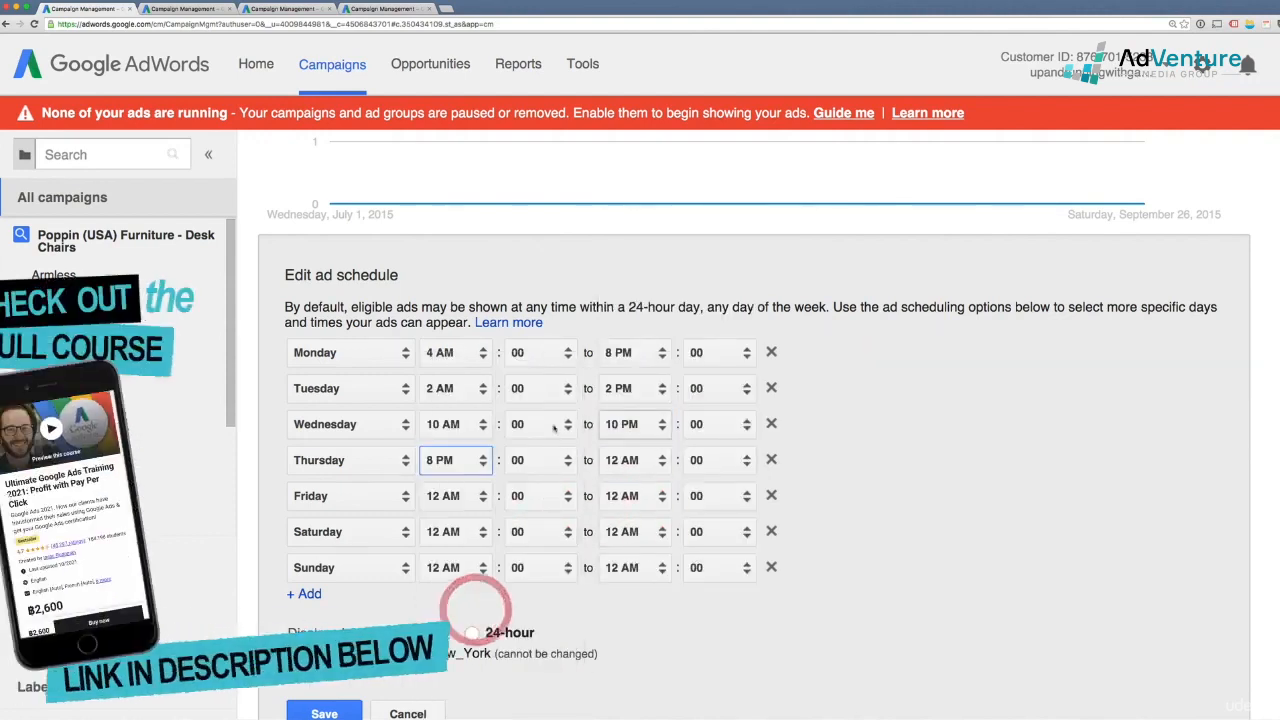
pyautogui.click(657, 464)
pyautogui.click(655, 461)
pyautogui.click(638, 459)
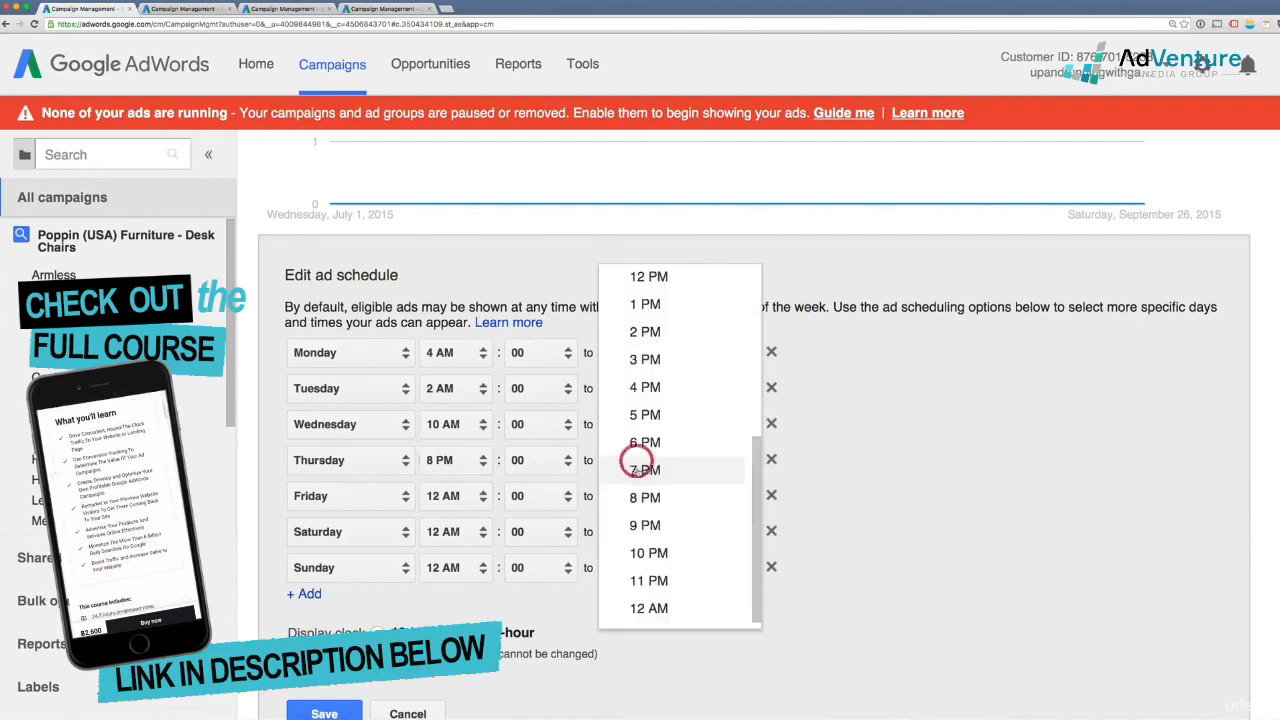
pyautogui.click(666, 601)
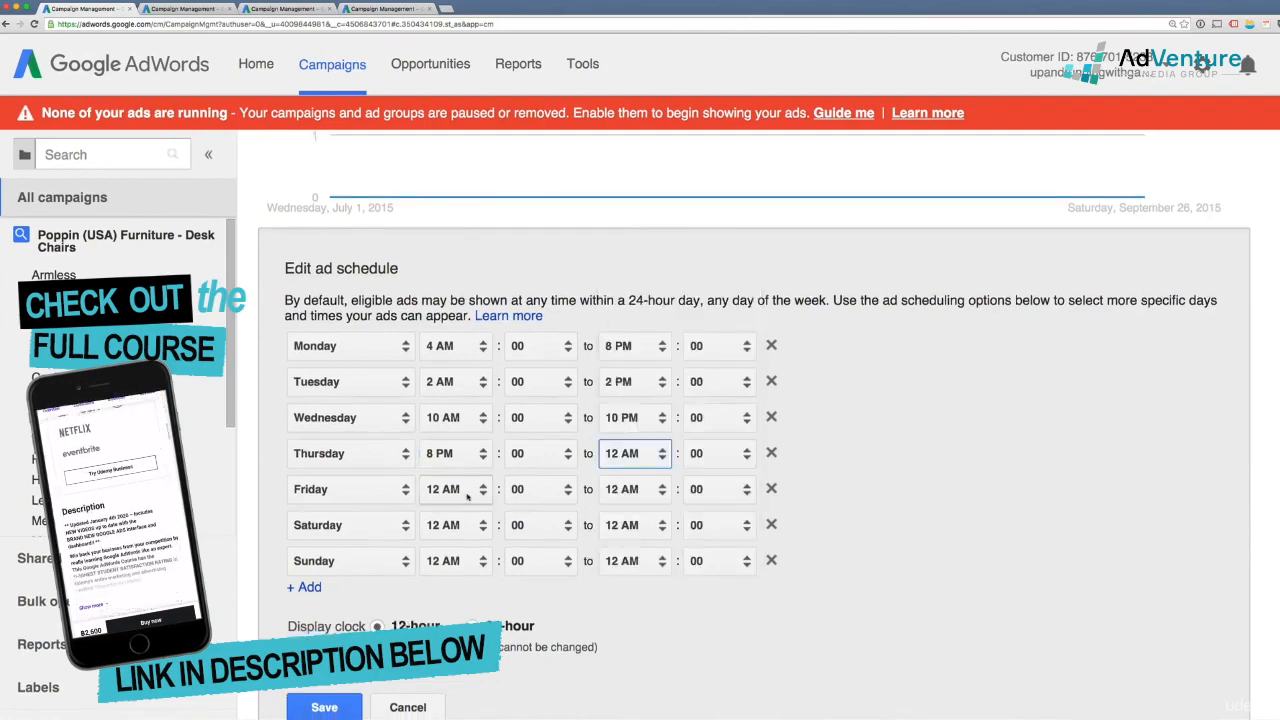
# Step: Set the Friday entry to 12 PM to 3 PM and the Saturday entry to 3 AM to 3 PM
pyautogui.click(455, 346)
pyautogui.click(480, 697)
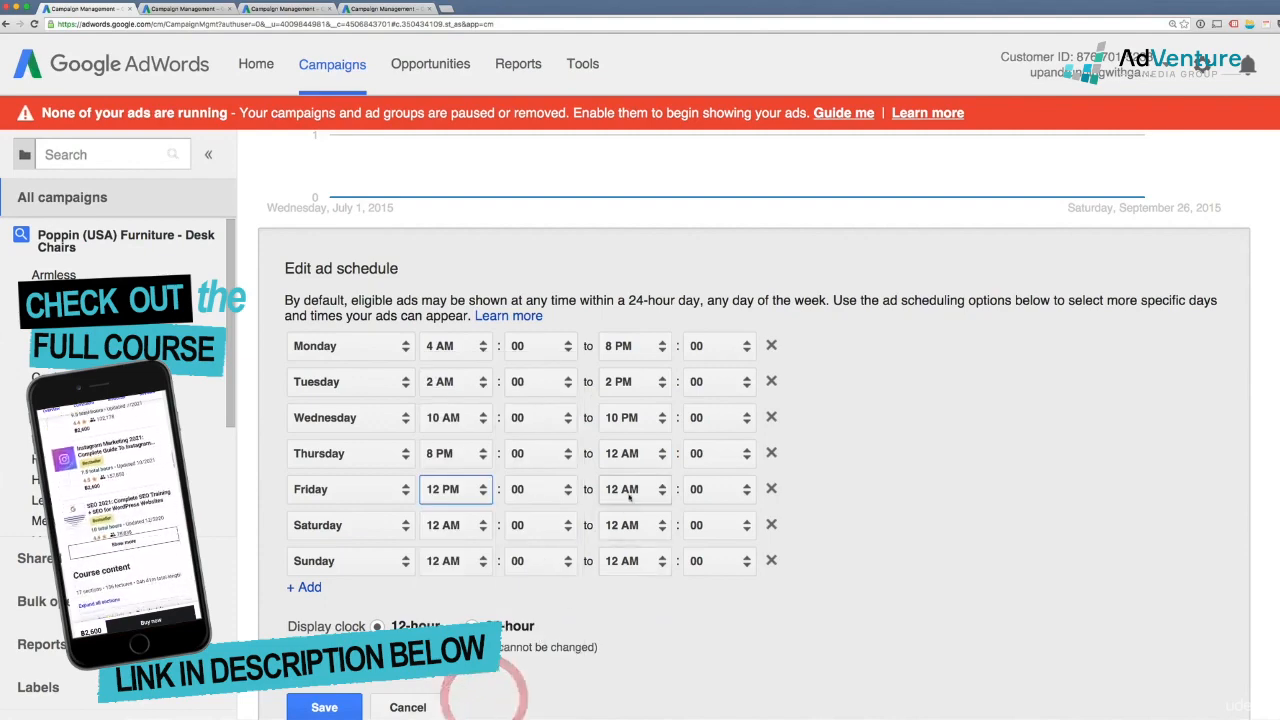
pyautogui.click(628, 489)
pyautogui.click(665, 390)
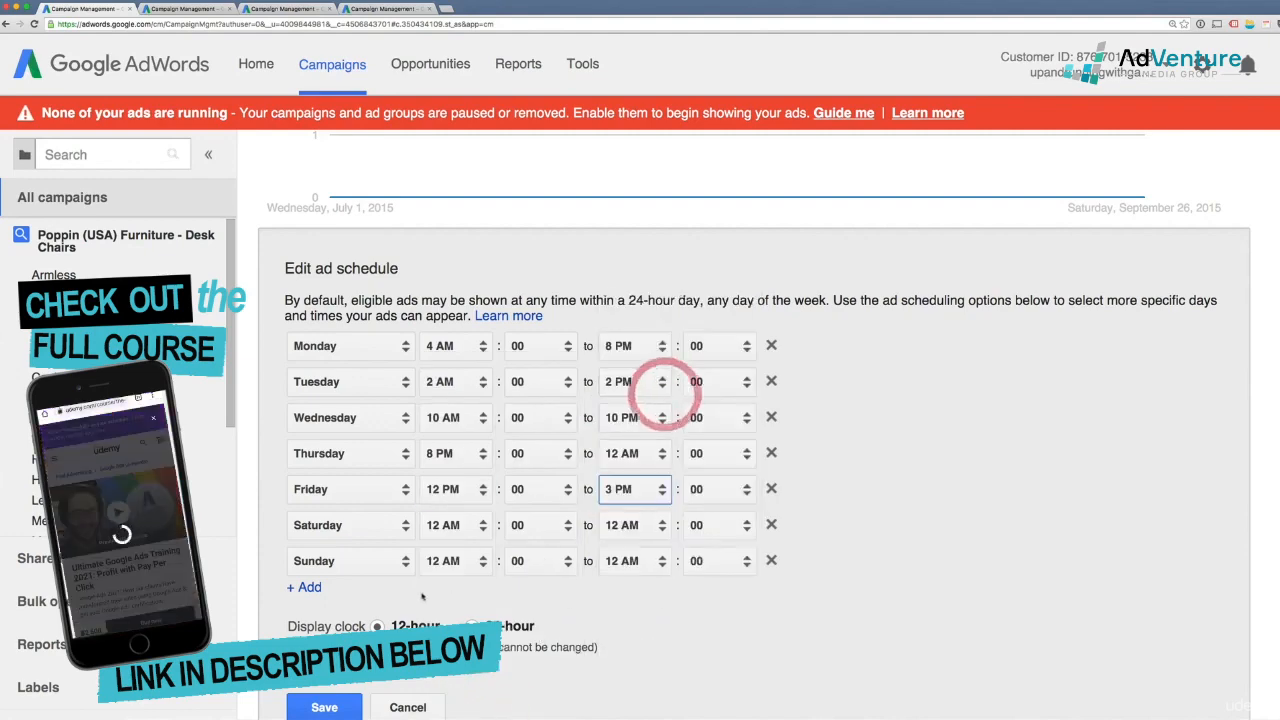
pyautogui.click(443, 524)
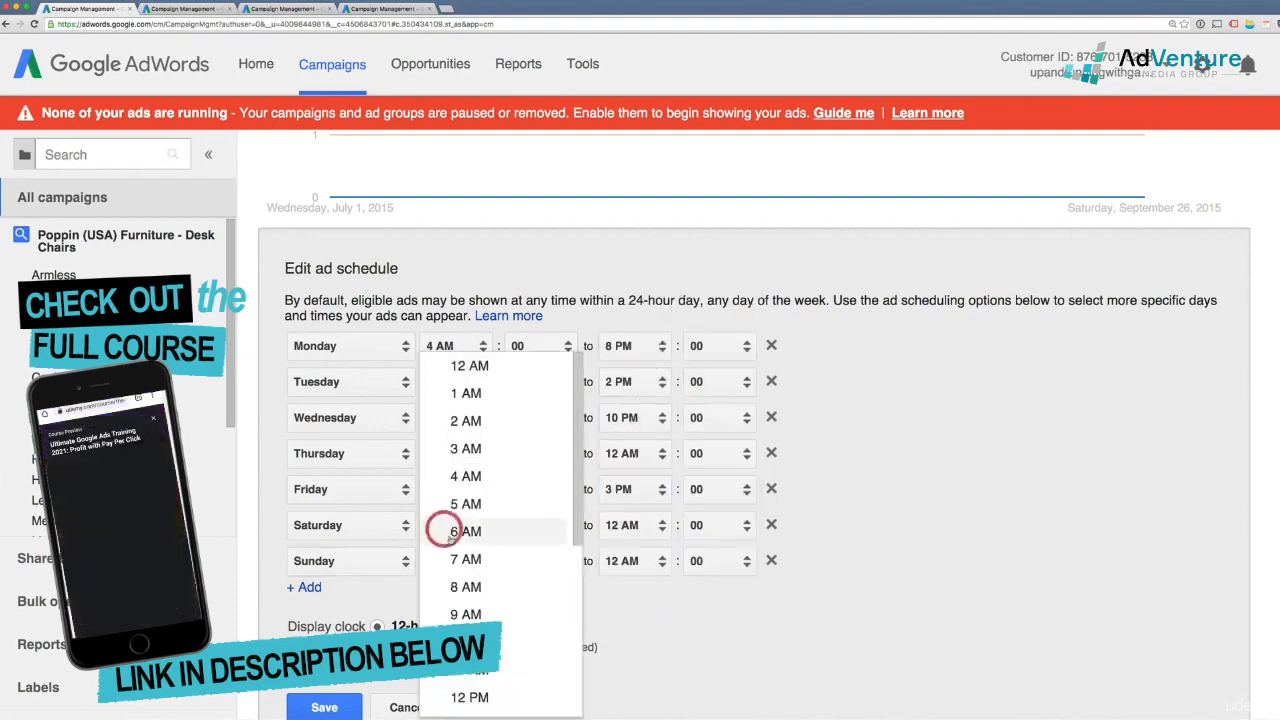
pyautogui.click(472, 451)
pyautogui.click(660, 527)
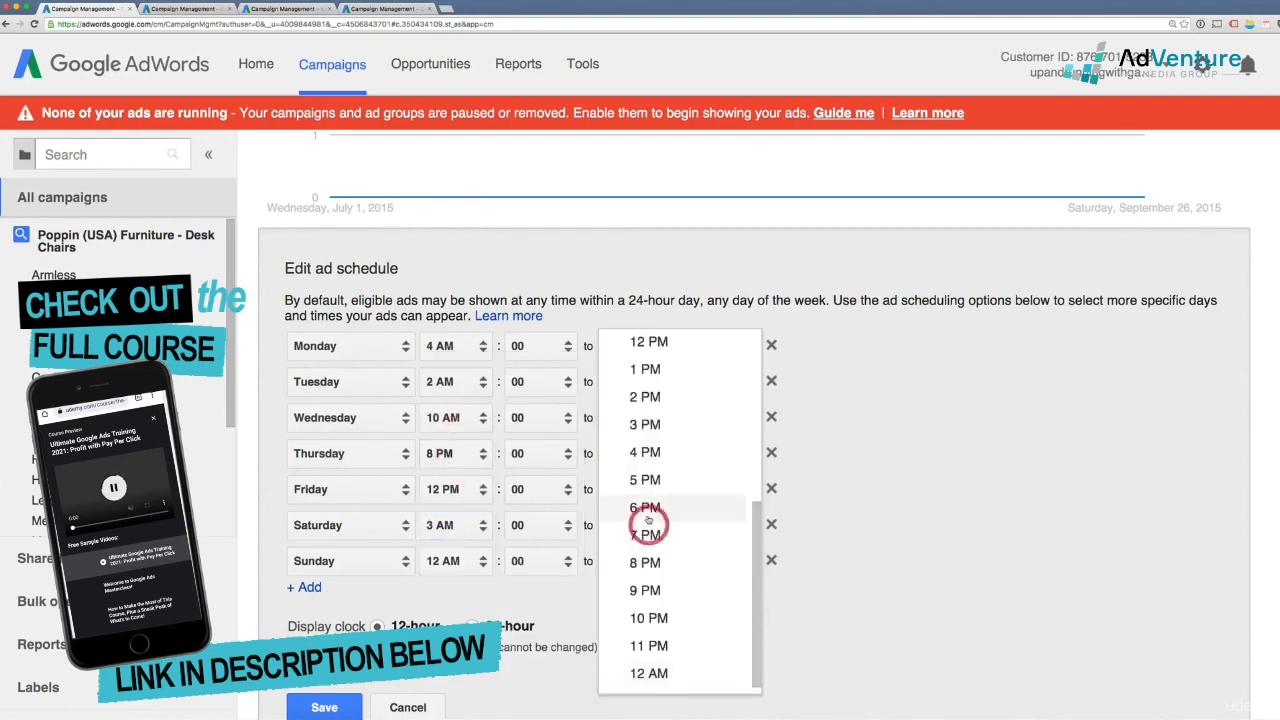
pyautogui.click(668, 421)
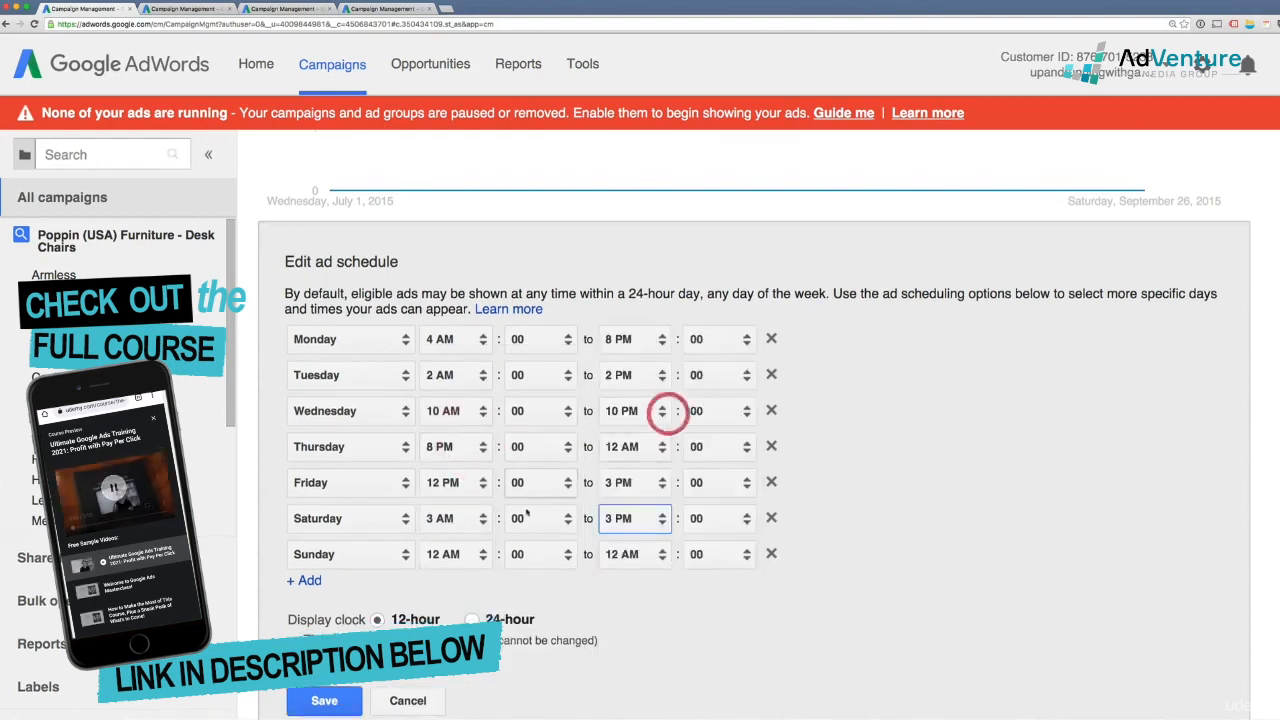
# Step: Set the Sunday entry to run from 10 AM to 6 PM and save the ad schedule
pyautogui.click(450, 339)
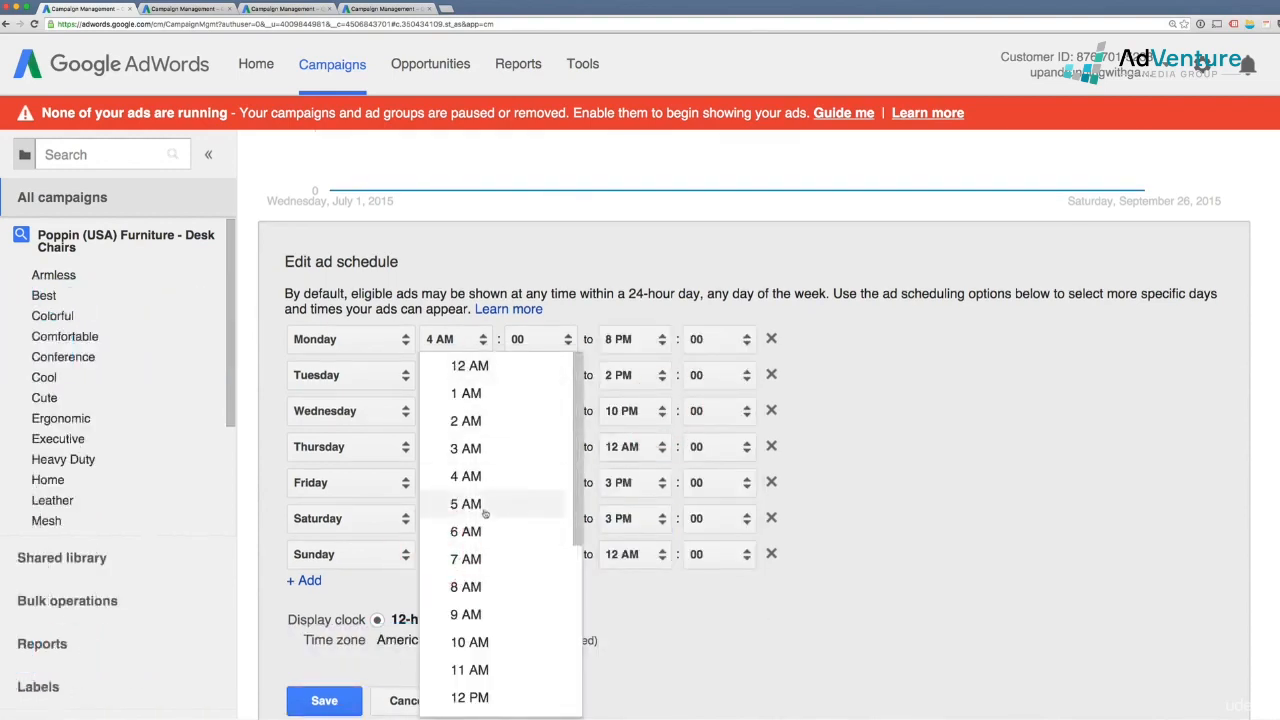
pyautogui.scroll(-1, 468, 585)
pyautogui.click(529, 609)
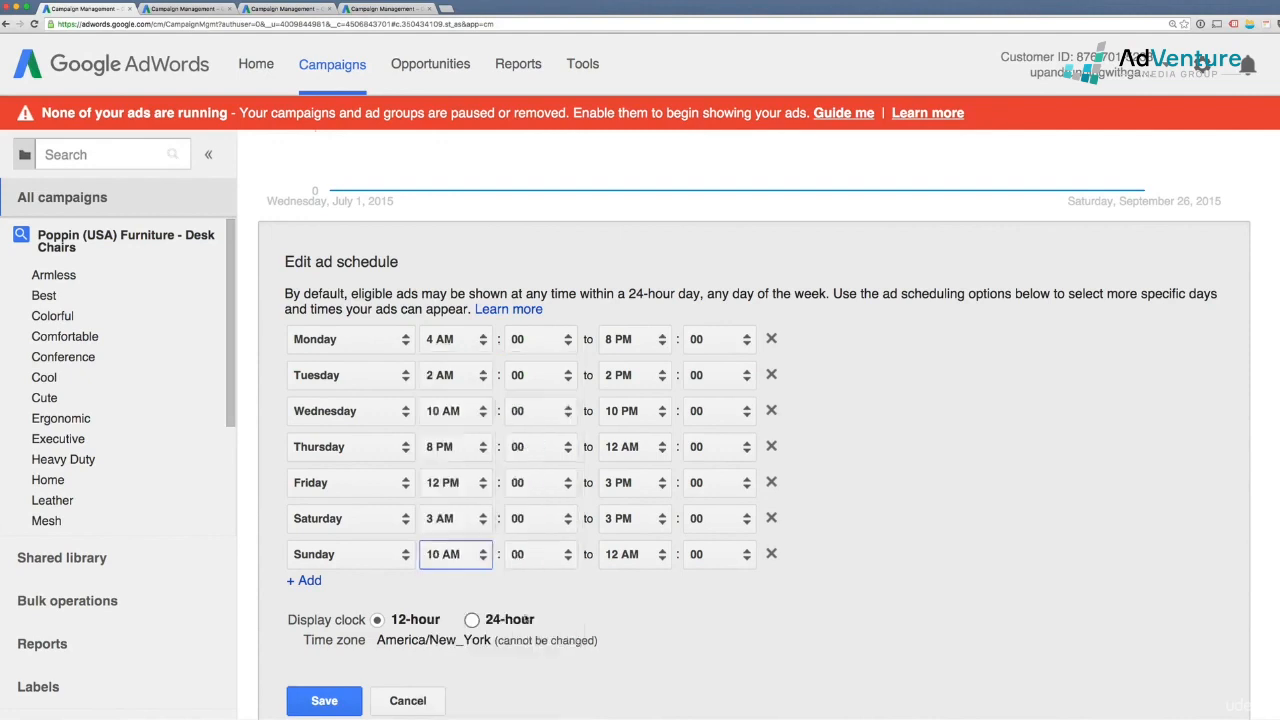
pyautogui.click(624, 552)
pyautogui.scroll(-1, 678, 645)
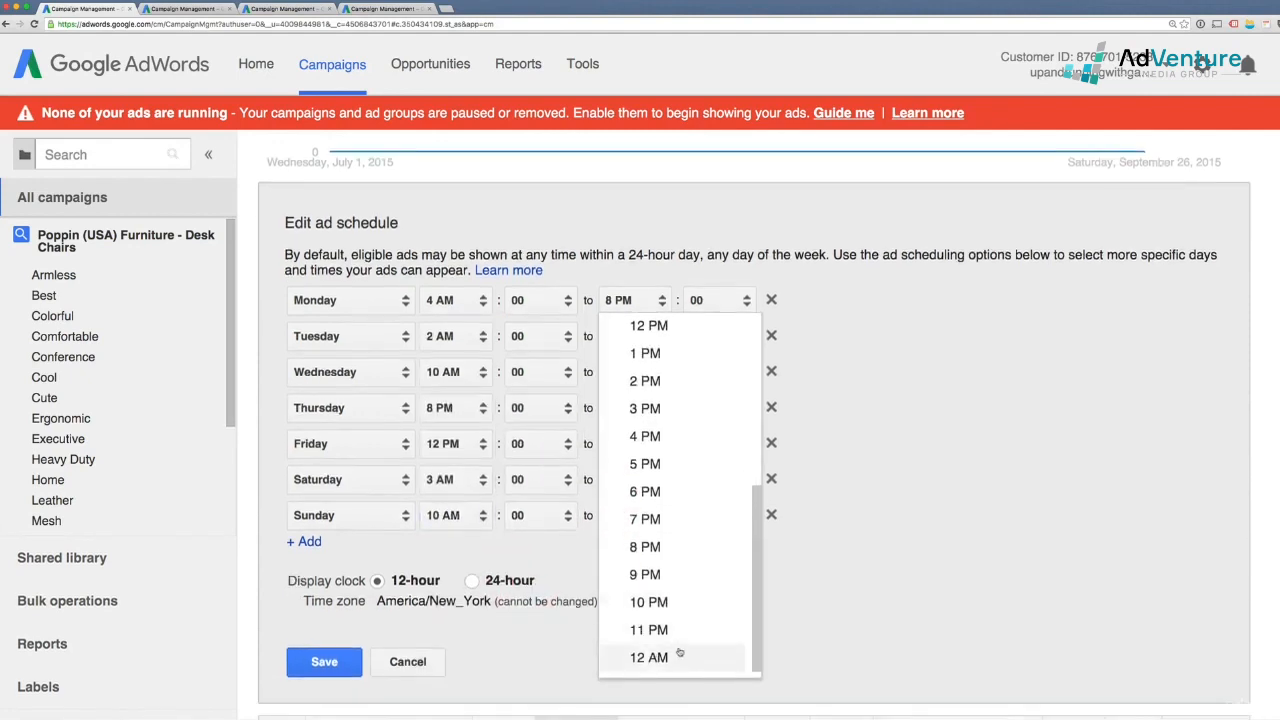
pyautogui.click(646, 491)
pyautogui.click(321, 663)
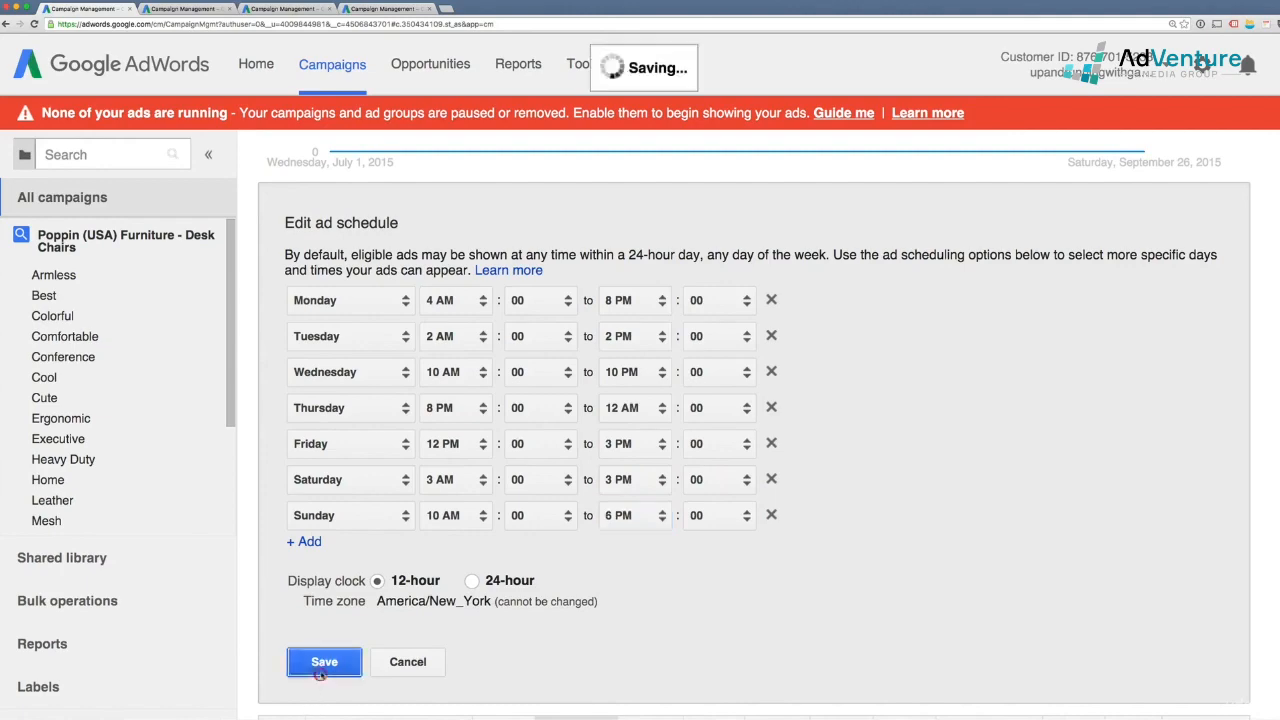
# Step: Review the saved daily time blocks in the ad schedule overview and in the table below it
pyautogui.scroll(6, 560, 622)
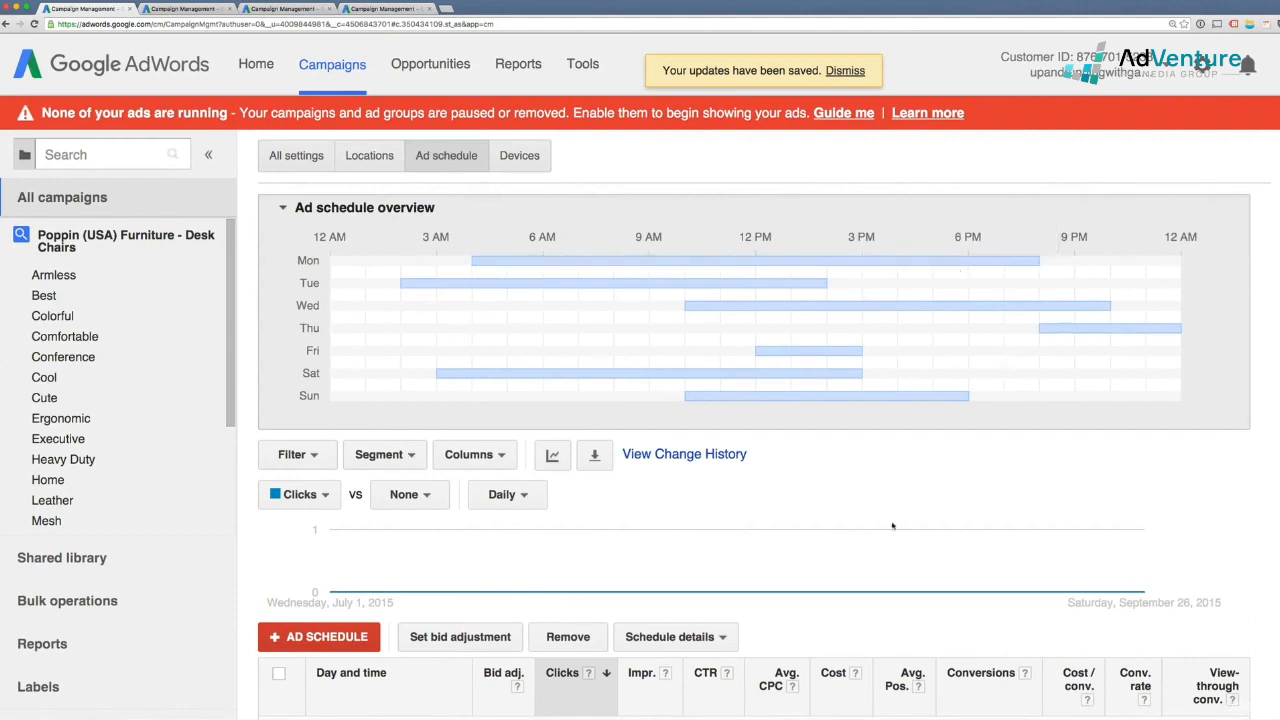
pyautogui.scroll(-2, 893, 525)
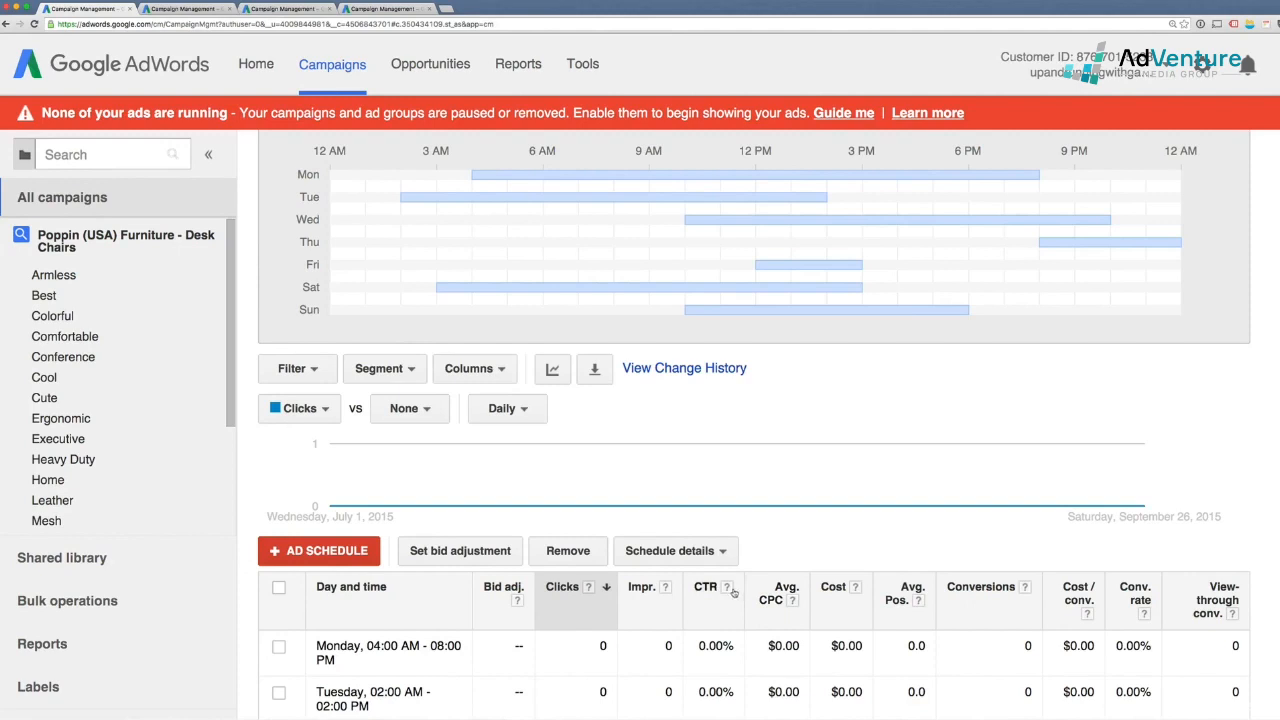
pyautogui.scroll(-3, 747, 577)
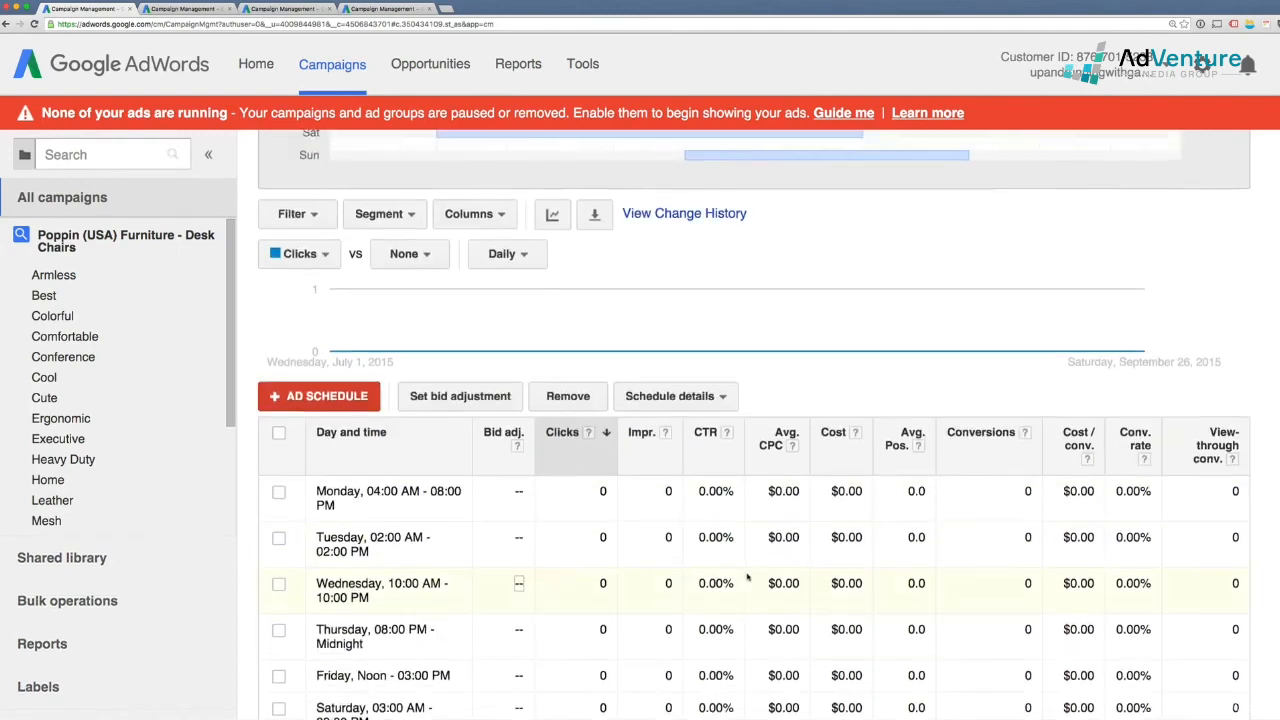
pyautogui.scroll(-2, 747, 577)
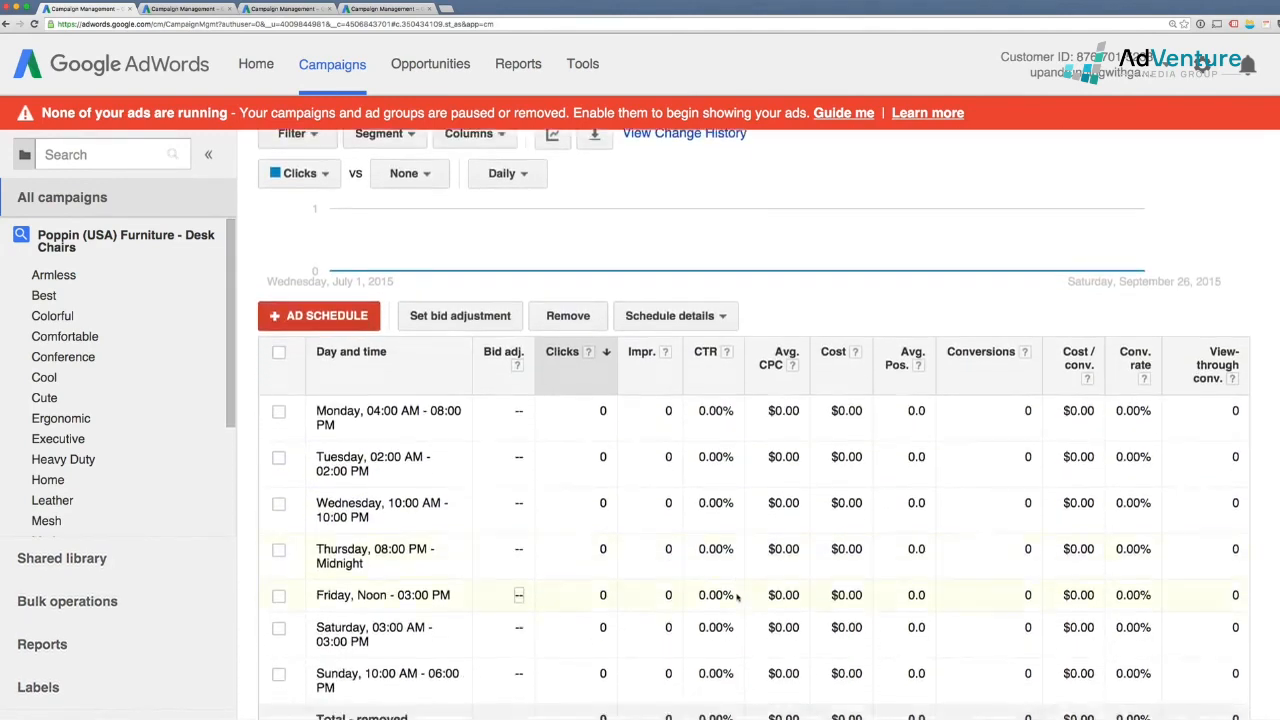
# Step: Switch to the ad schedule of the A - AMG - [Mste] ONLY 3/19/15 campaign and examine its time blocks and bid adjustments
pyautogui.scroll(9, 368, 335)
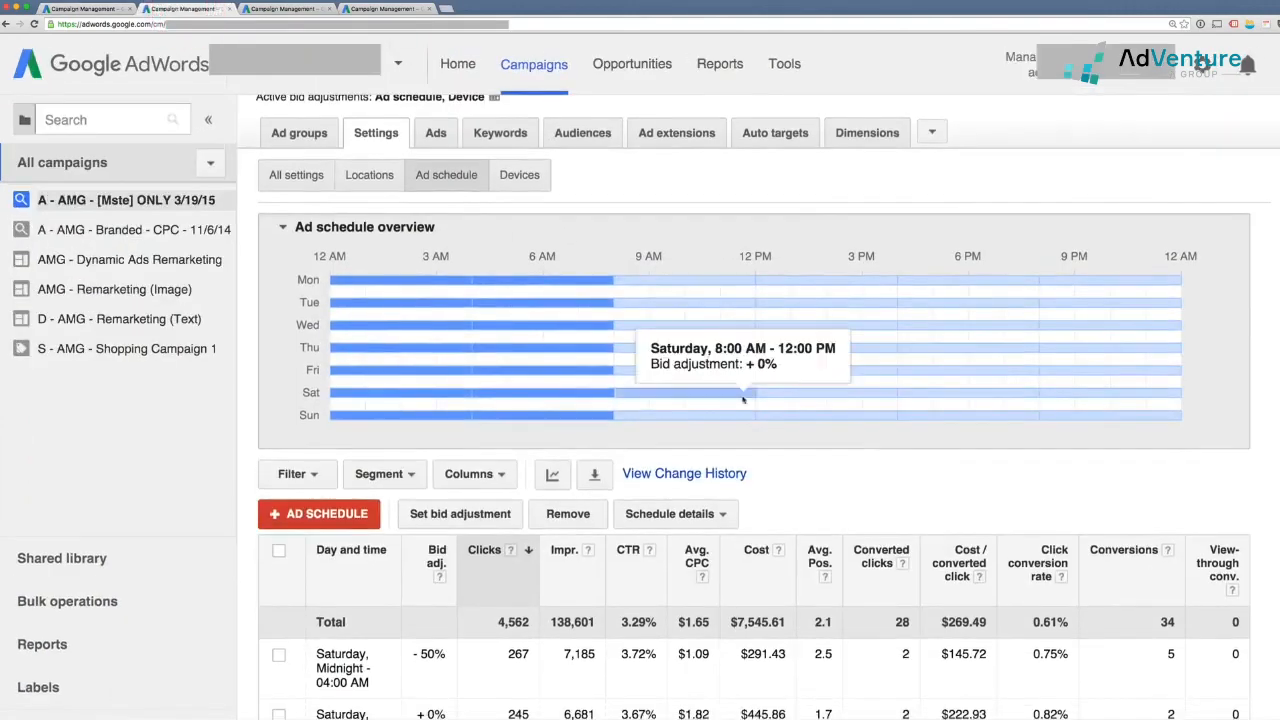
pyautogui.scroll(1, 743, 413)
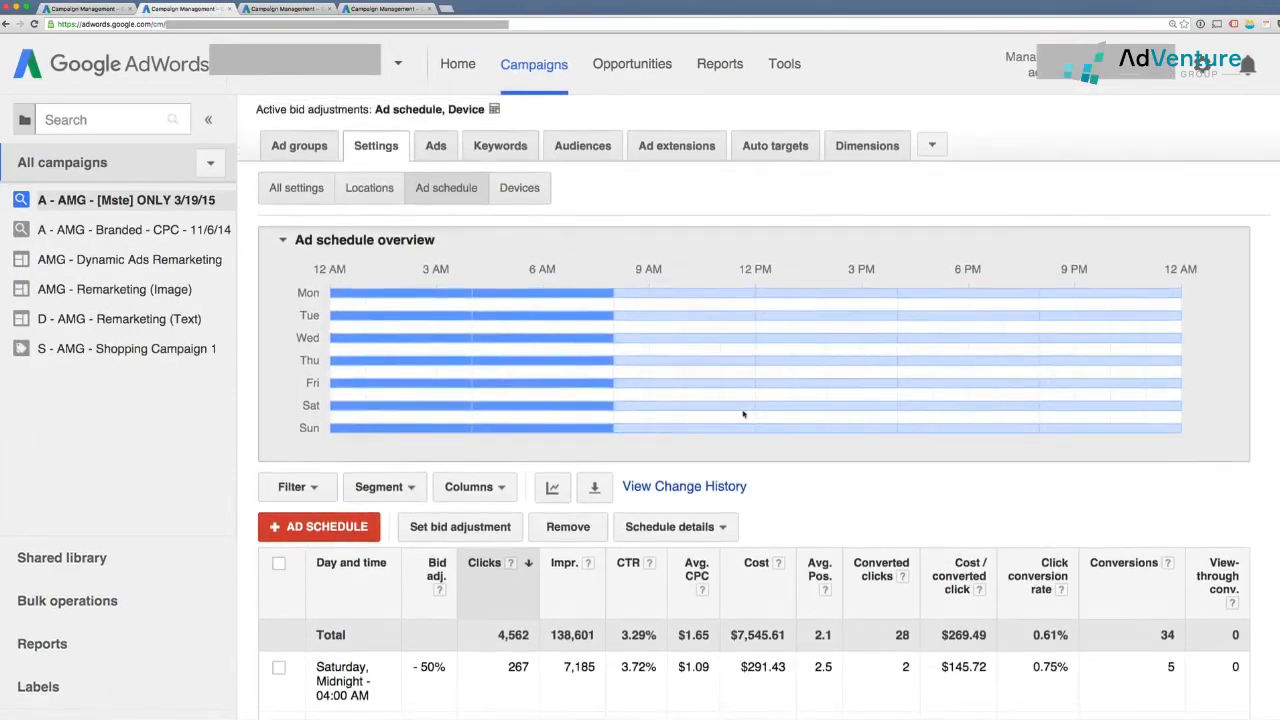
pyautogui.scroll(-1, 760, 420)
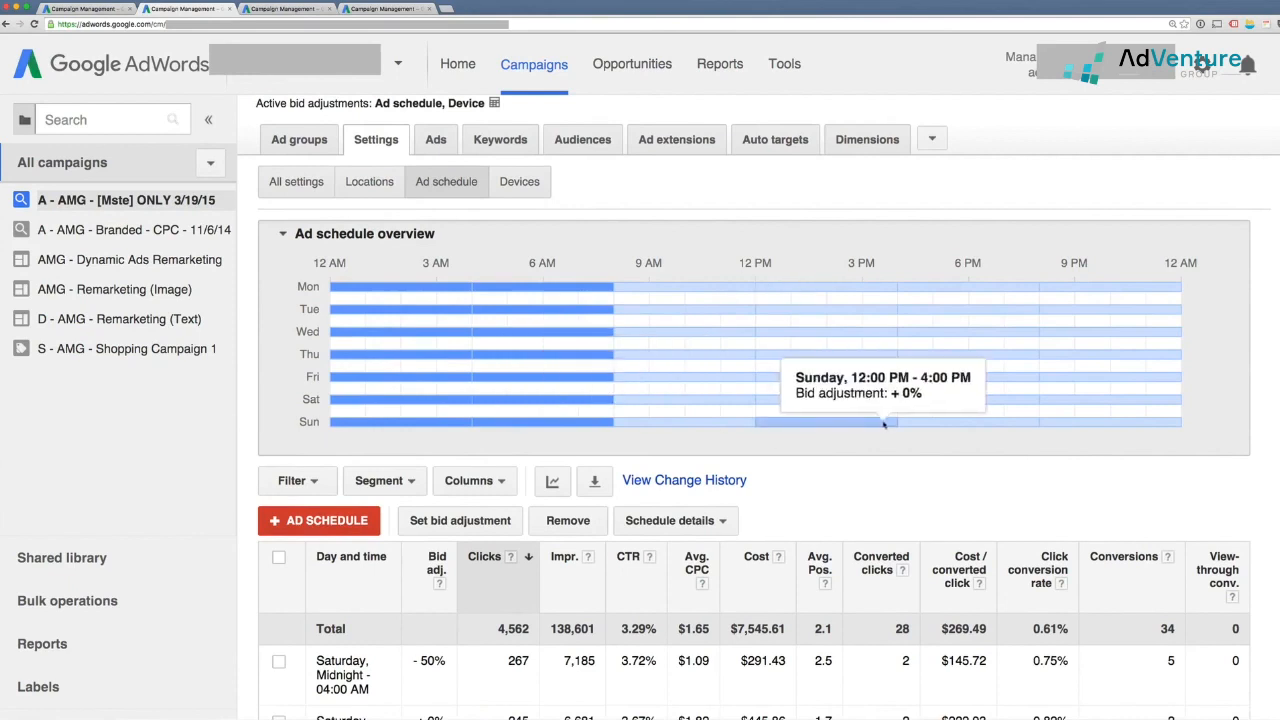
pyautogui.moveTo(828, 287)
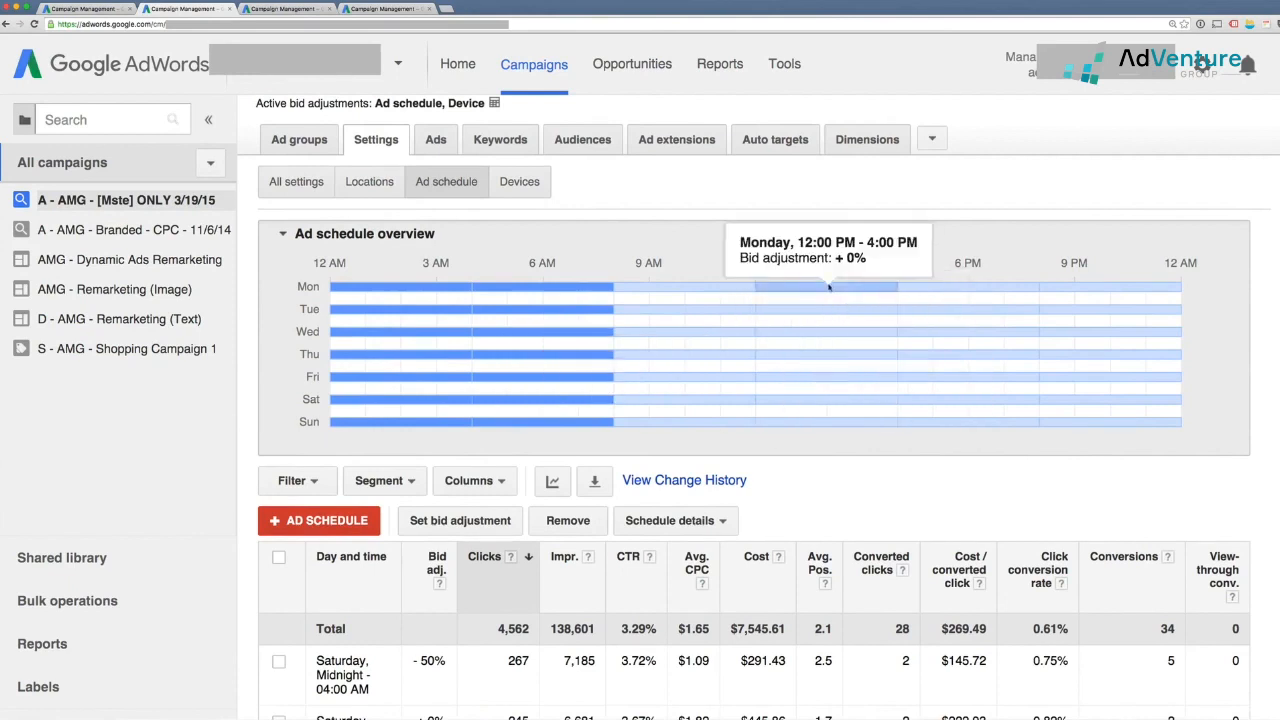
# Step: Examine the bid adjustments of the Monday and Sunday time blocks in the schedule overview and the performance rows in the table below
pyautogui.moveTo(977, 423)
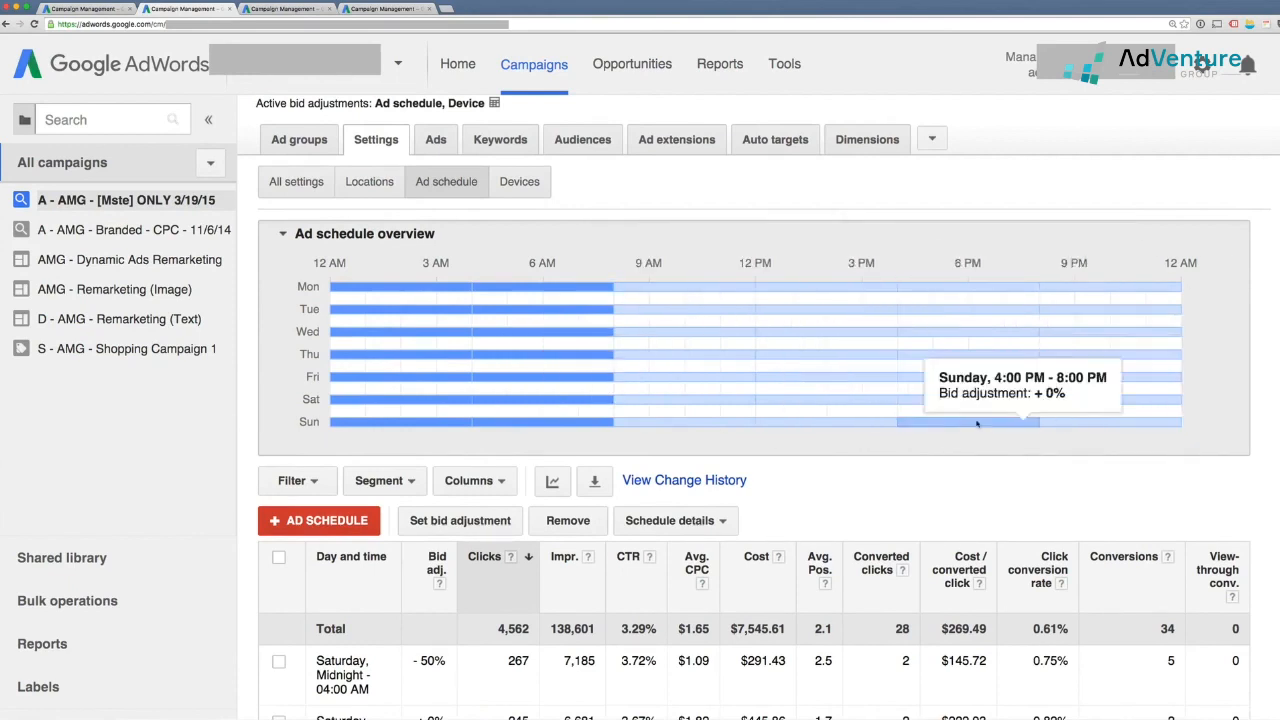
pyautogui.moveTo(570, 289)
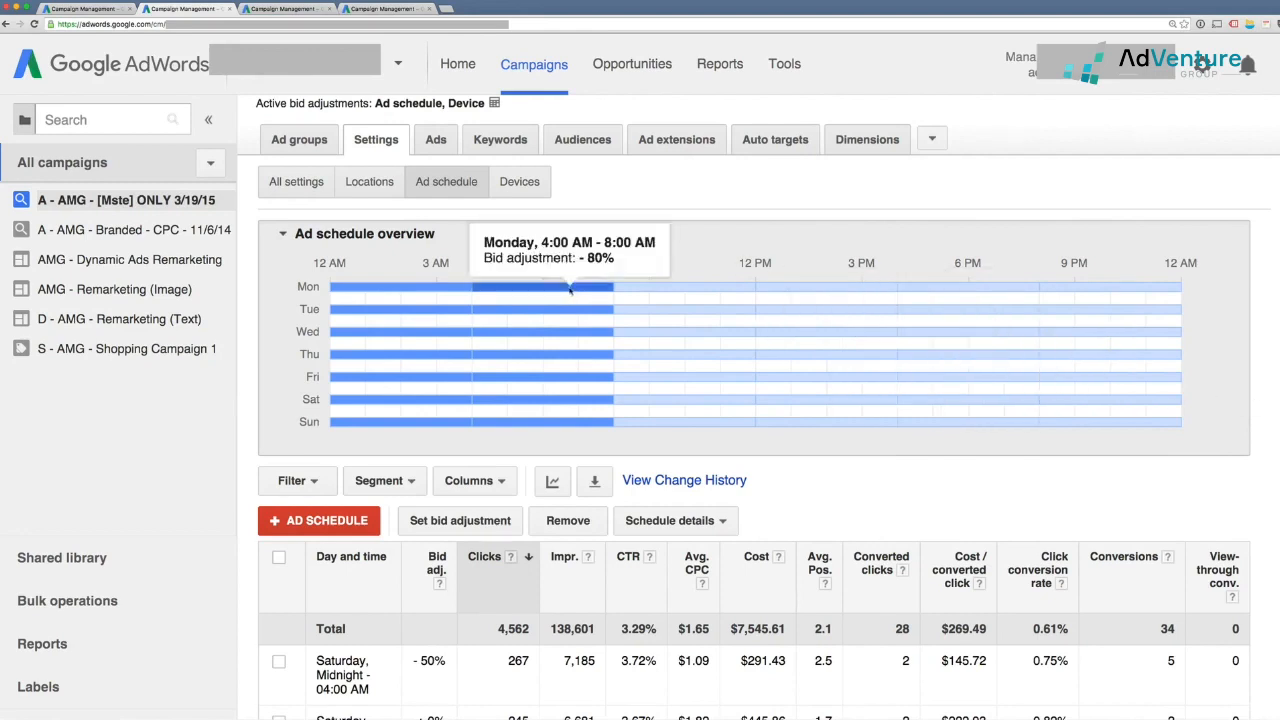
pyautogui.moveTo(452, 288)
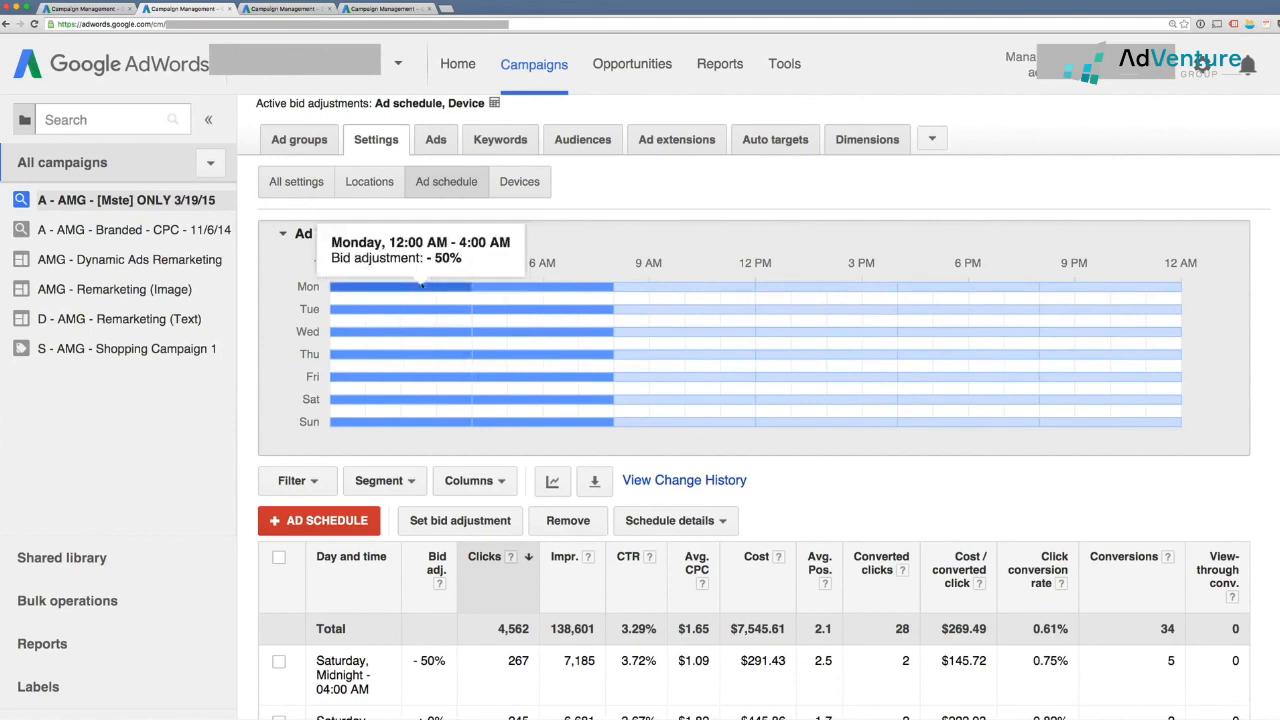
pyautogui.moveTo(522, 289)
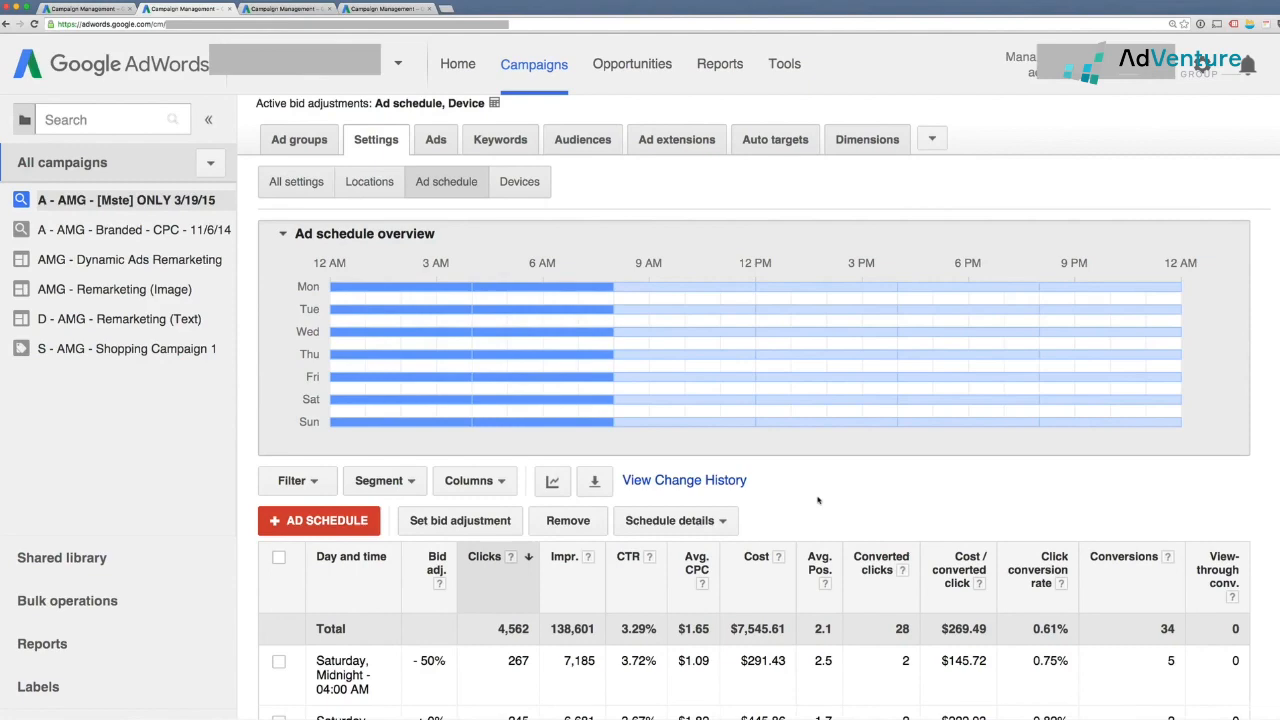
pyautogui.scroll(-2, 818, 500)
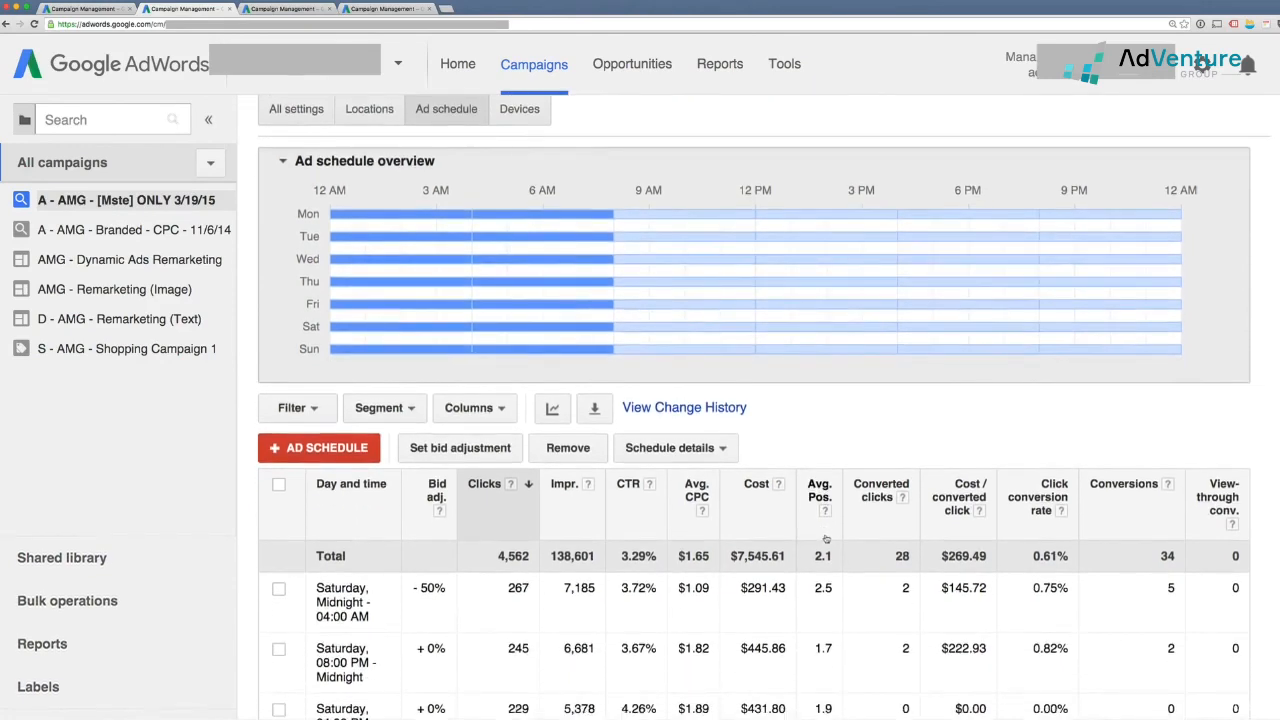
pyautogui.scroll(-1, 826, 539)
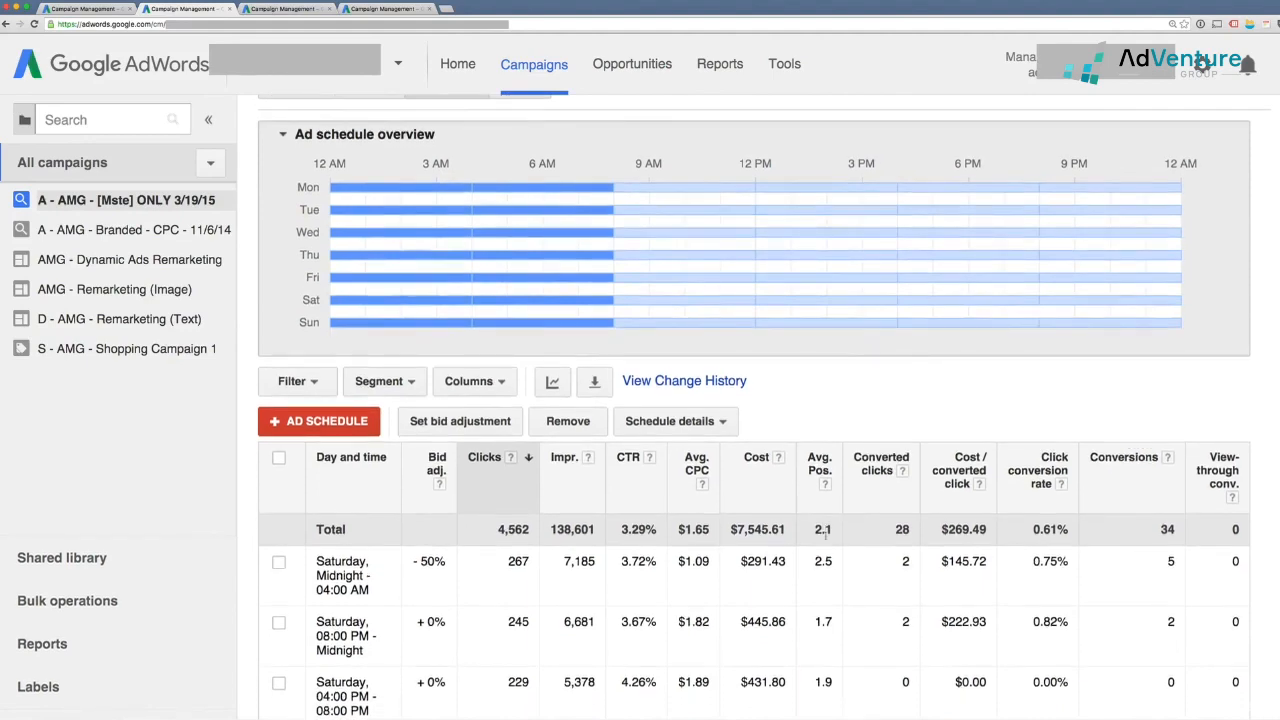
pyautogui.scroll(-3, 826, 537)
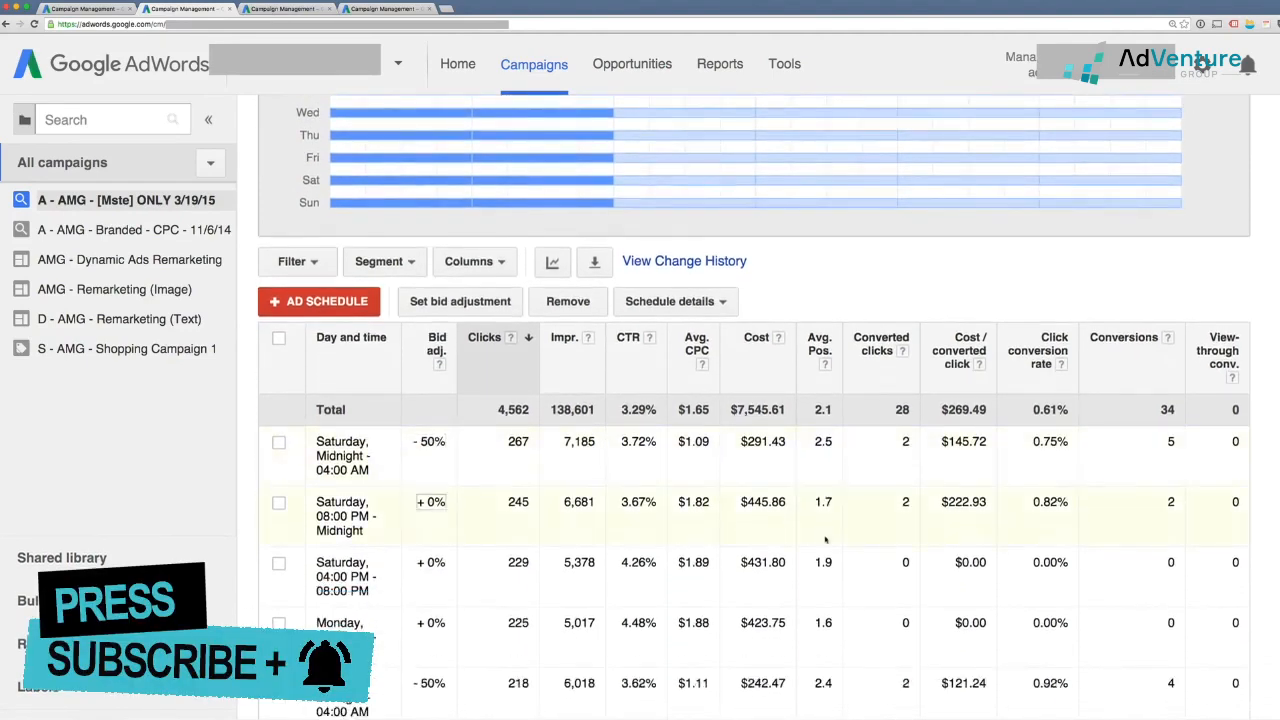
pyautogui.scroll(-1, 825, 540)
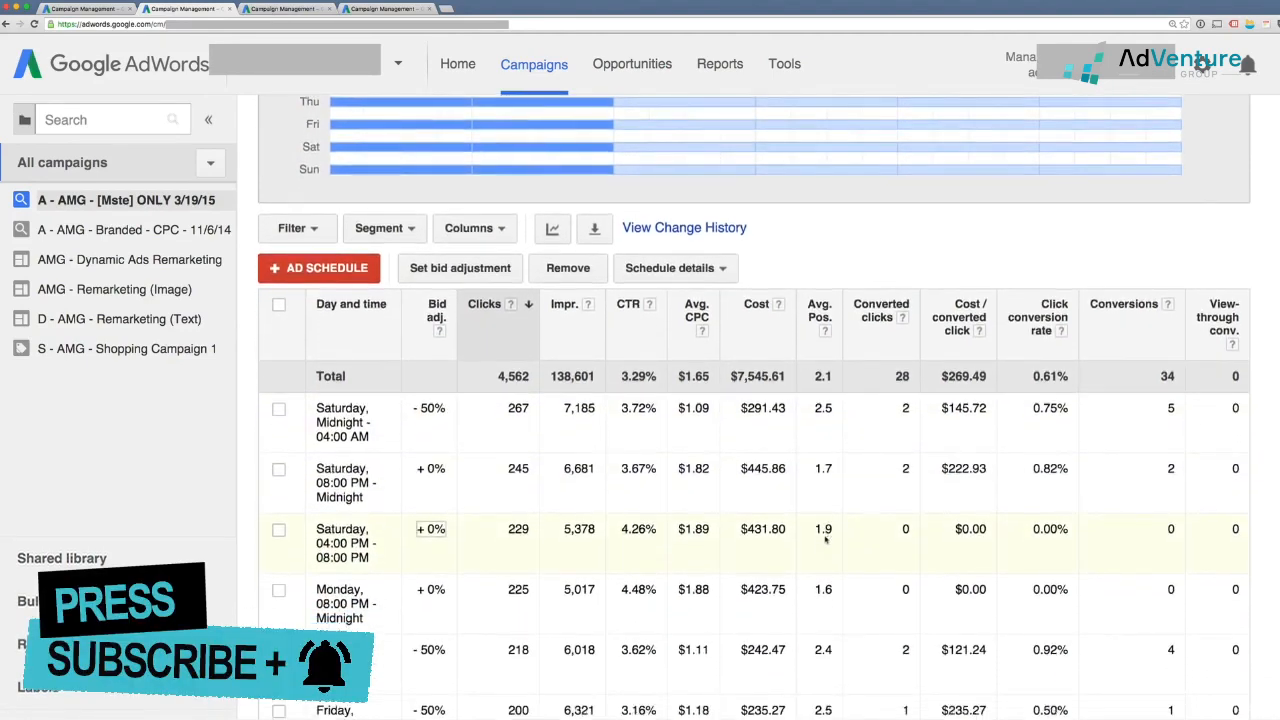
pyautogui.scroll(-1, 825, 540)
pyautogui.scroll(-1, 820, 539)
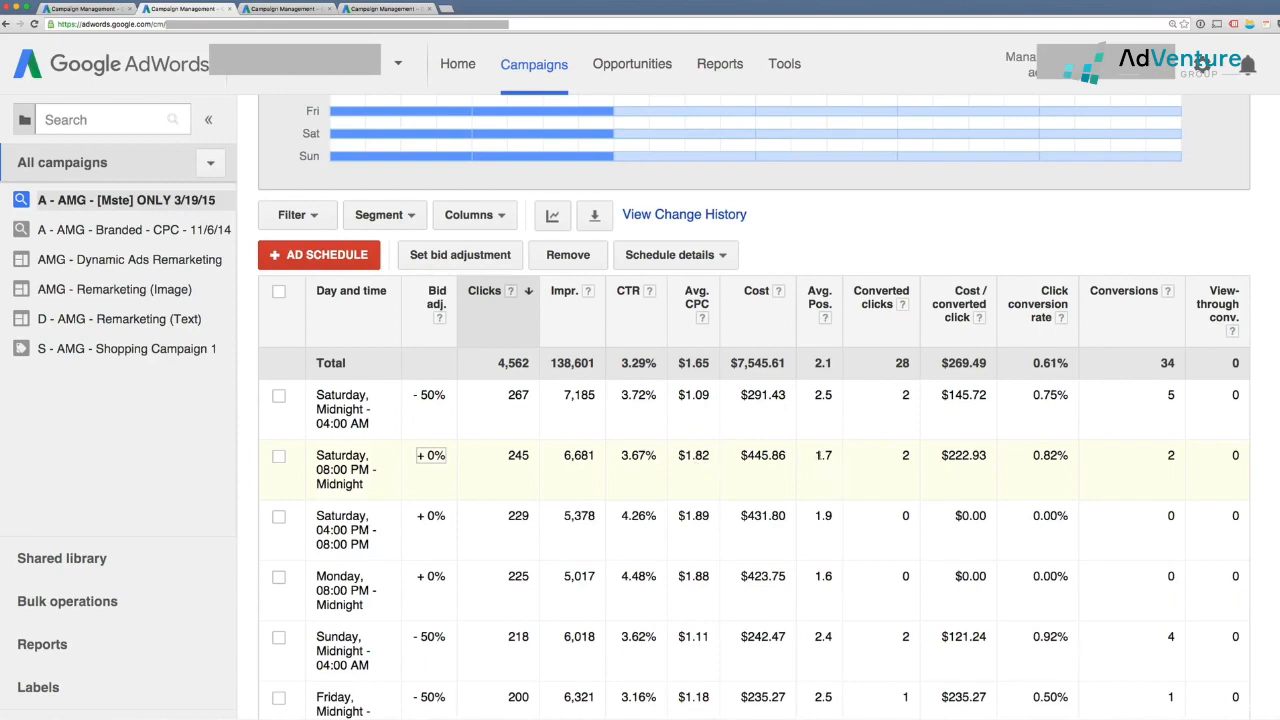
# Step: Compare the average positions of the Saturday 8 PM to midnight and midnight to 4 AM blocks, and read the remaining schedule rows
pyautogui.moveTo(815, 455); pyautogui.dragTo(837, 455)
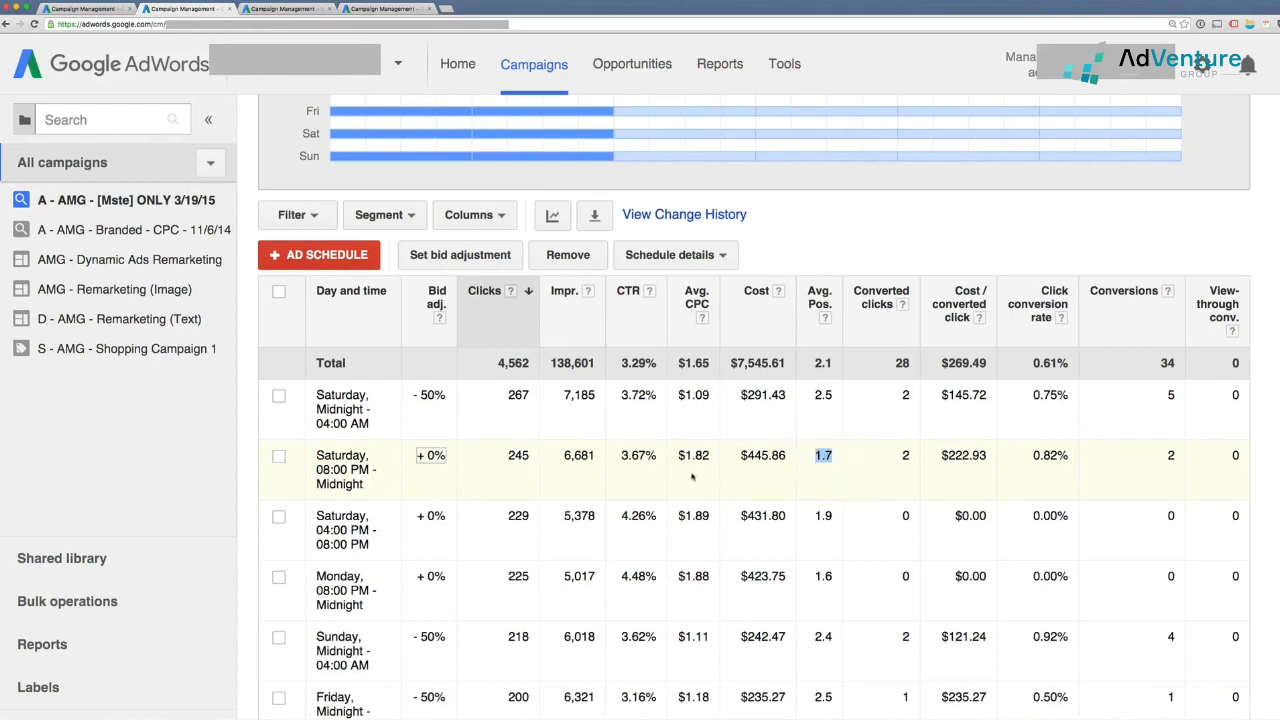
pyautogui.moveTo(817, 395)
pyautogui.mouseDown()
pyautogui.moveTo(855, 397)
pyautogui.moveTo(827, 398)
pyautogui.mouseUp()
pyautogui.scroll(-1, 588, 527)
pyautogui.scroll(-1, 560, 520)
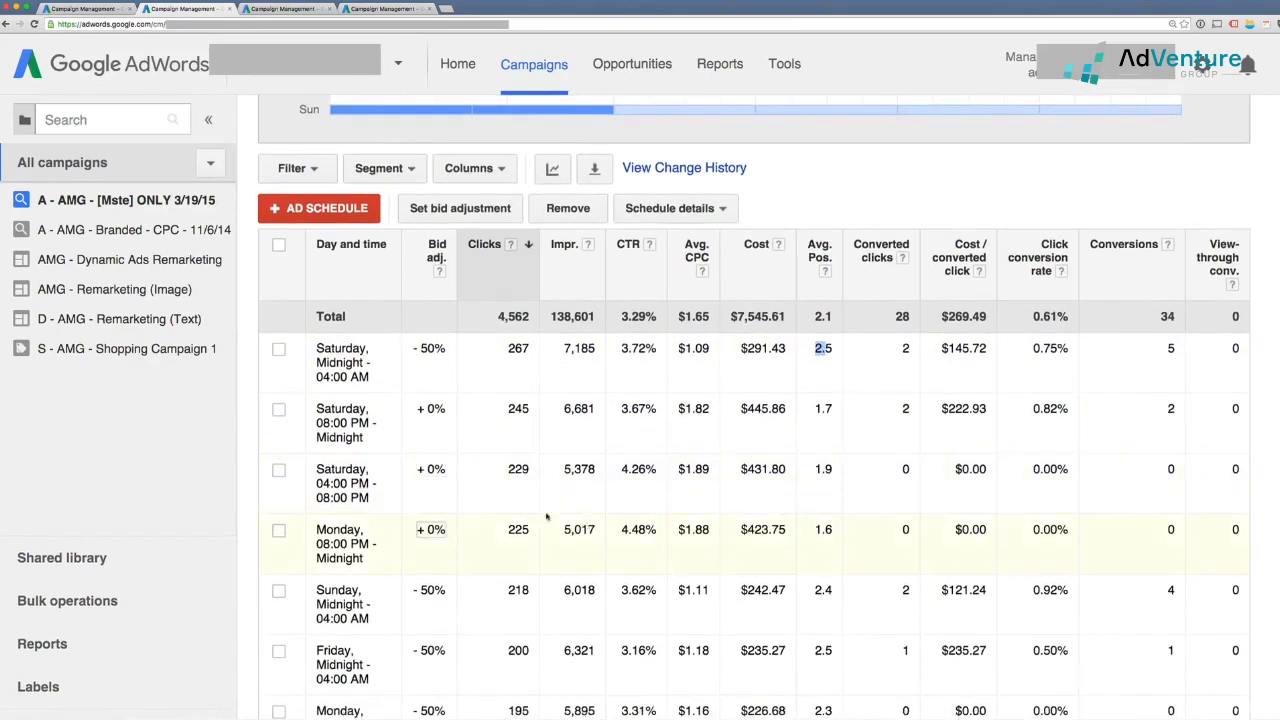
pyautogui.scroll(-1, 536, 544)
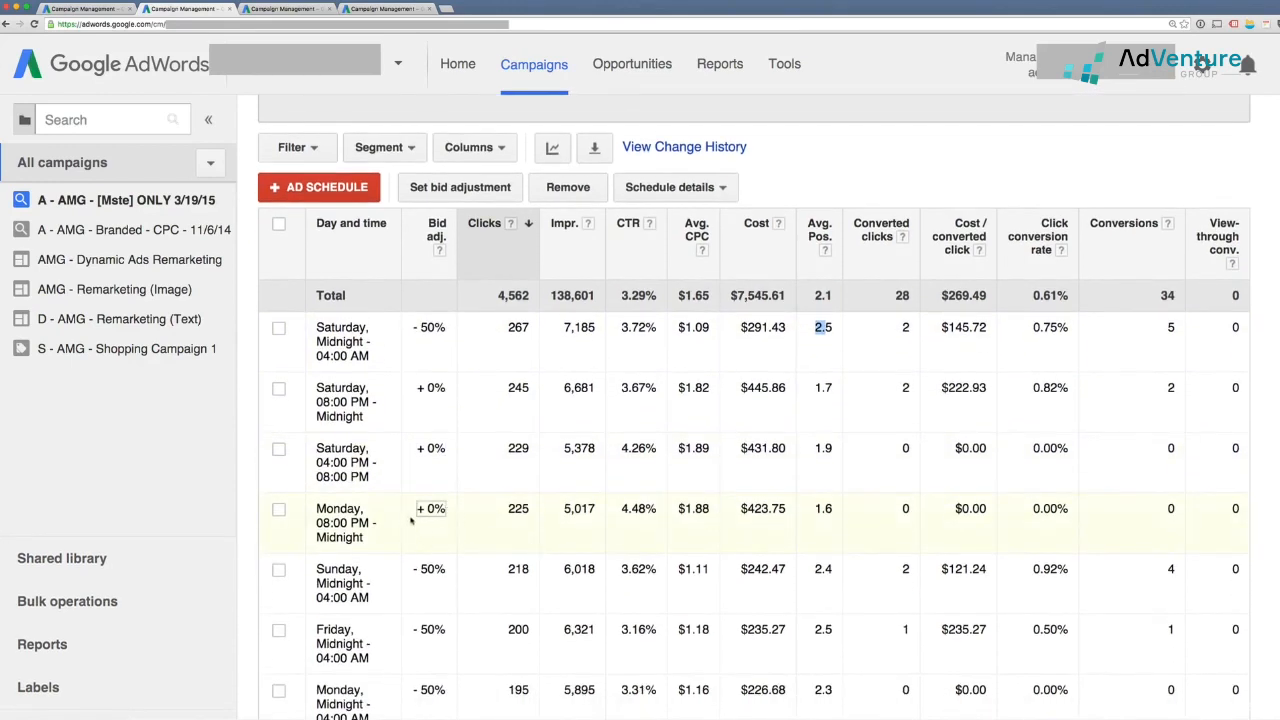
pyautogui.scroll(-6, 410, 520)
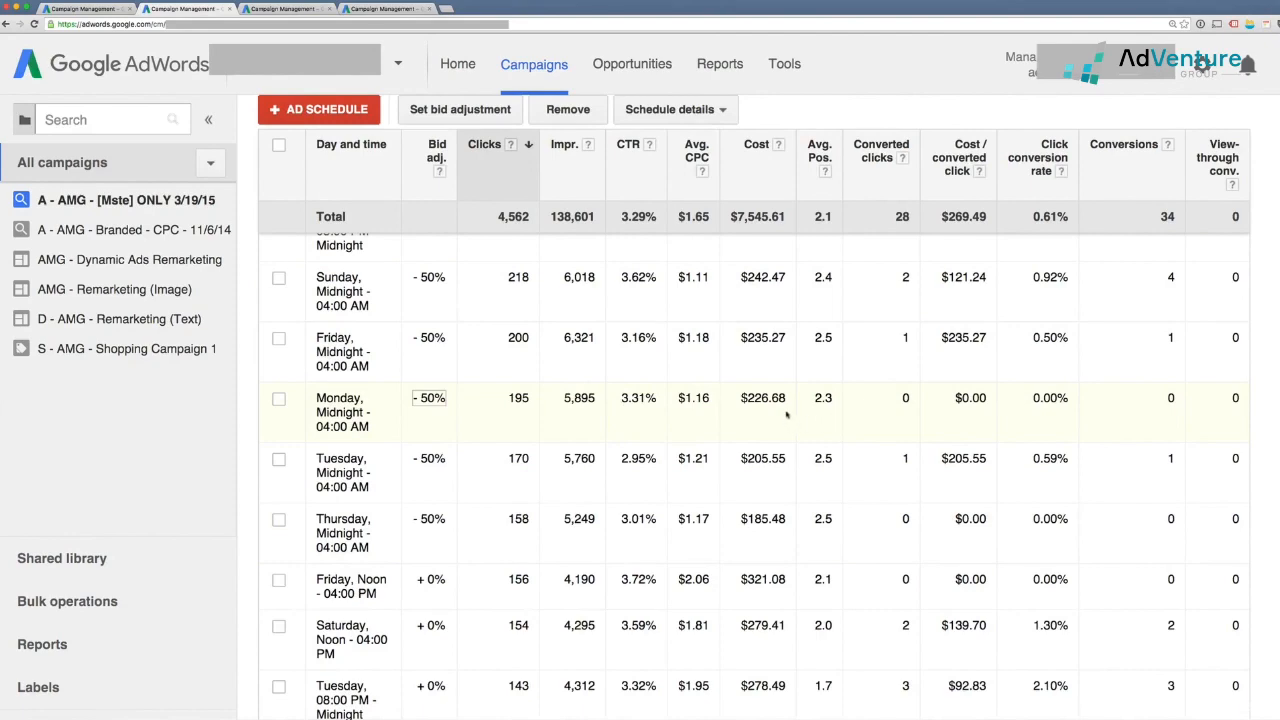
pyautogui.scroll(-5, 300, 338)
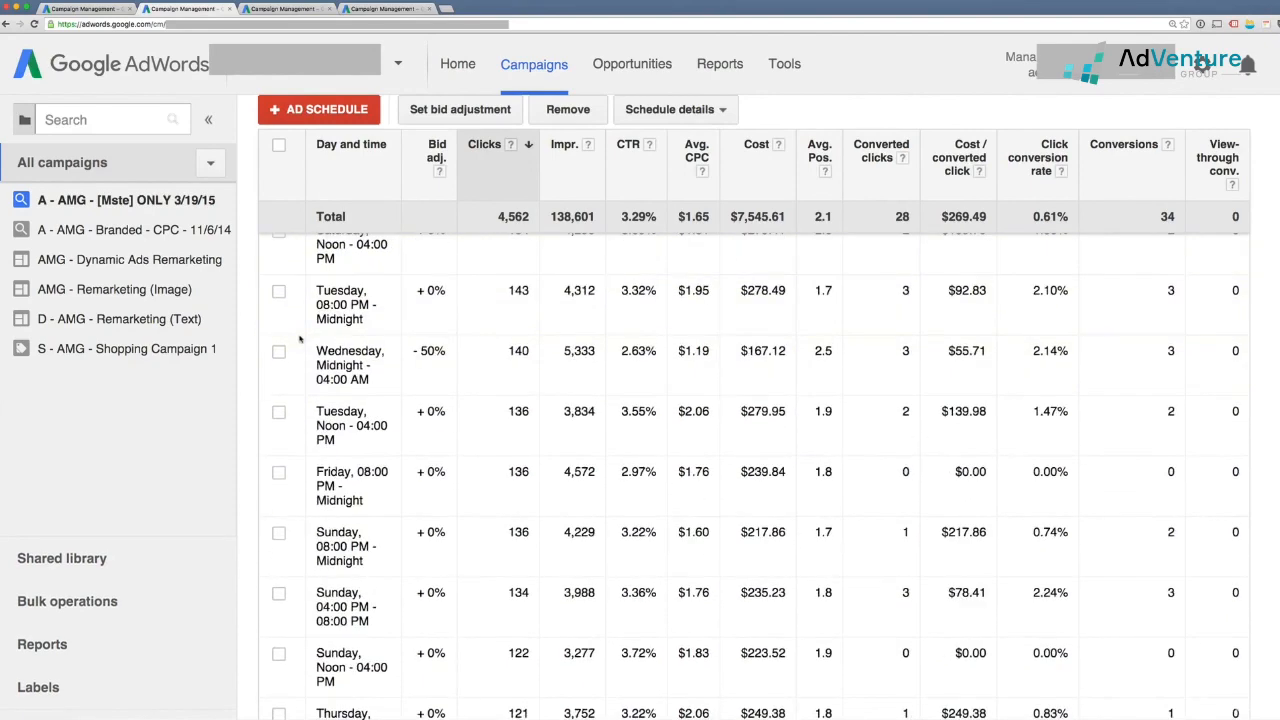
pyautogui.scroll(10, 299, 344)
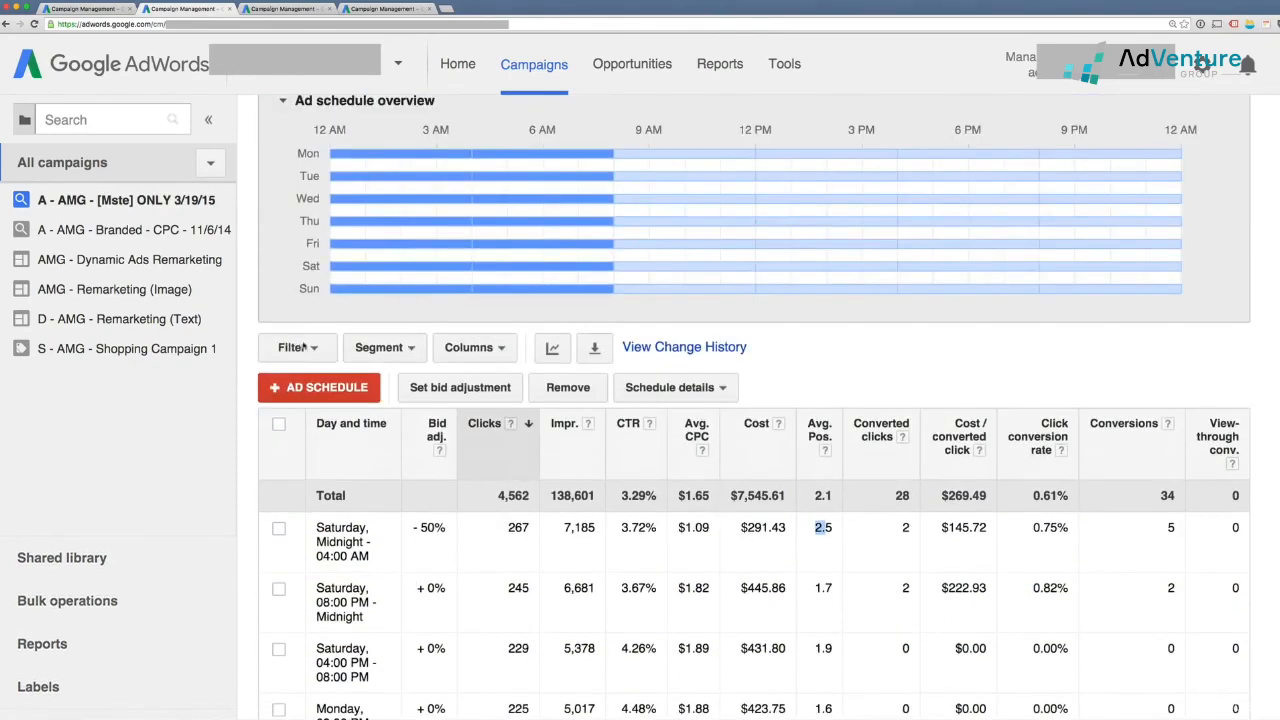
# Step: Sort the ad schedule table by conversions in descending order and review the time blocks with their bid adjustments
pyautogui.click(1118, 424)
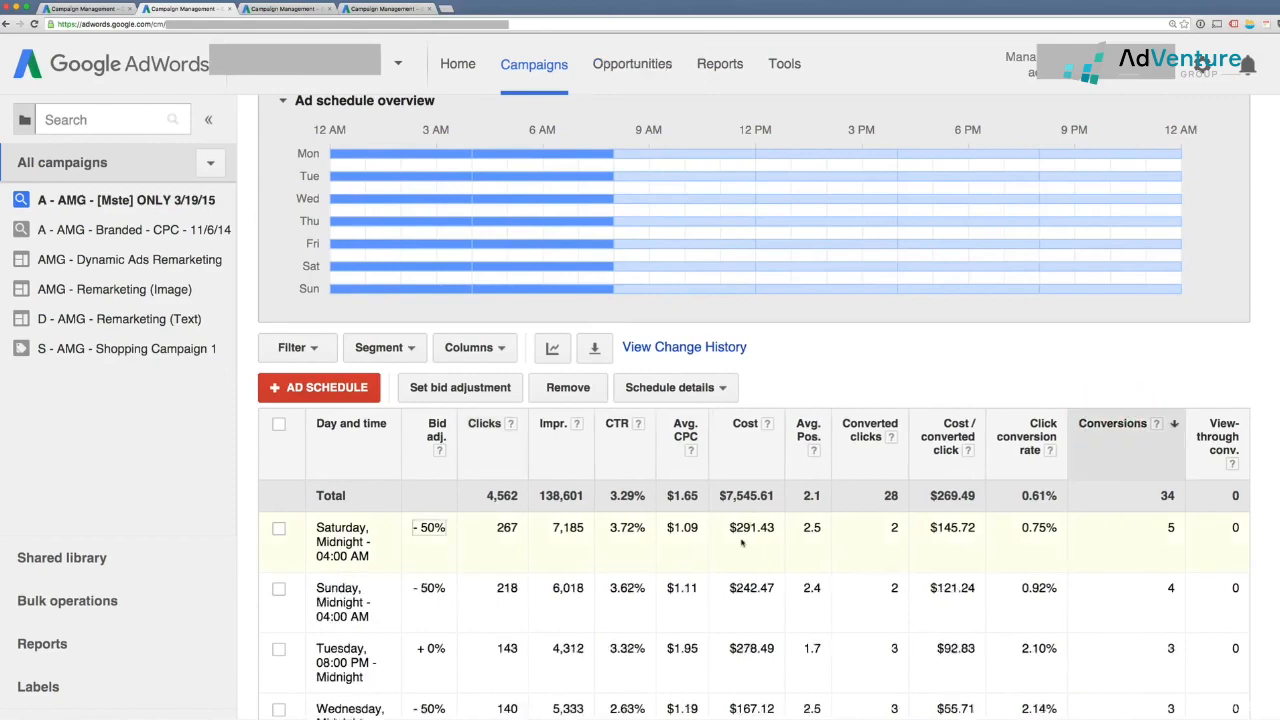
pyautogui.scroll(-1, 742, 545)
pyautogui.scroll(-6, 742, 545)
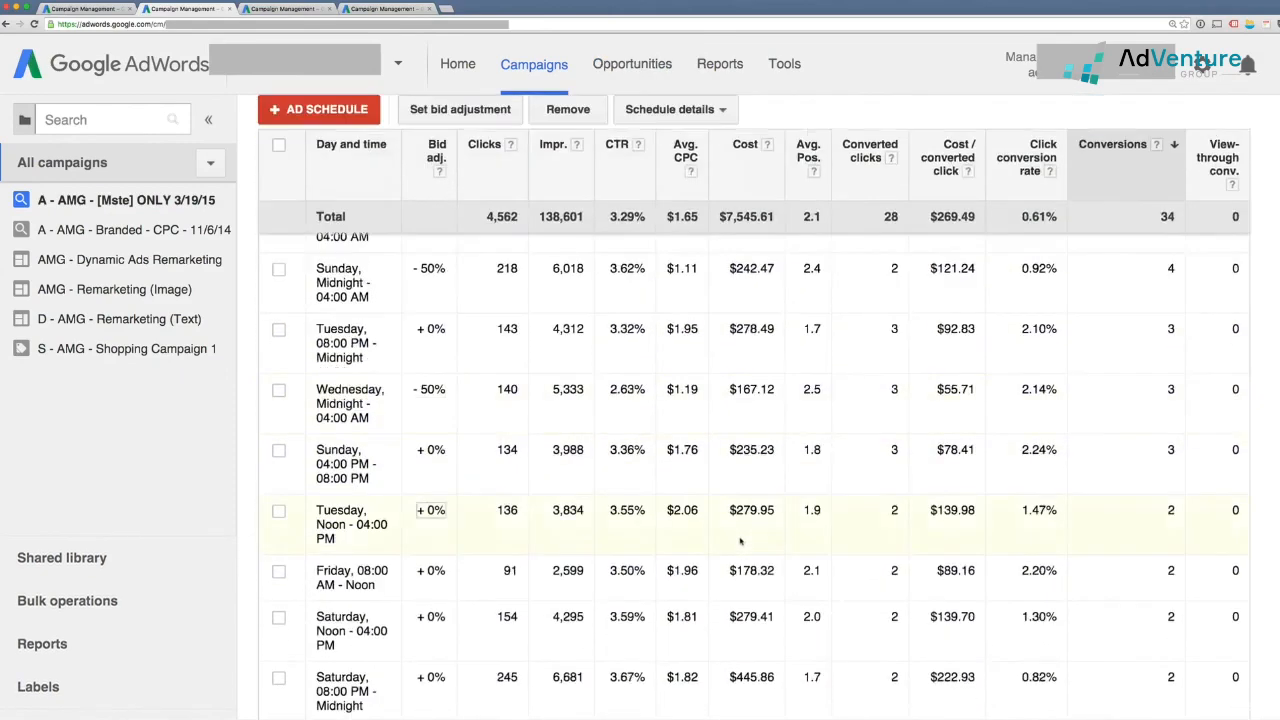
pyautogui.scroll(-8, 740, 541)
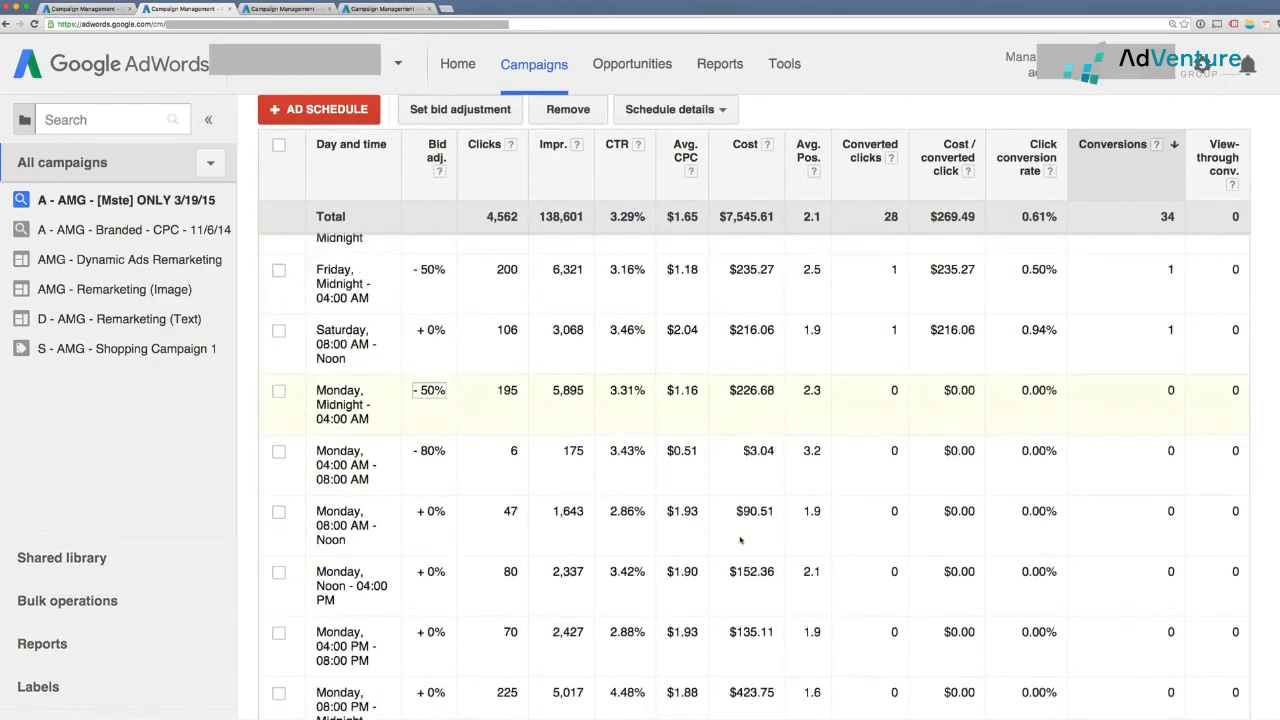
pyautogui.scroll(1, 764, 537)
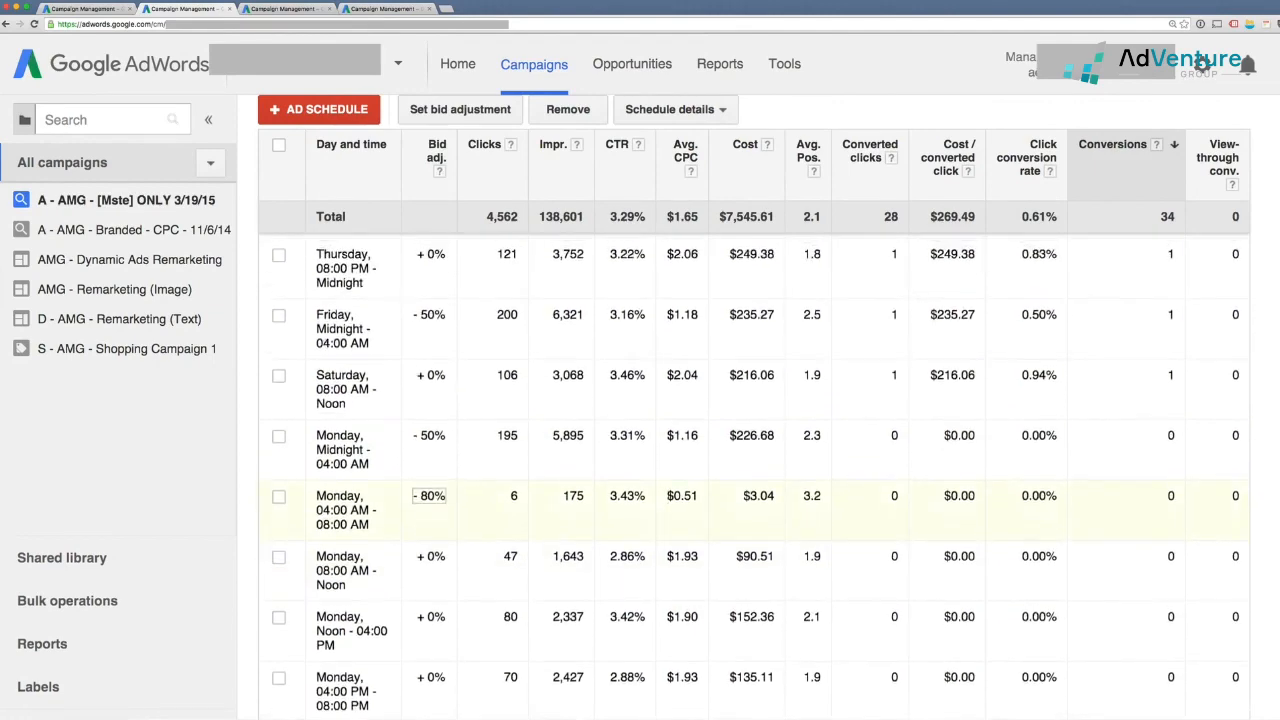
pyautogui.scroll(6, 667, 497)
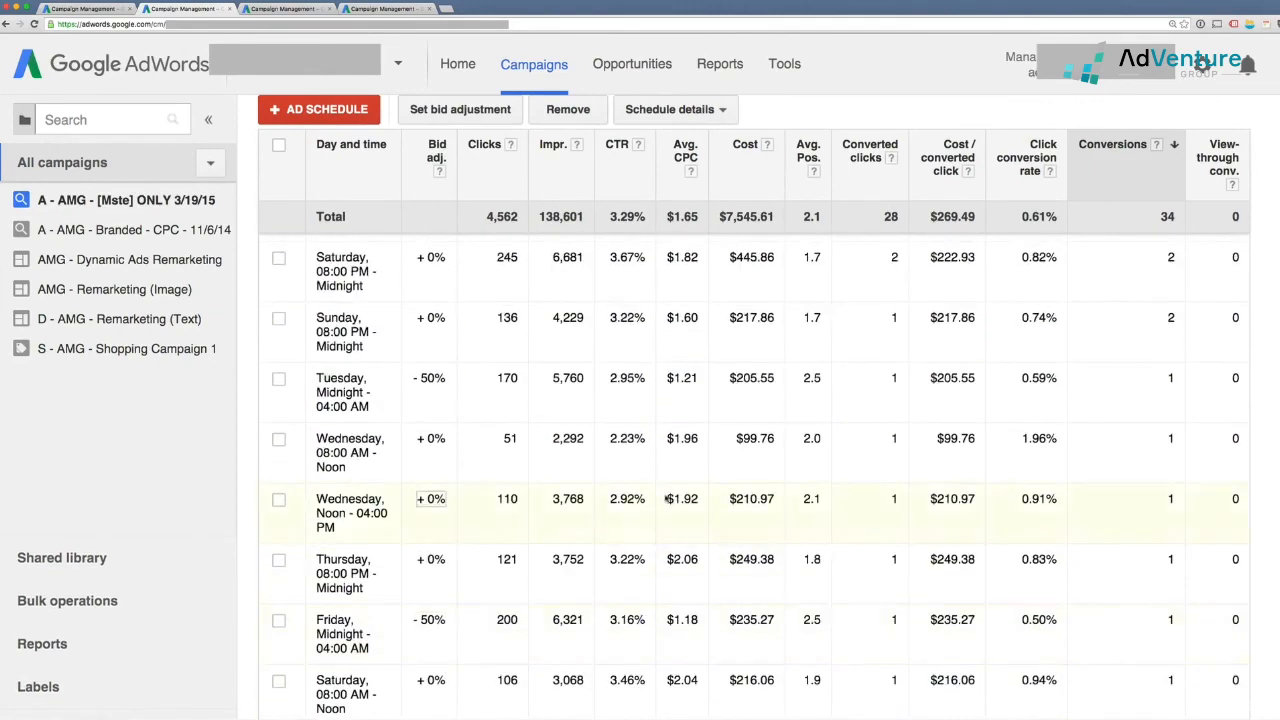
pyautogui.scroll(10, 667, 500)
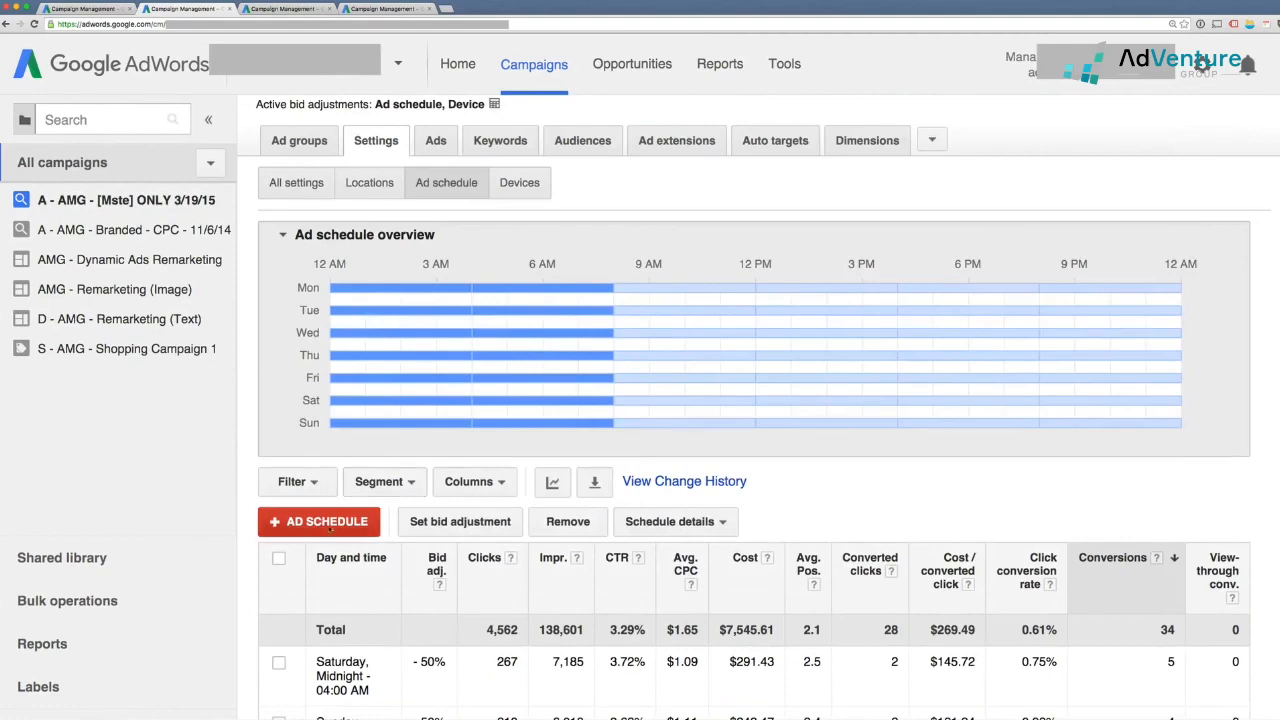
# Step: Open the ad schedule for editing and examine the four-hour time blocks entered for each day of the week
pyautogui.click(327, 523)
pyautogui.scroll(-8, 814, 467)
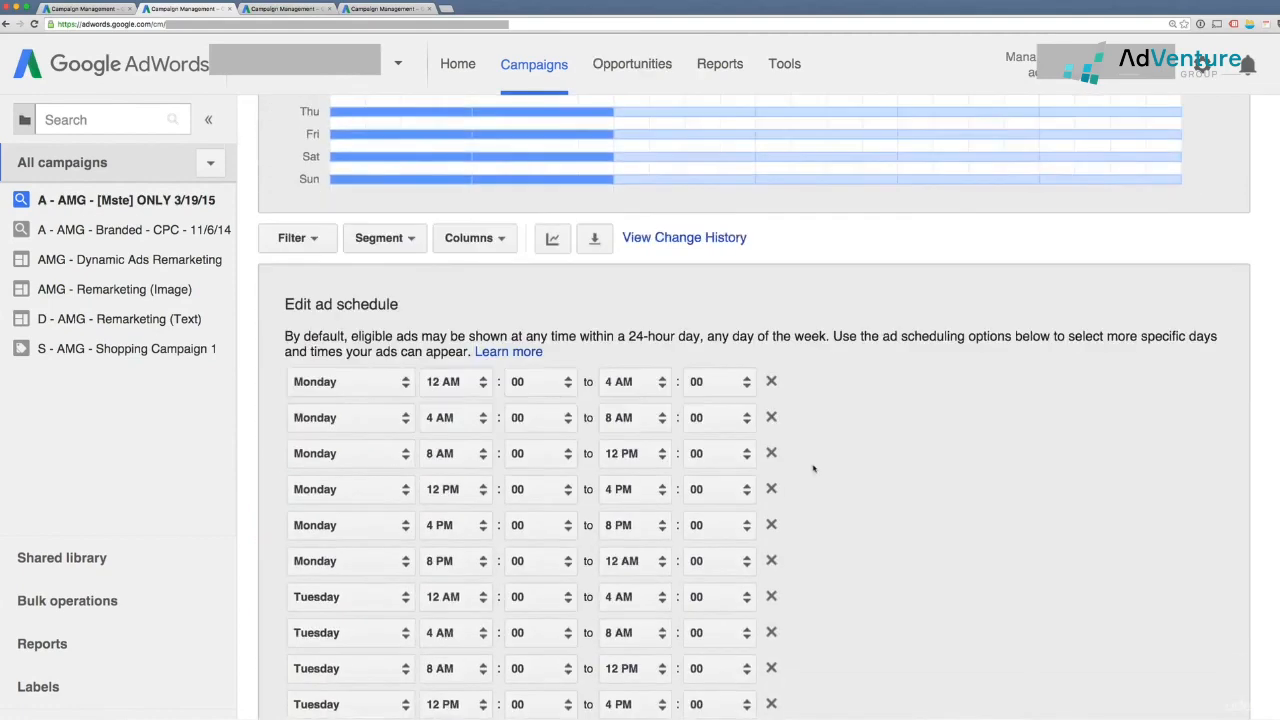
pyautogui.scroll(-7, 814, 467)
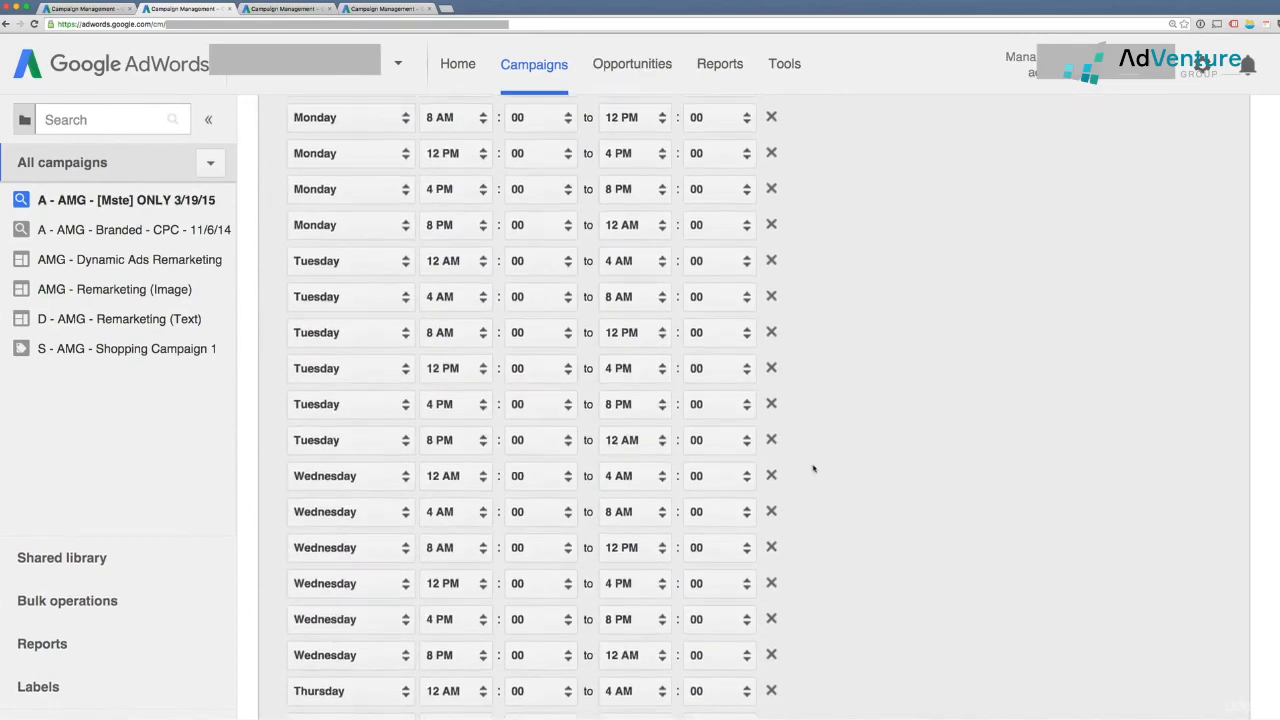
pyautogui.scroll(-6, 814, 468)
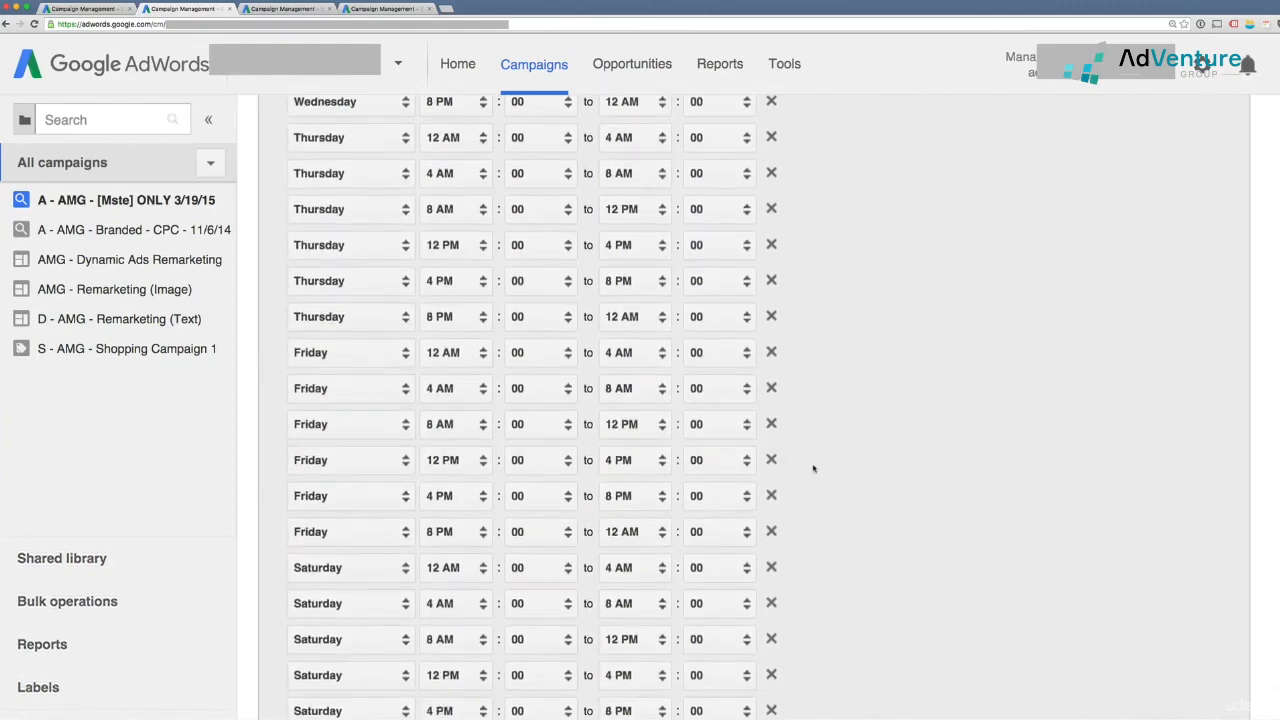
pyautogui.scroll(19, 814, 468)
pyautogui.scroll(2, 814, 468)
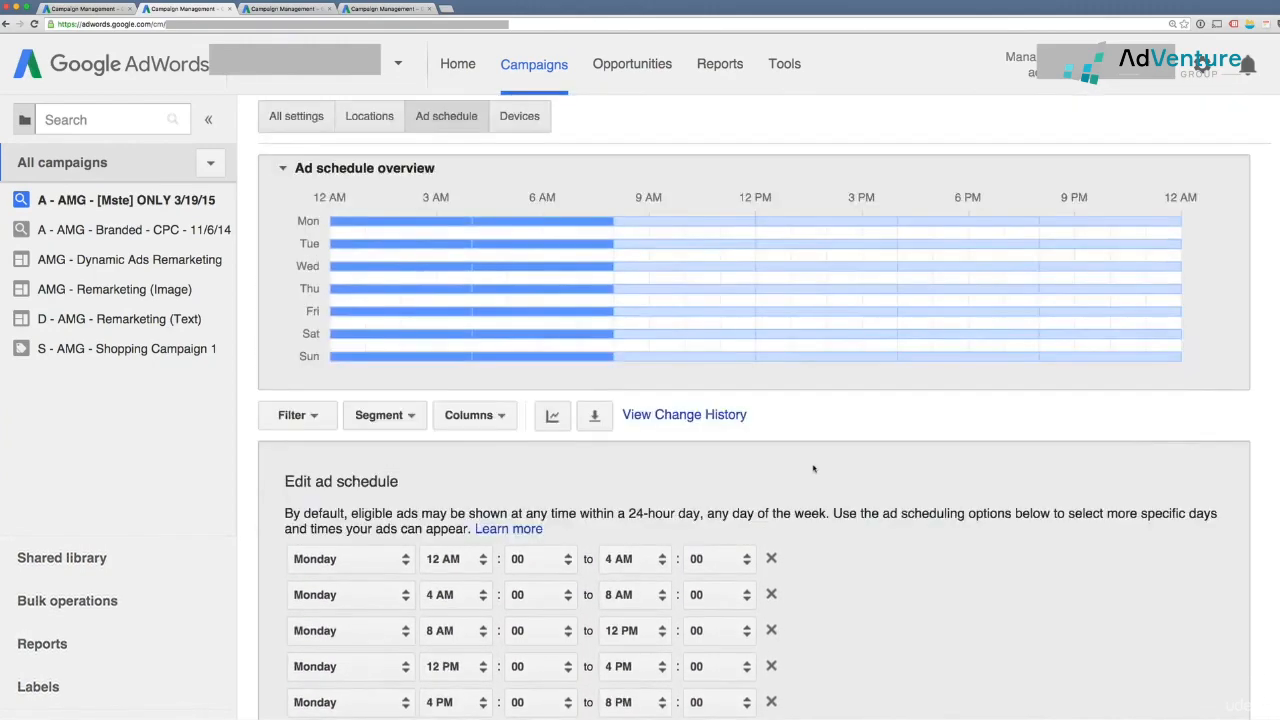
# Step: Switch to the ad schedule of the S-P - Attic - STA - CPA - San Fran campaign and examine its daily time blocks and bid adjustments
pyautogui.click(280, 9)
pyautogui.scroll(-1, 553, 411)
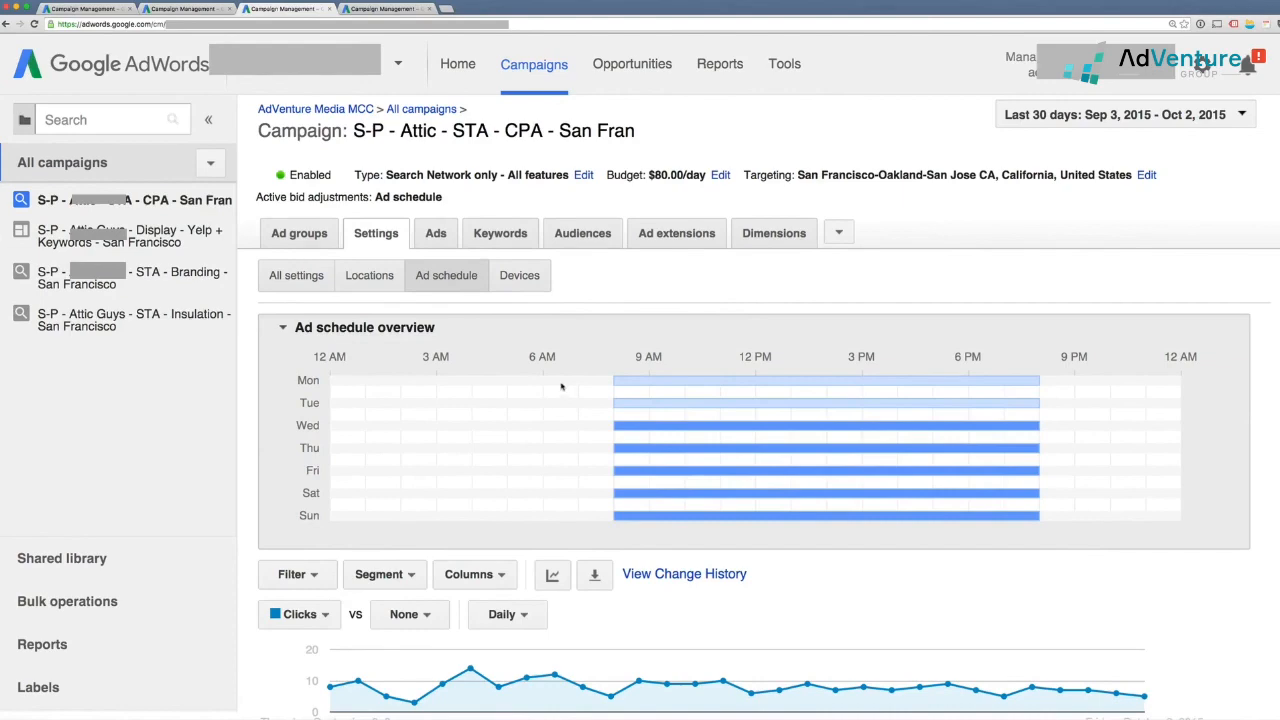
pyautogui.scroll(-4, 561, 387)
pyautogui.scroll(2, 557, 360)
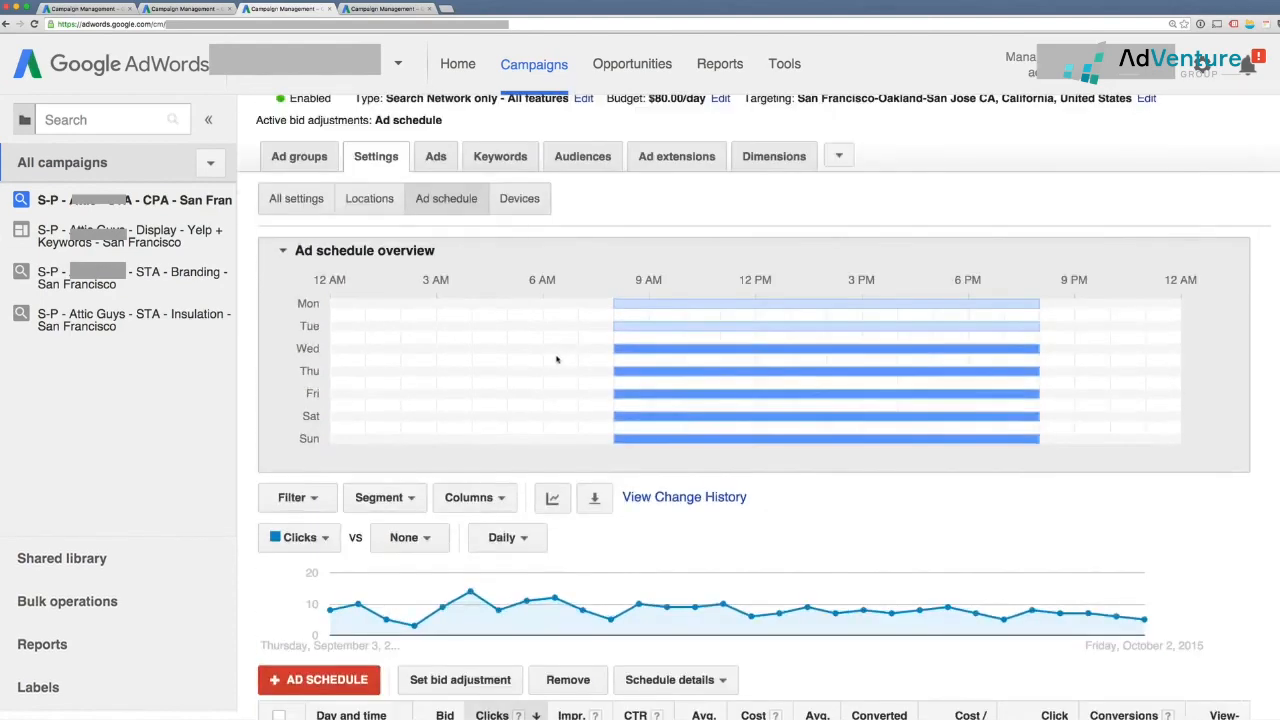
pyautogui.moveTo(620, 302)
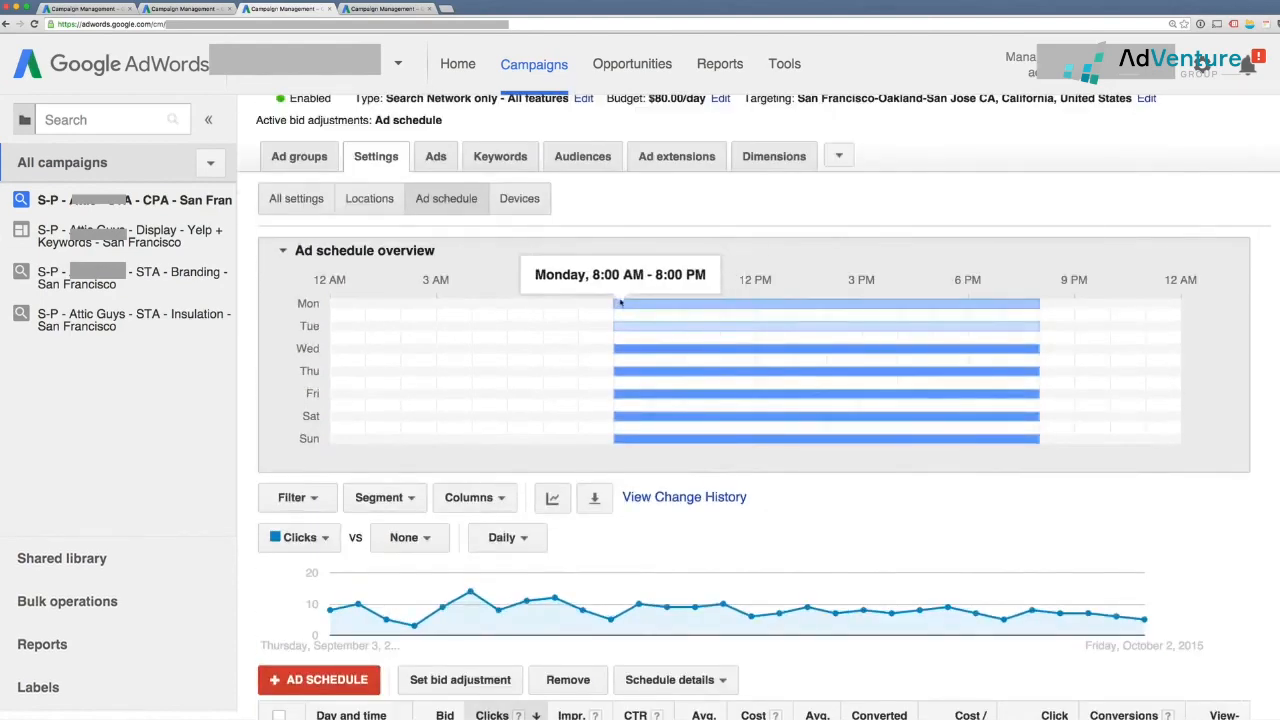
pyautogui.scroll(-4, 505, 500)
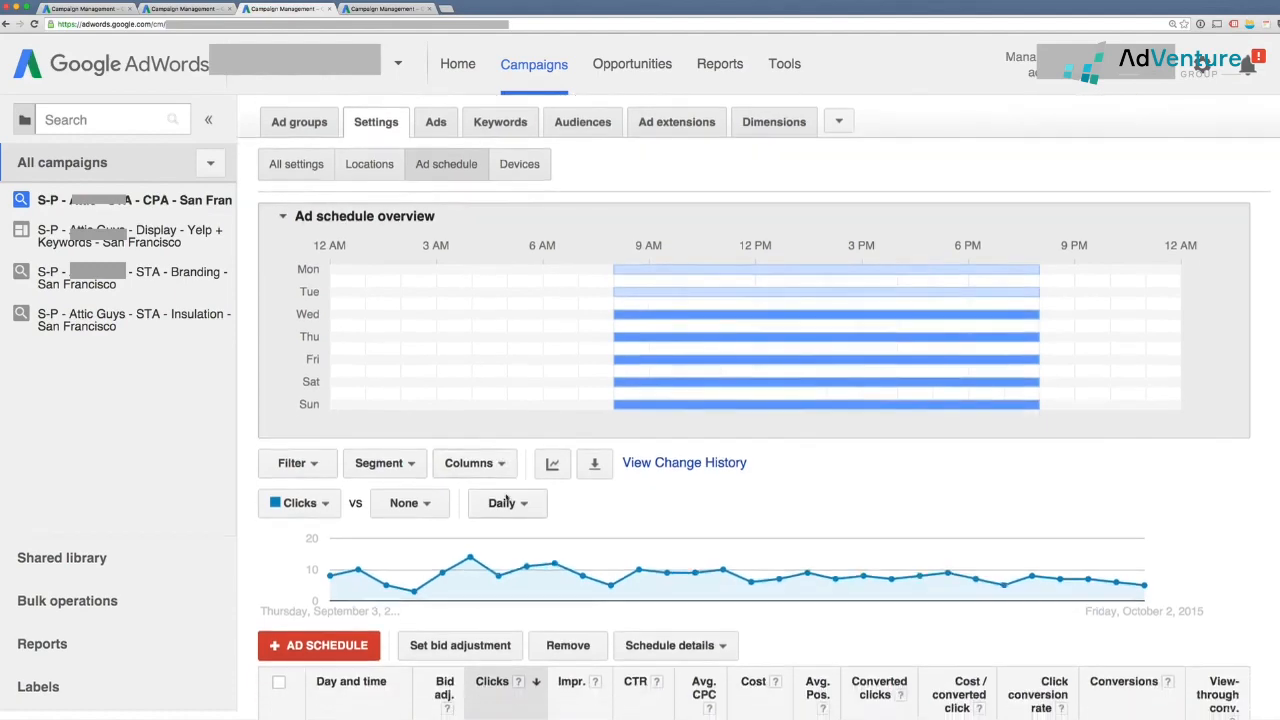
pyautogui.scroll(-2, 505, 500)
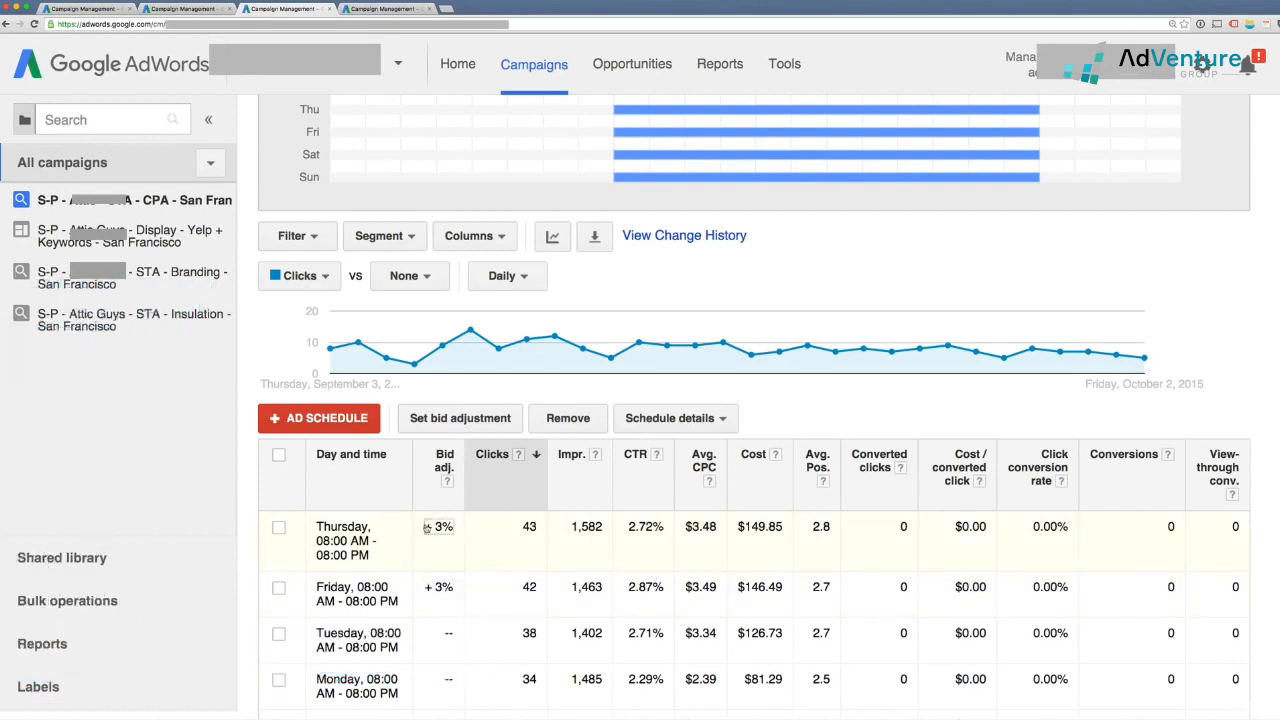
pyautogui.scroll(4, 476, 556)
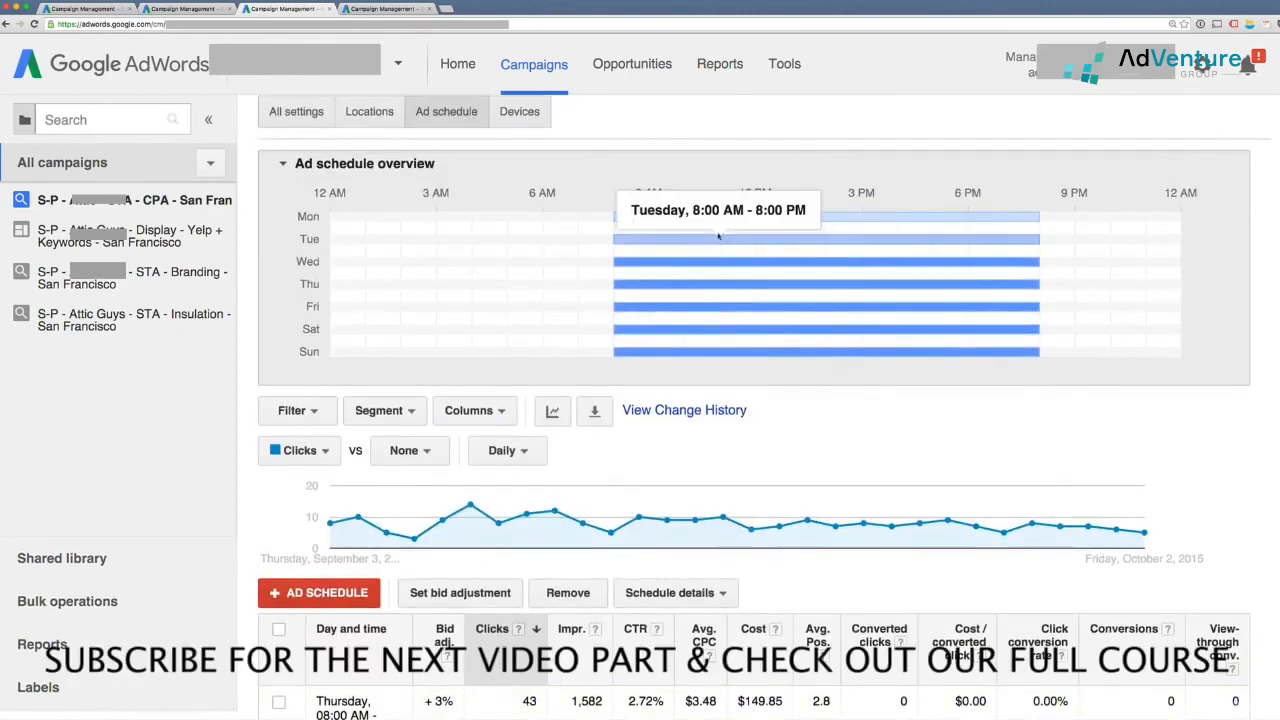
pyautogui.scroll(-1, 470, 505)
pyautogui.scroll(-1, 364, 443)
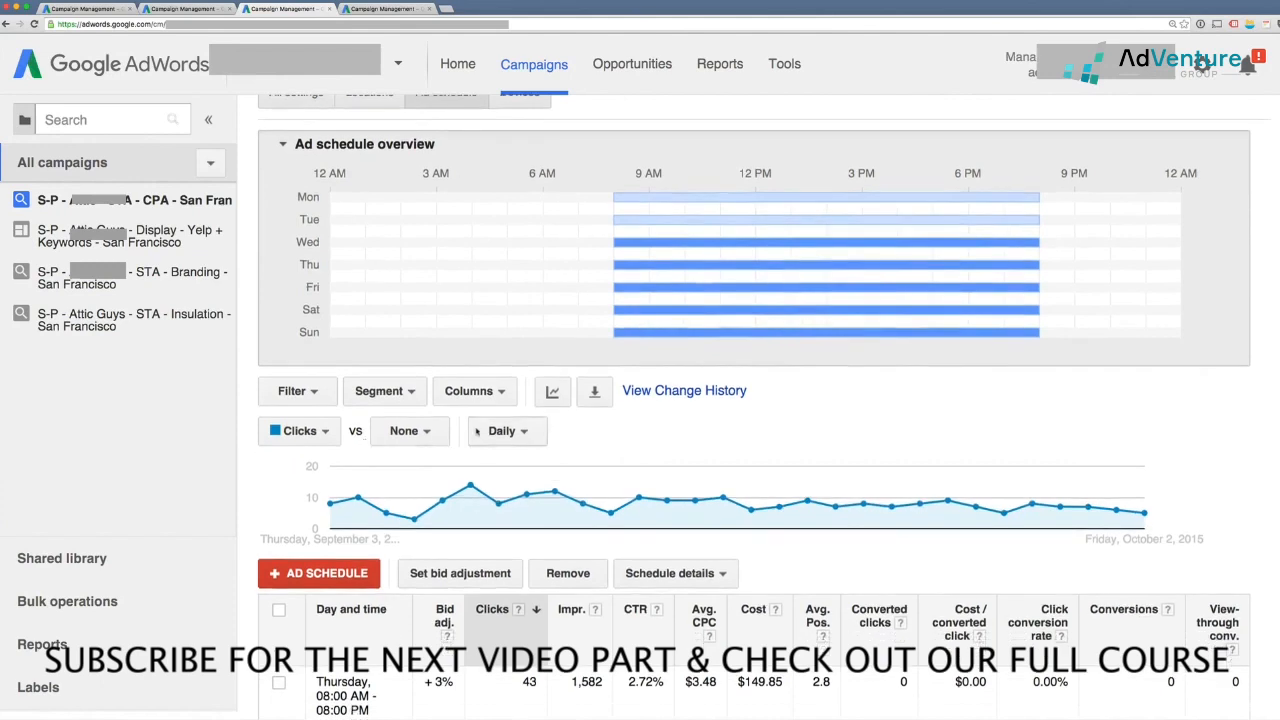
pyautogui.scroll(-1, 434, 503)
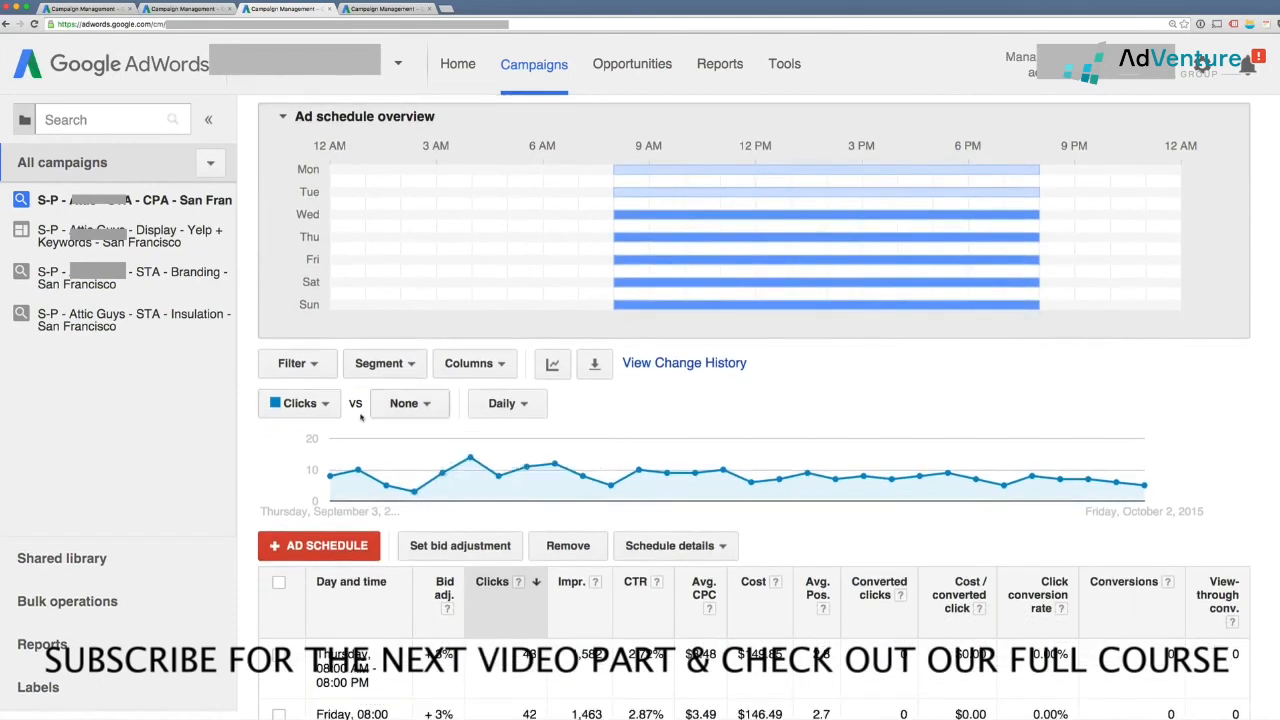
# Step: Compare clicks with impressions in the daily performance chart and review the ad schedule table below it
pyautogui.click(409, 409)
pyautogui.moveTo(450, 460)
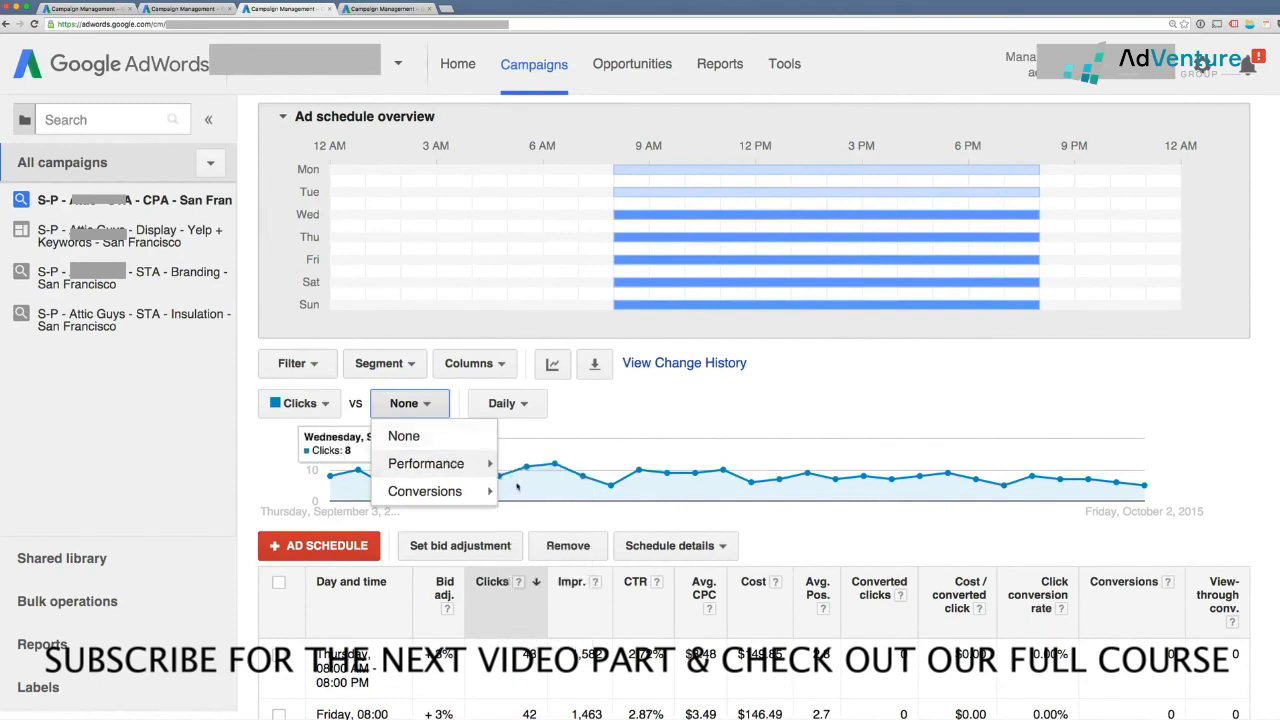
pyautogui.click(522, 494)
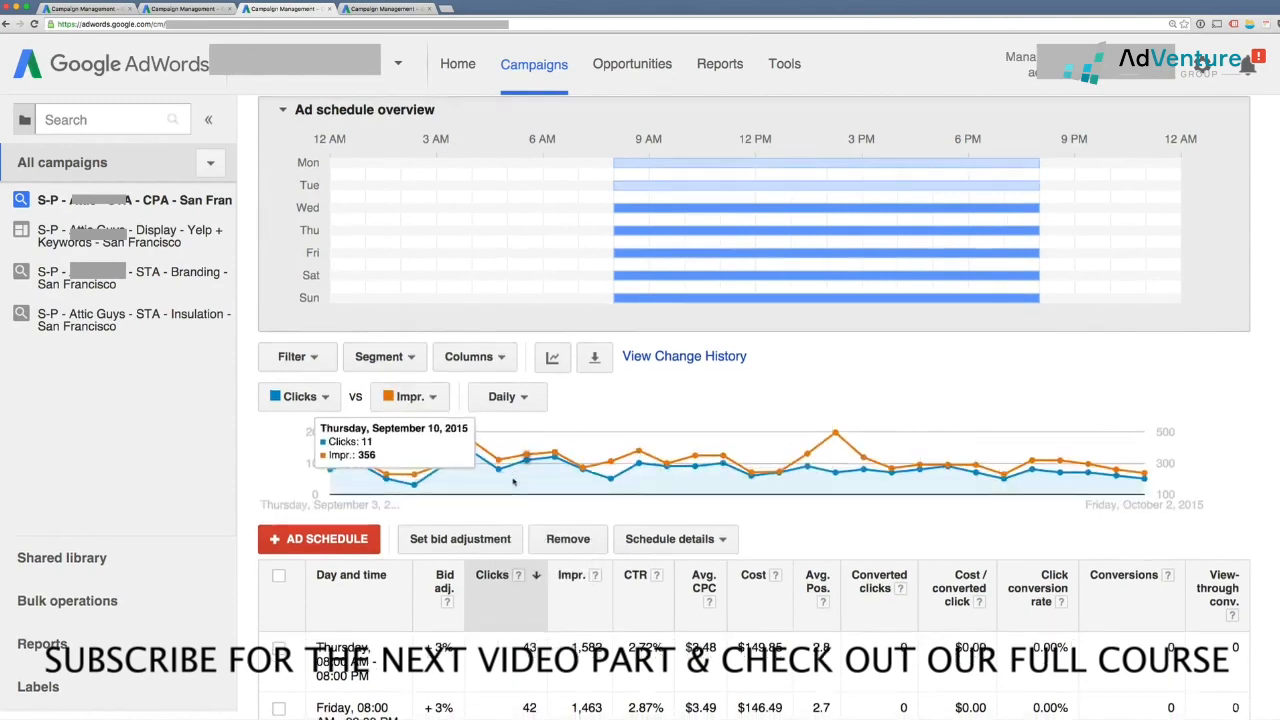
pyautogui.scroll(-3, 600, 470)
pyautogui.scroll(-2, 640, 480)
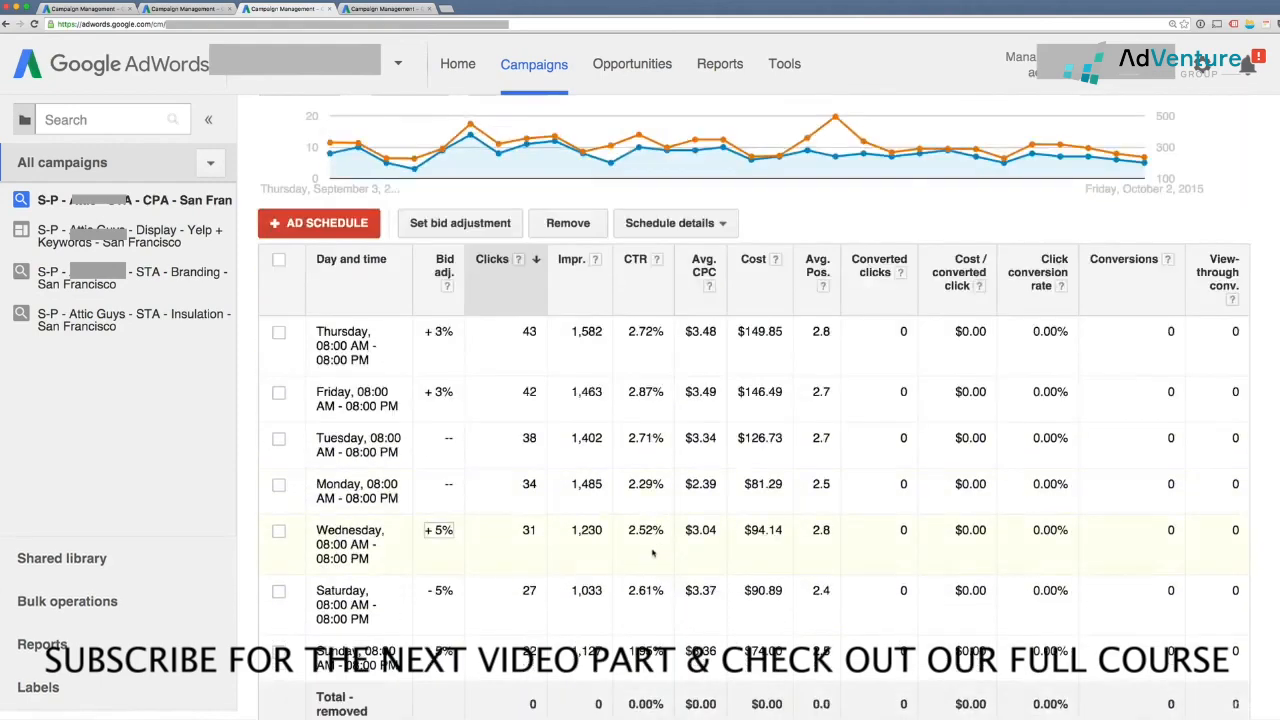
pyautogui.scroll(-1, 661, 531)
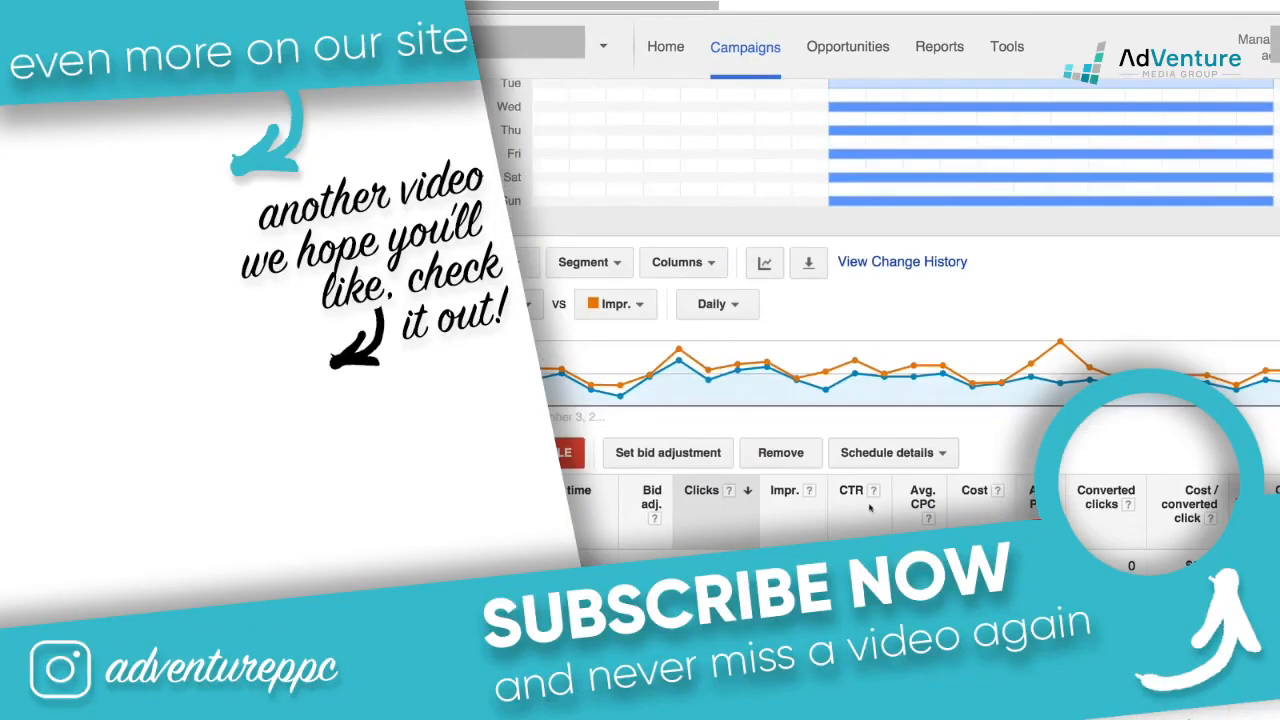